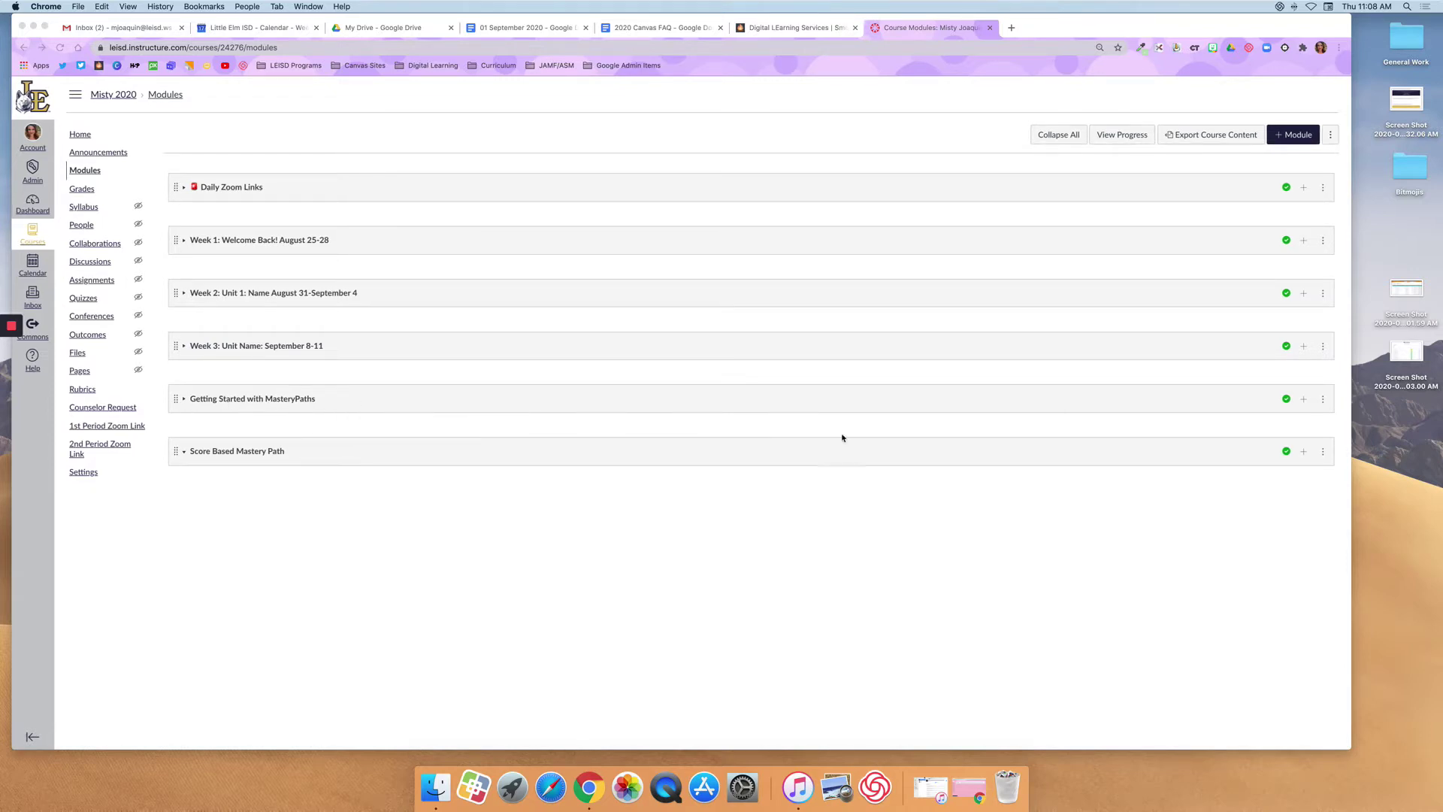
click(189, 401)
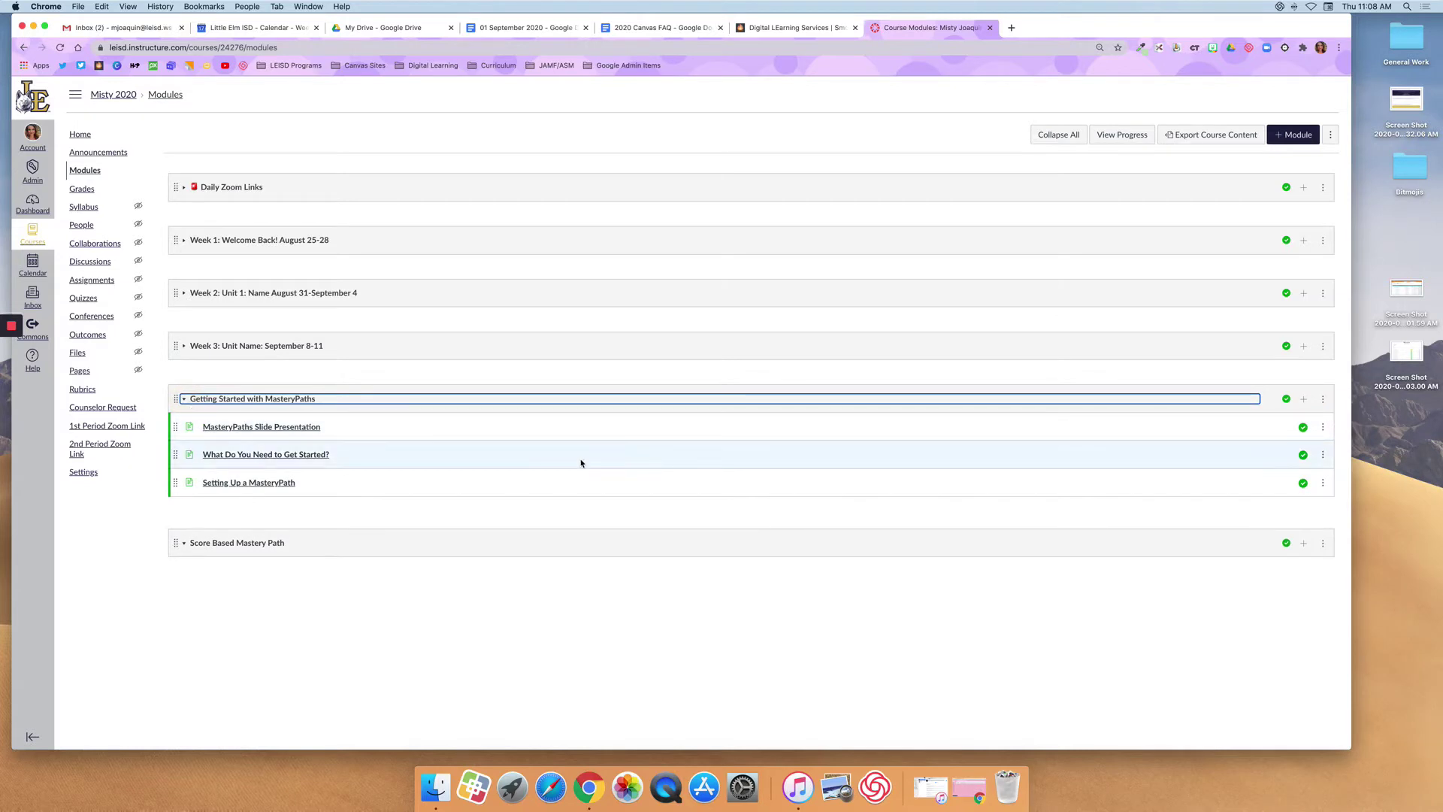
click(185, 402)
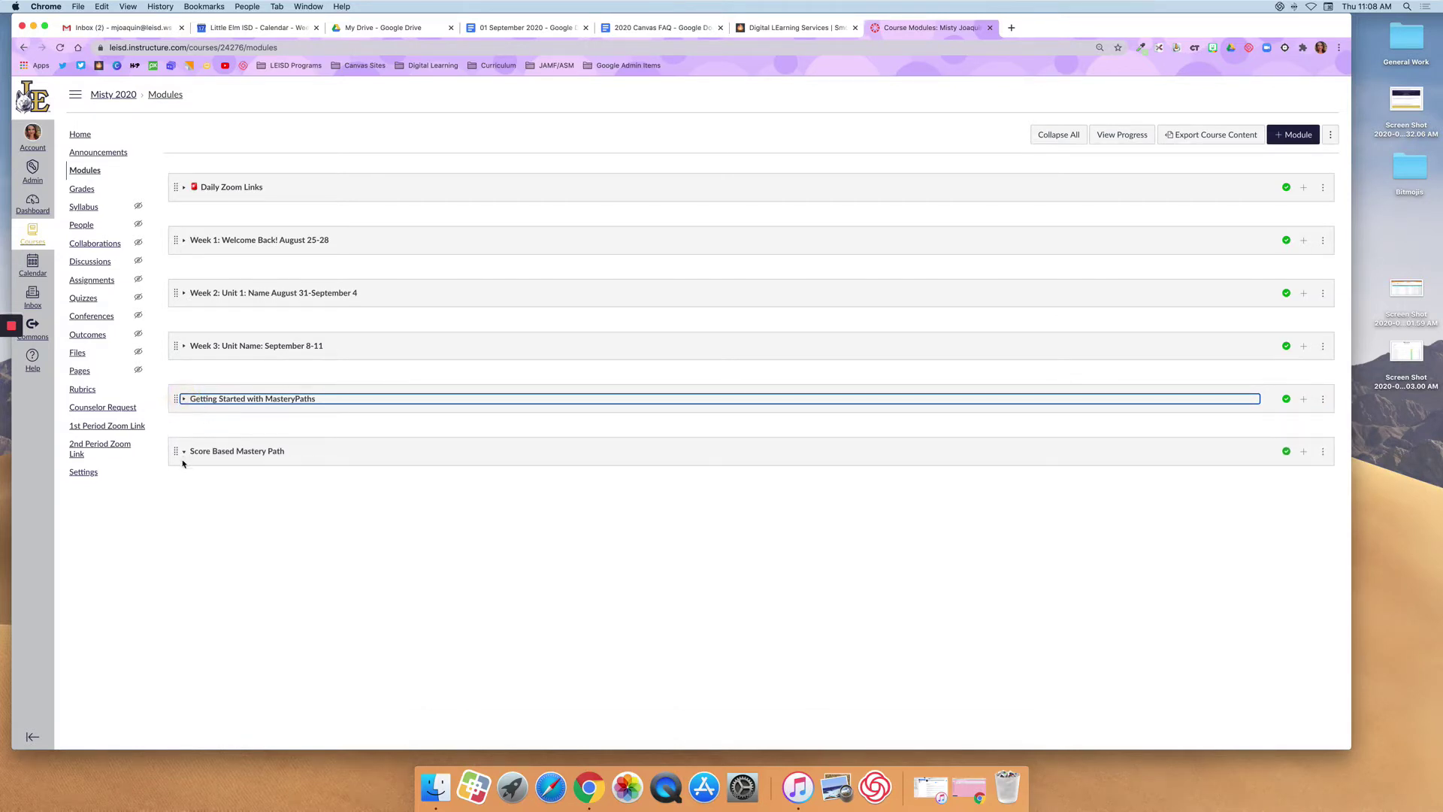
- Add the existing quiz Mastery Path Trigger Quiz to the Score Based Mastery Path module
click(184, 451)
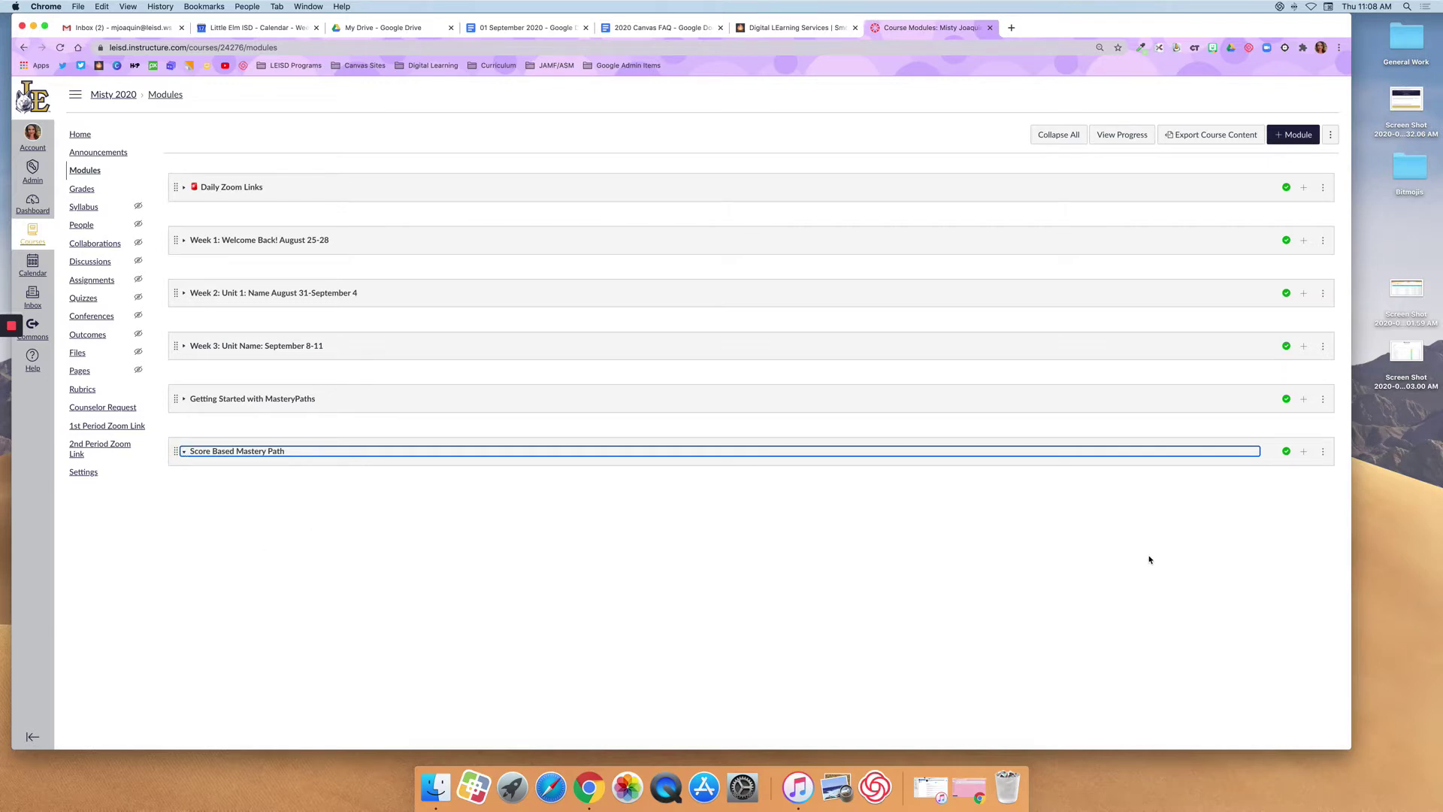
click(1306, 453)
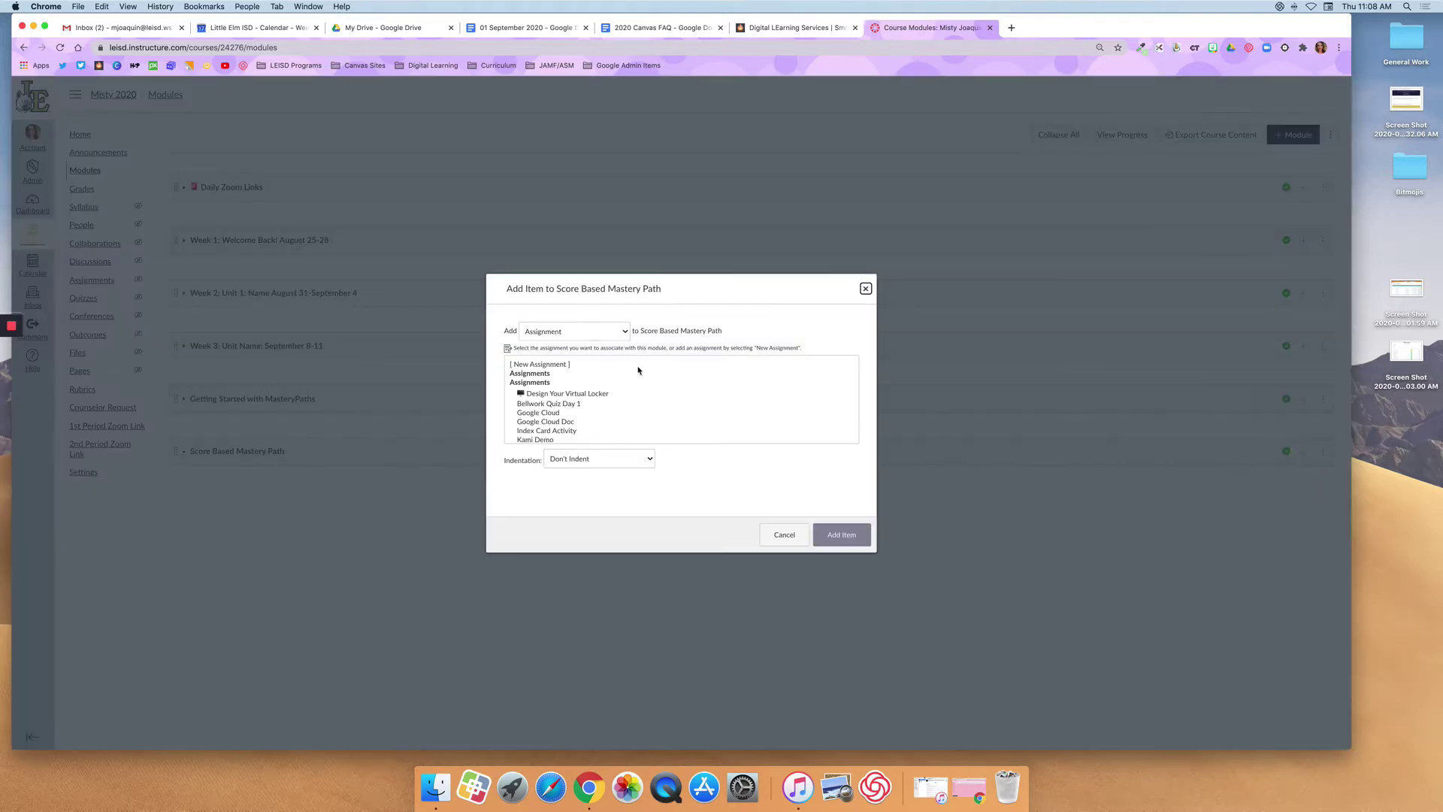
click(597, 331)
click(597, 340)
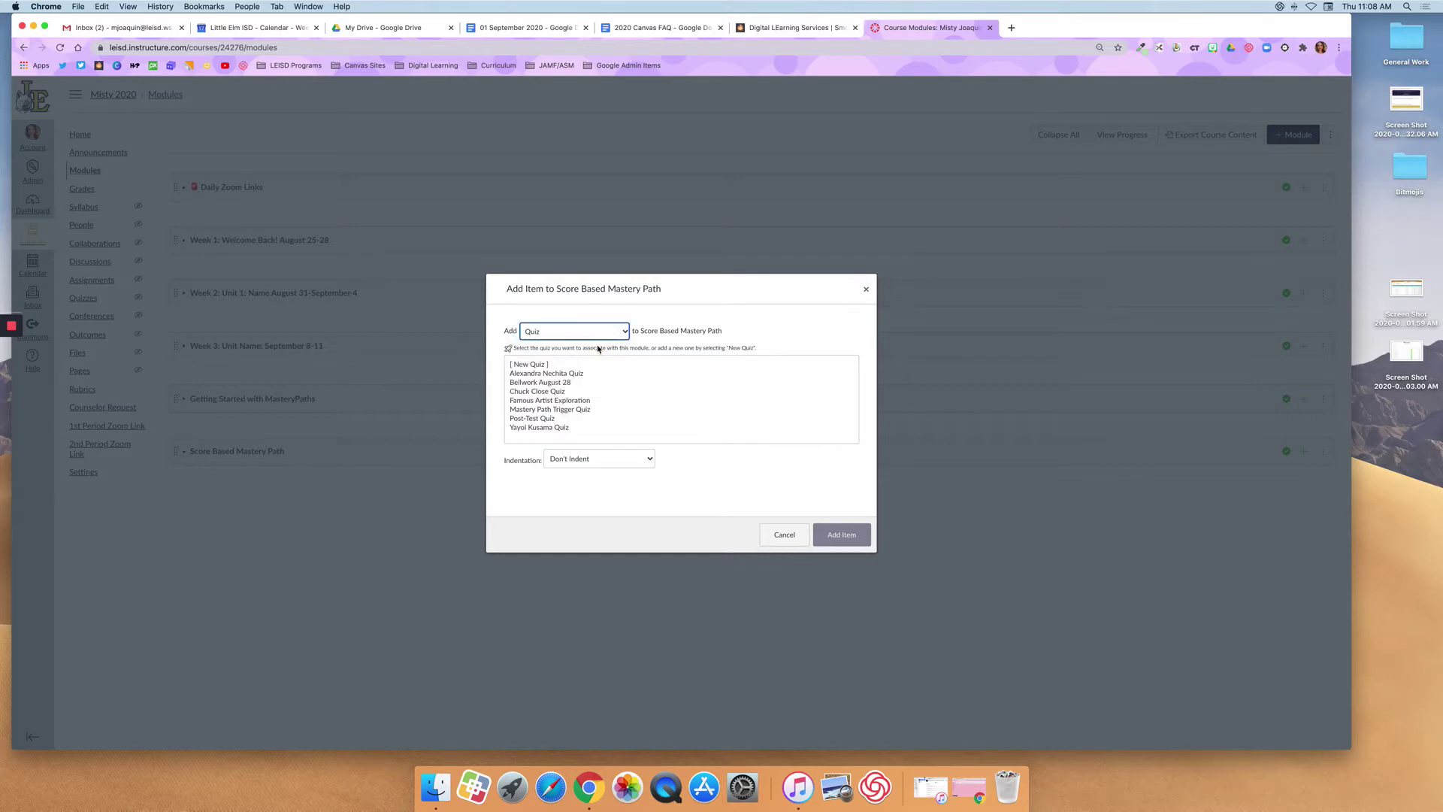
click(551, 409)
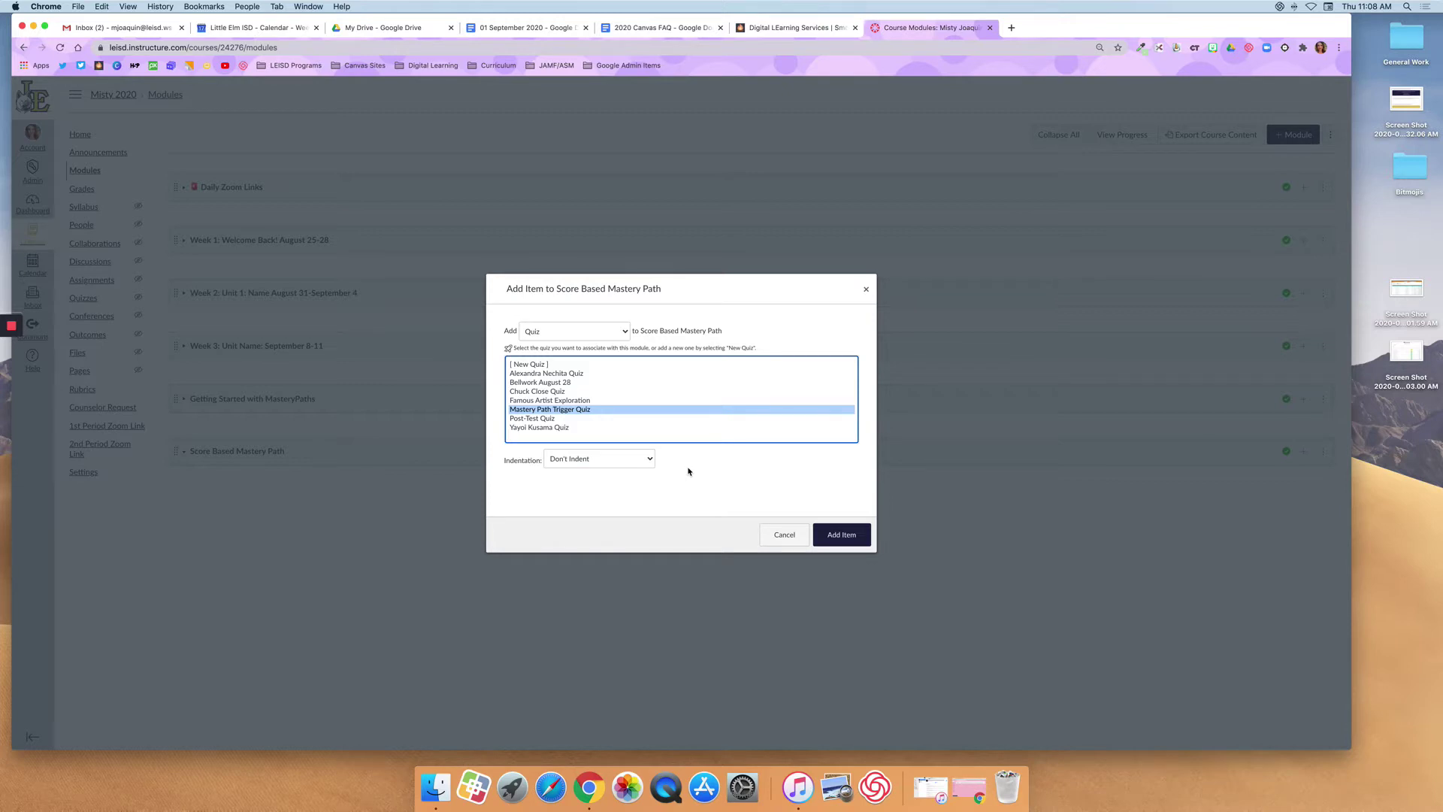
click(842, 534)
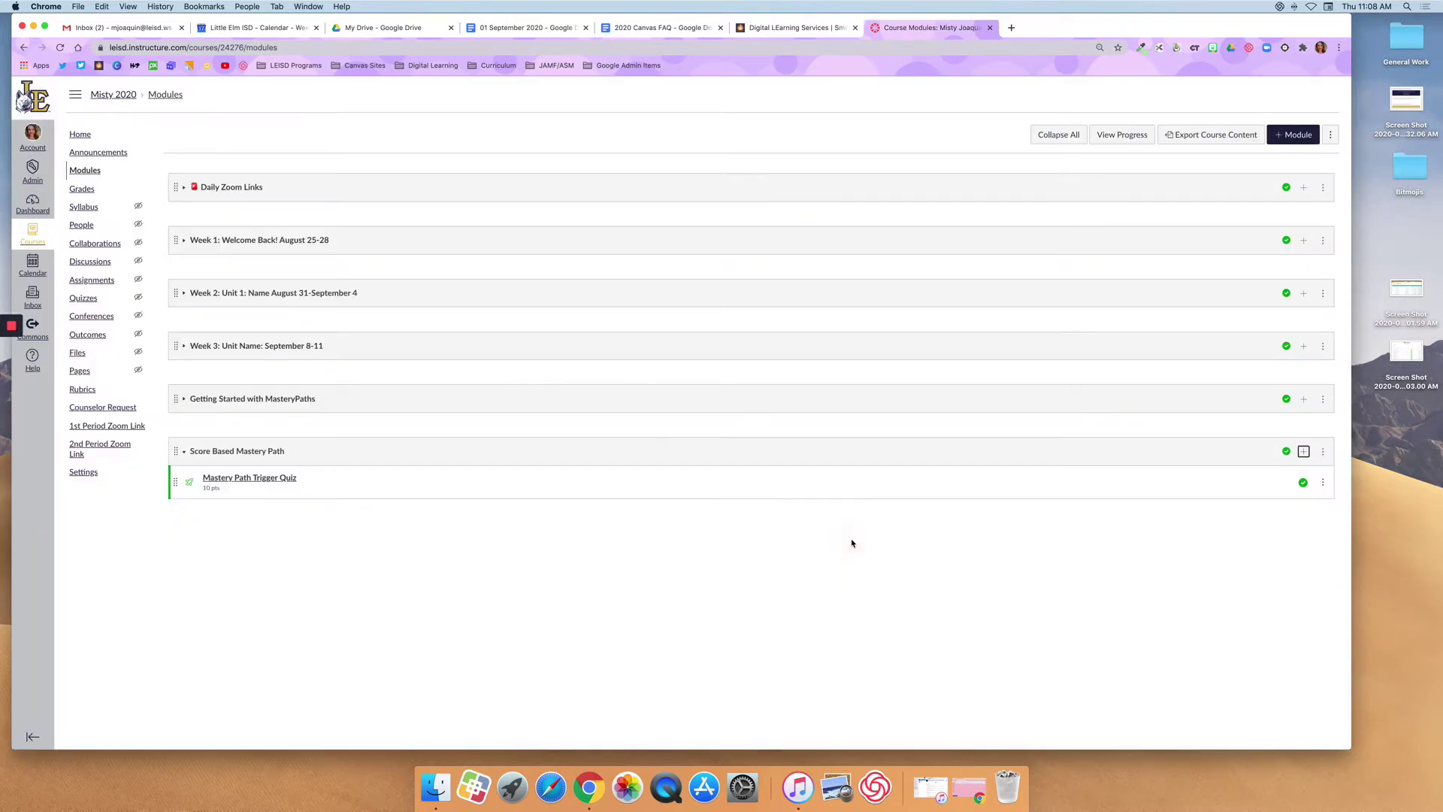
- Add the existing page Congratulations! to the Score Based Mastery Path module
click(1305, 453)
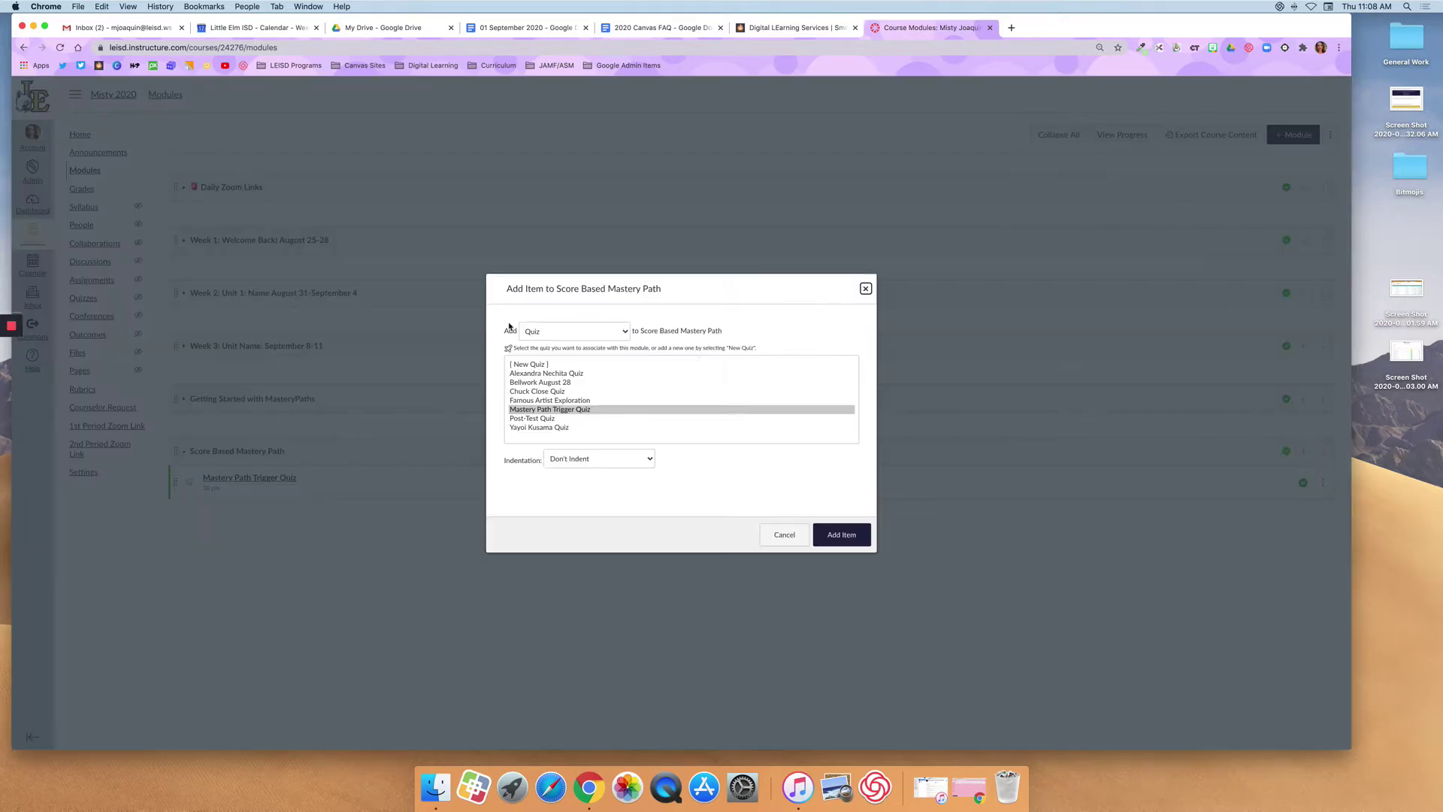
click(568, 332)
click(569, 323)
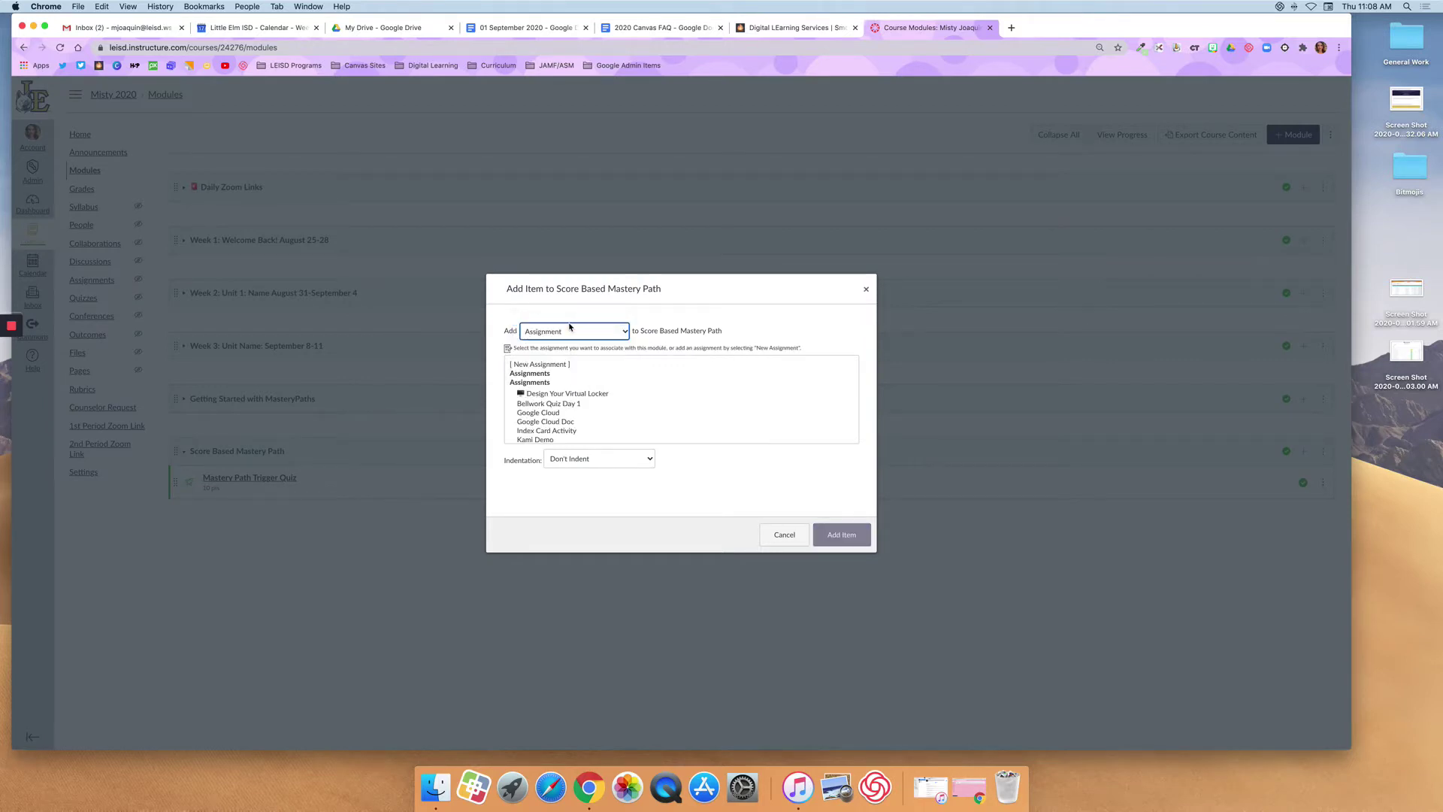
click(571, 332)
click(568, 362)
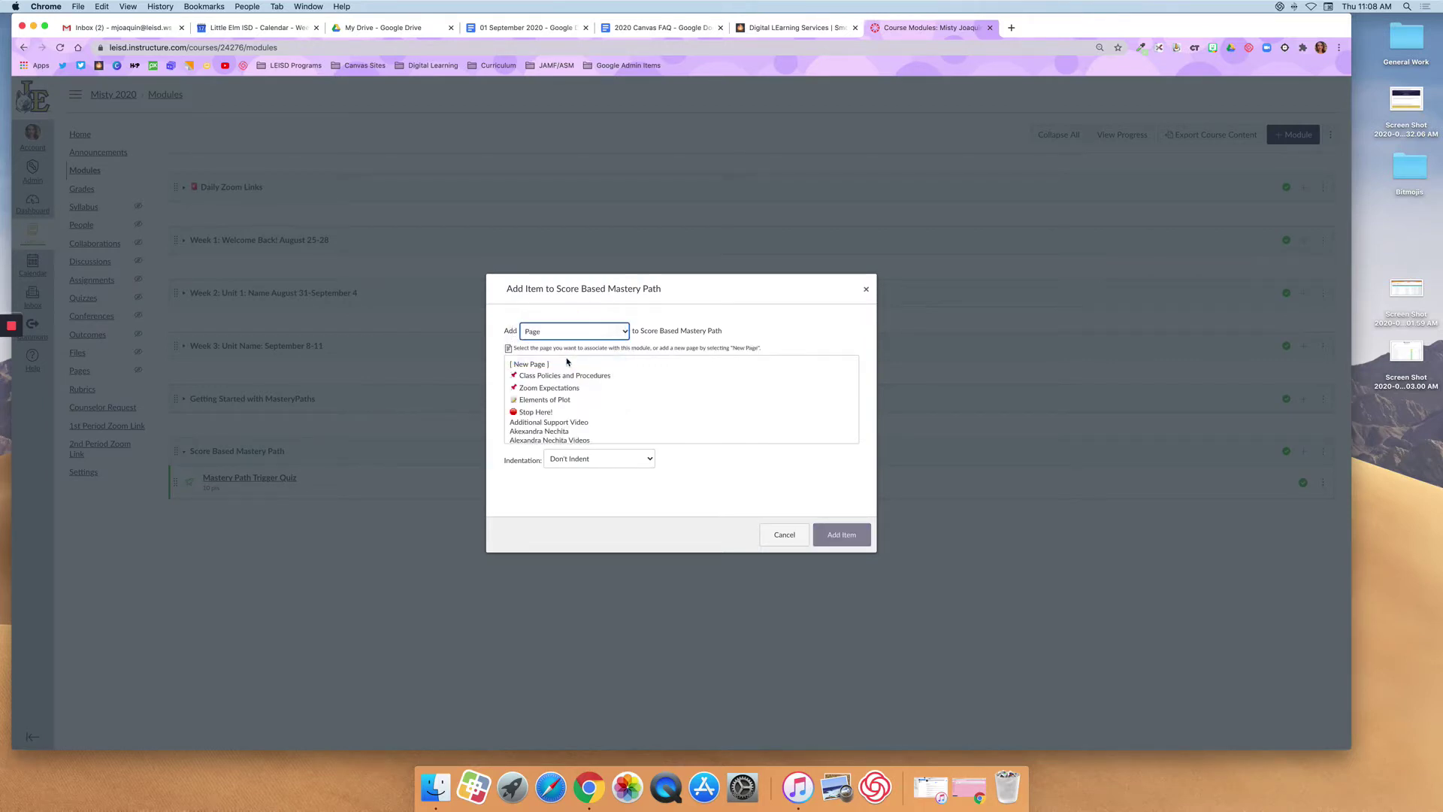
scroll(585, 410, down, 5)
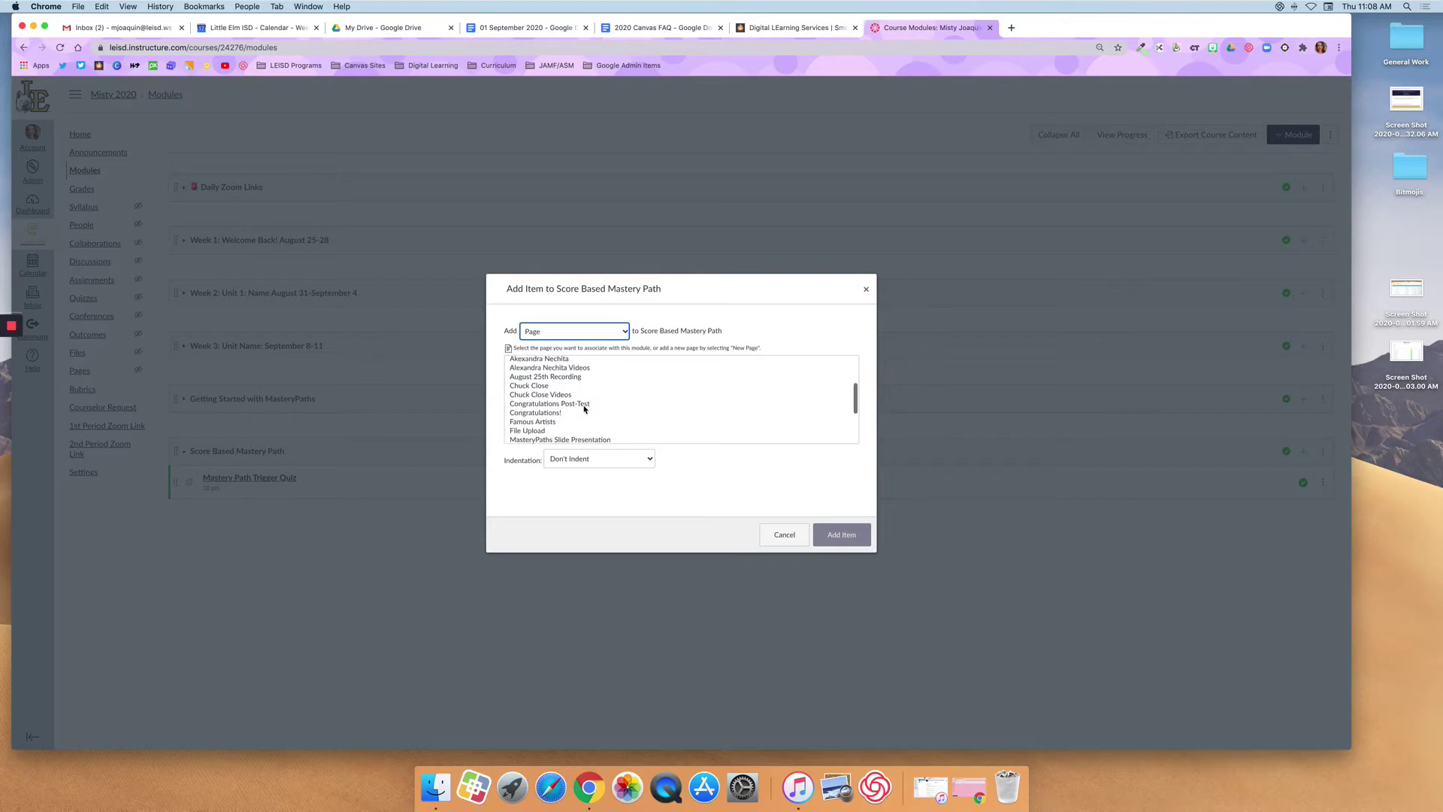
scroll(585, 410, down, 4)
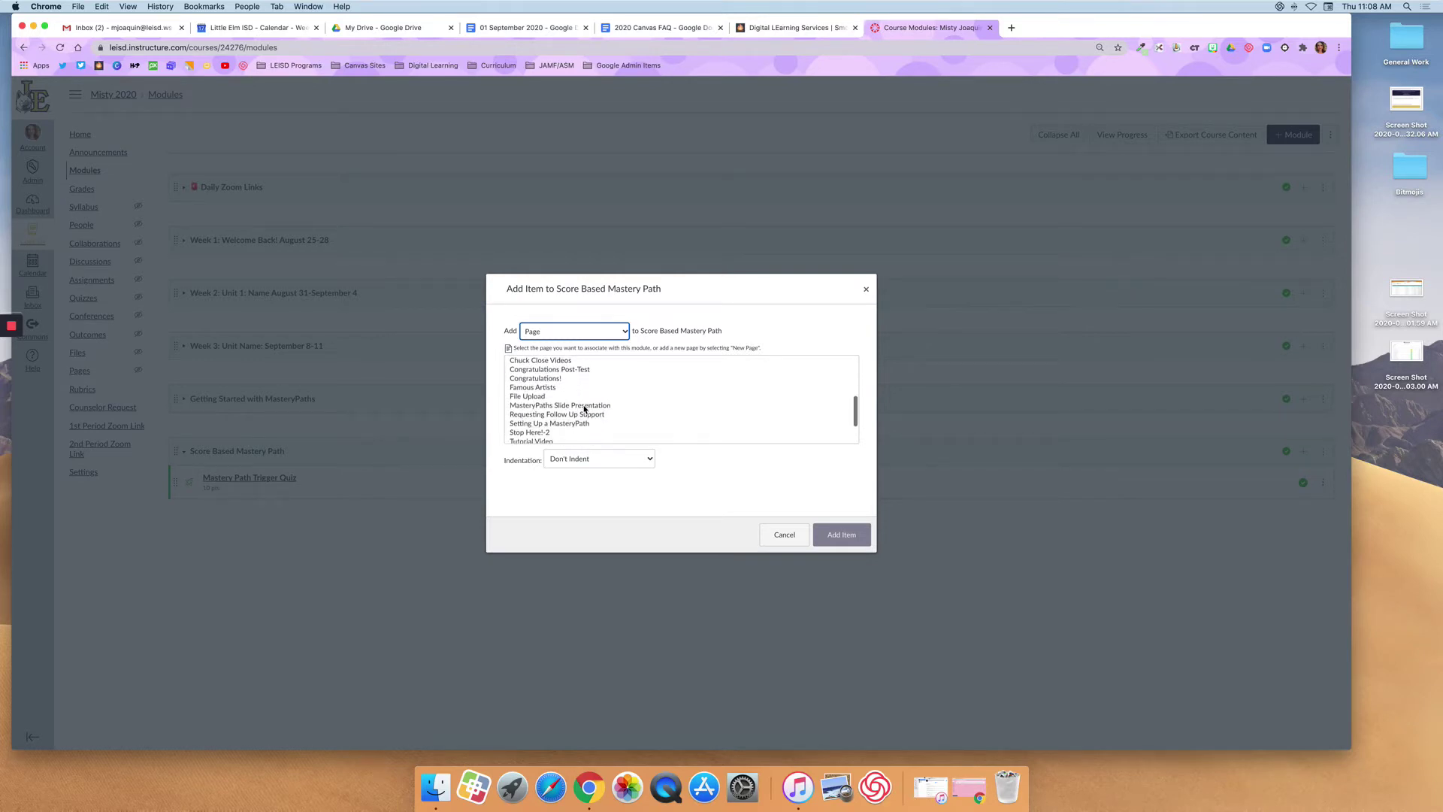
click(569, 380)
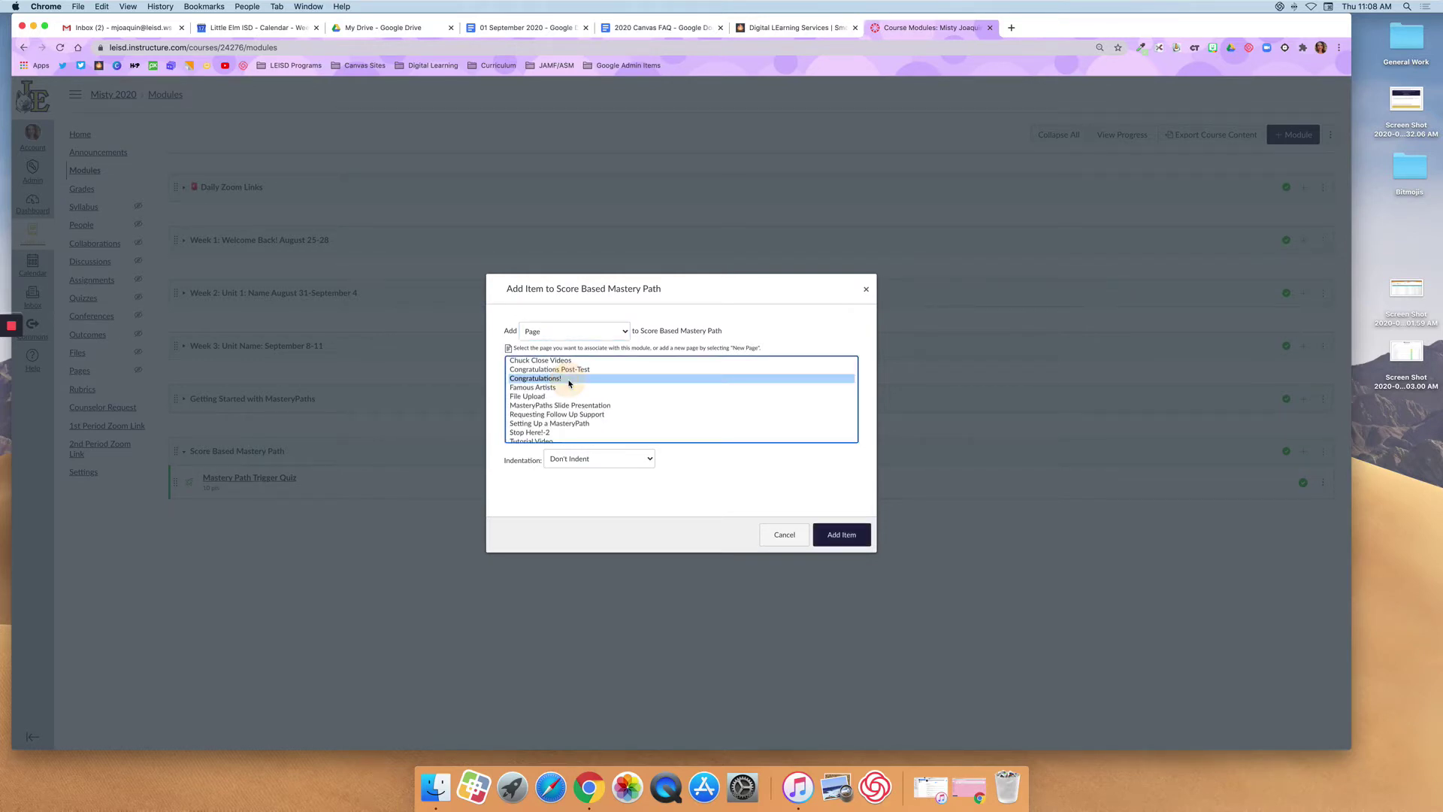
click(841, 535)
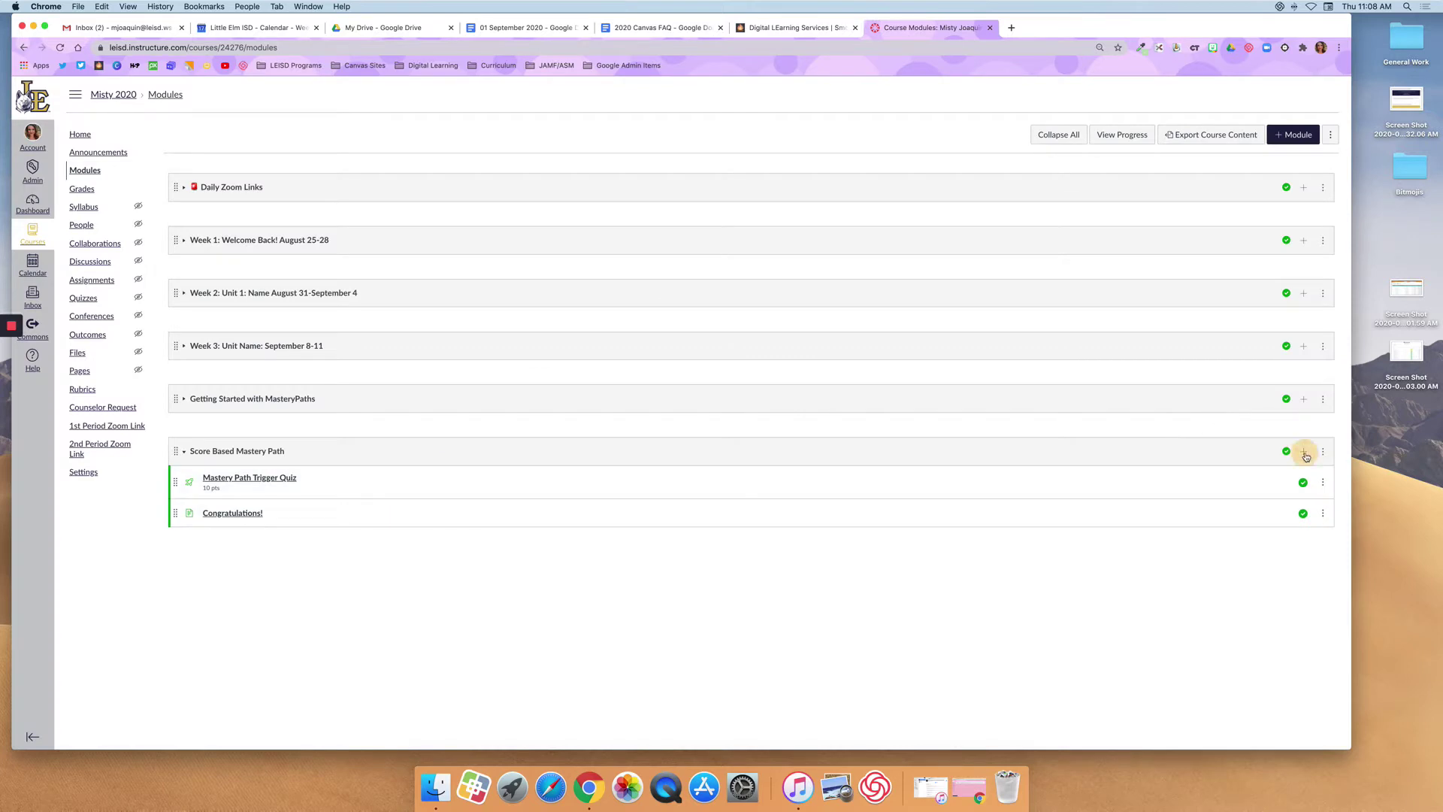
- Add the existing page Congratulations Post-Test to the Score Based Mastery Path module
click(1305, 450)
click(569, 370)
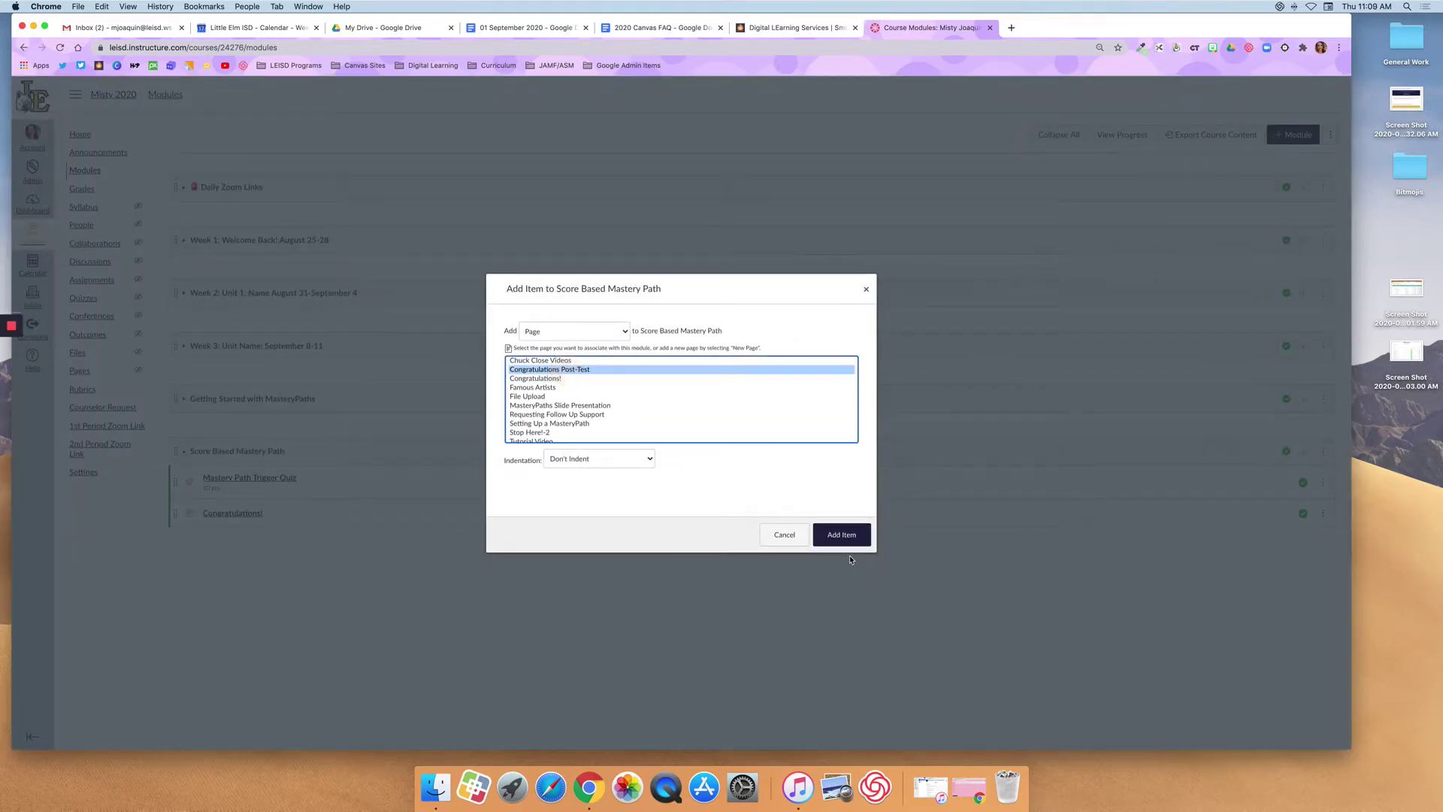
click(859, 533)
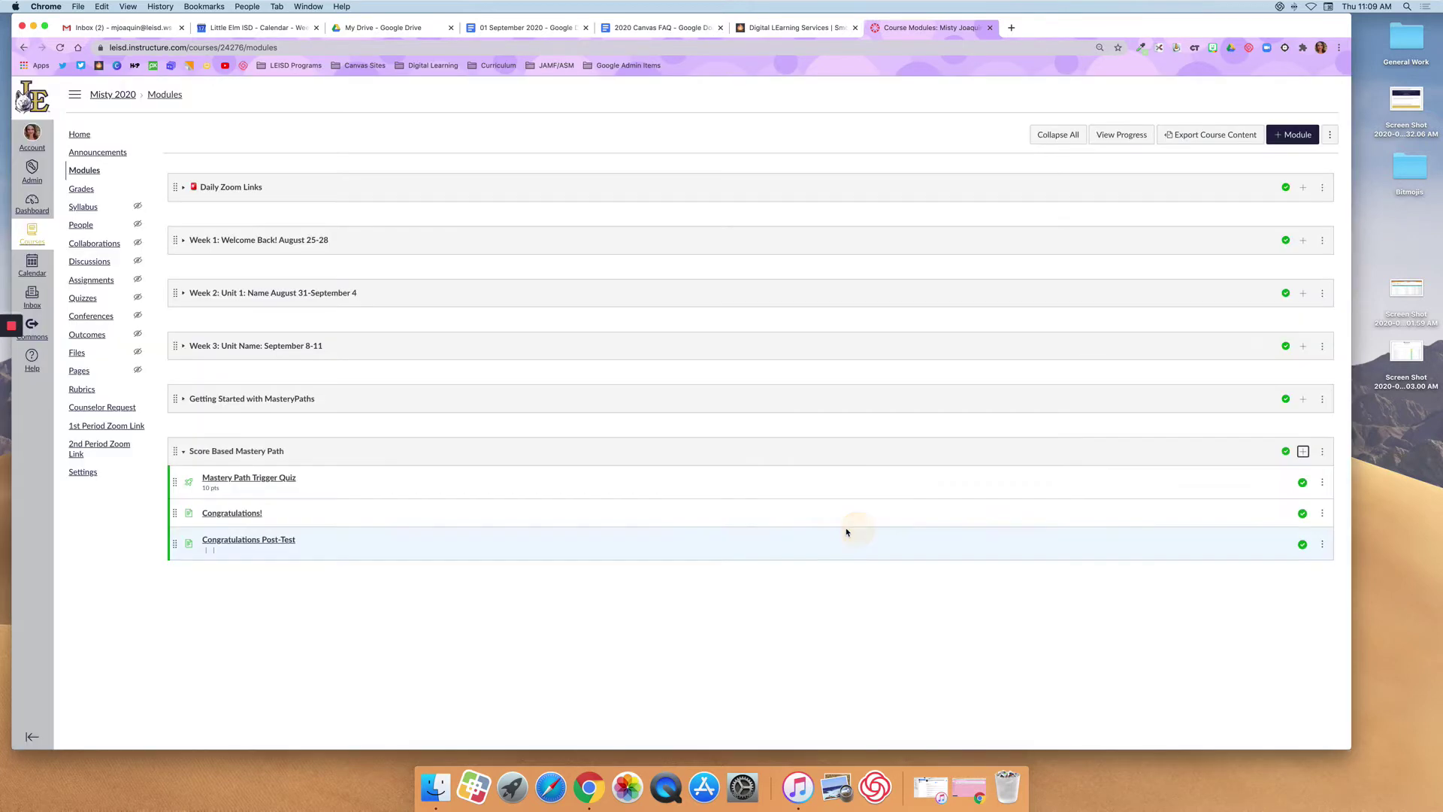
- Add the existing page Additional Support Video to the Score Based Mastery Path module
click(1305, 451)
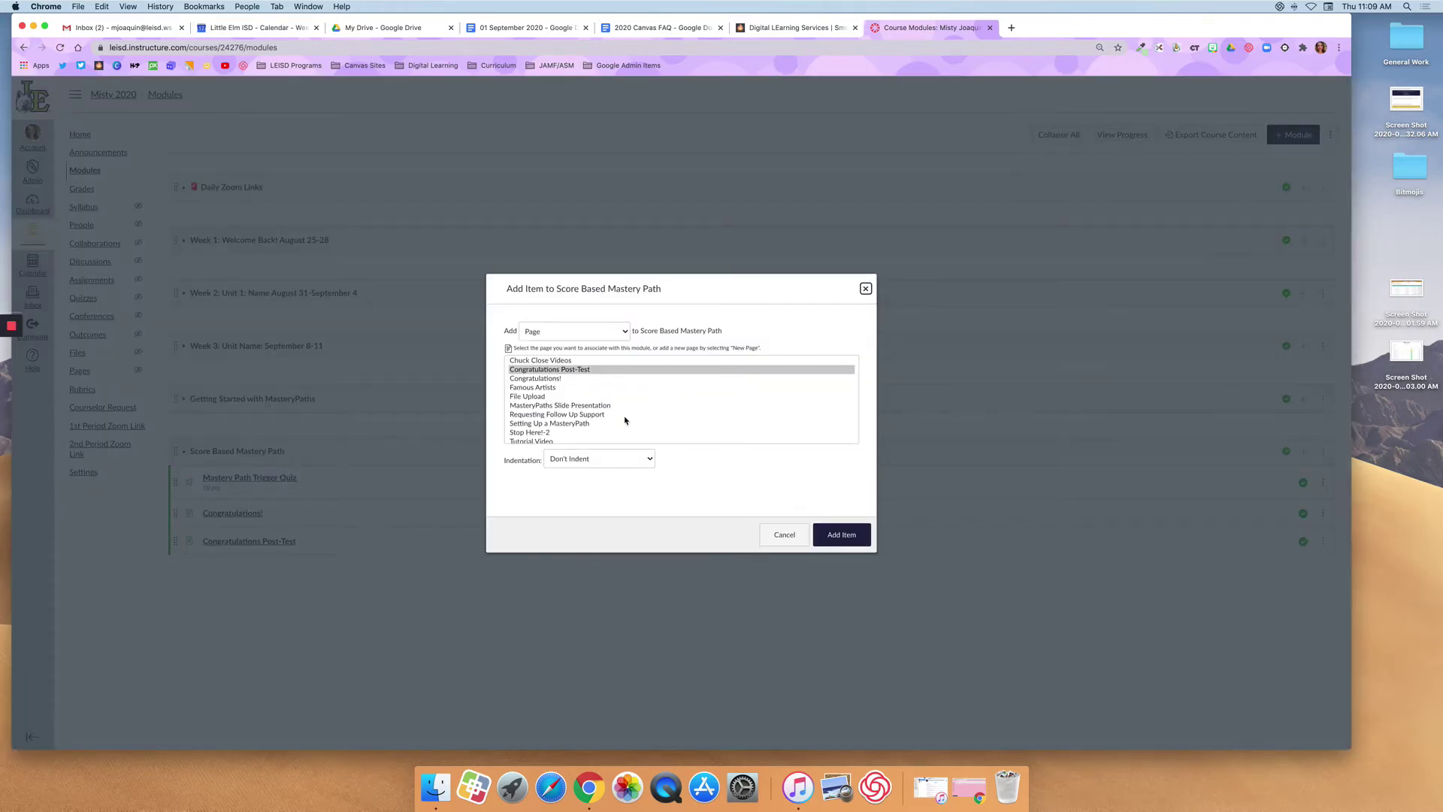
scroll(624, 420, down, 3)
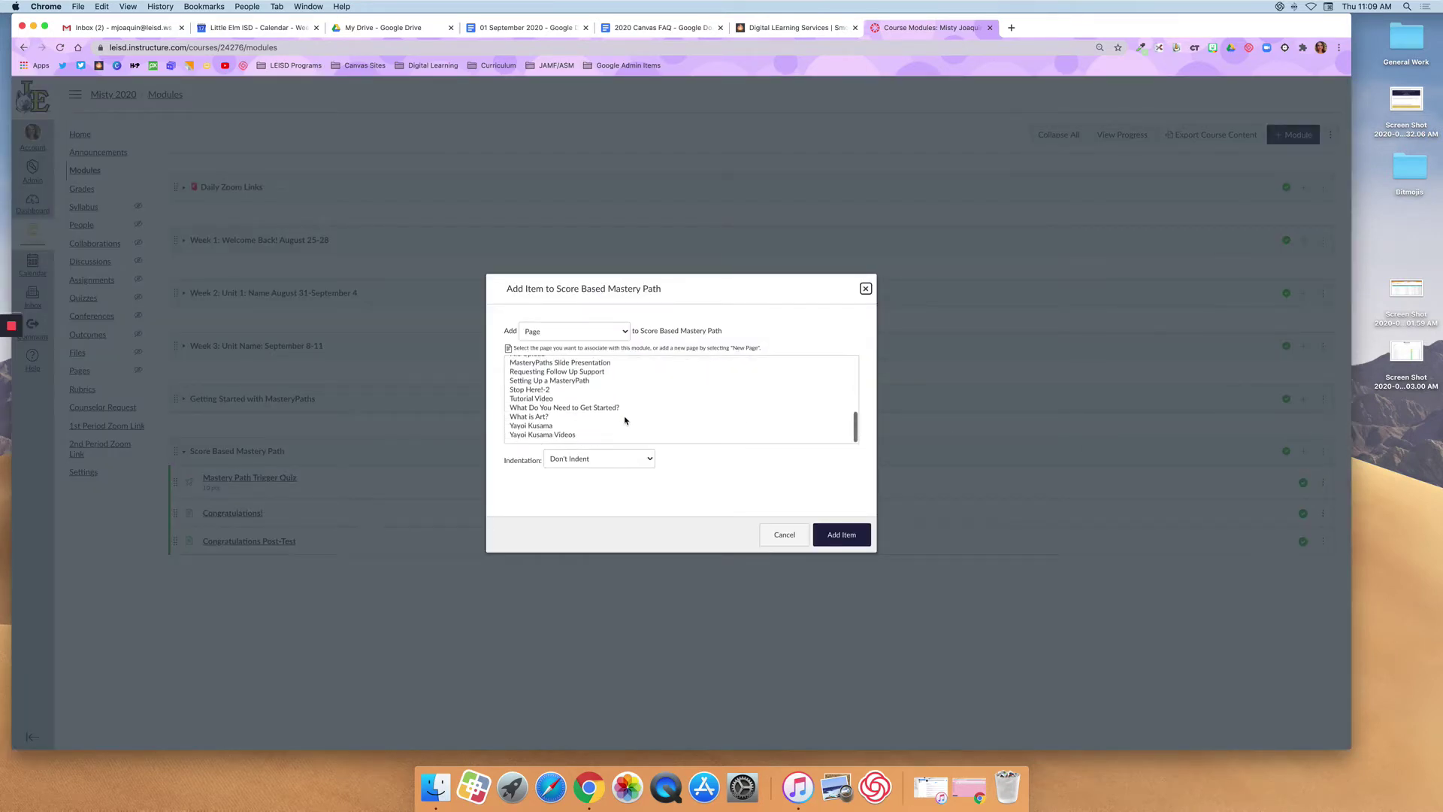
scroll(625, 420, up, 10)
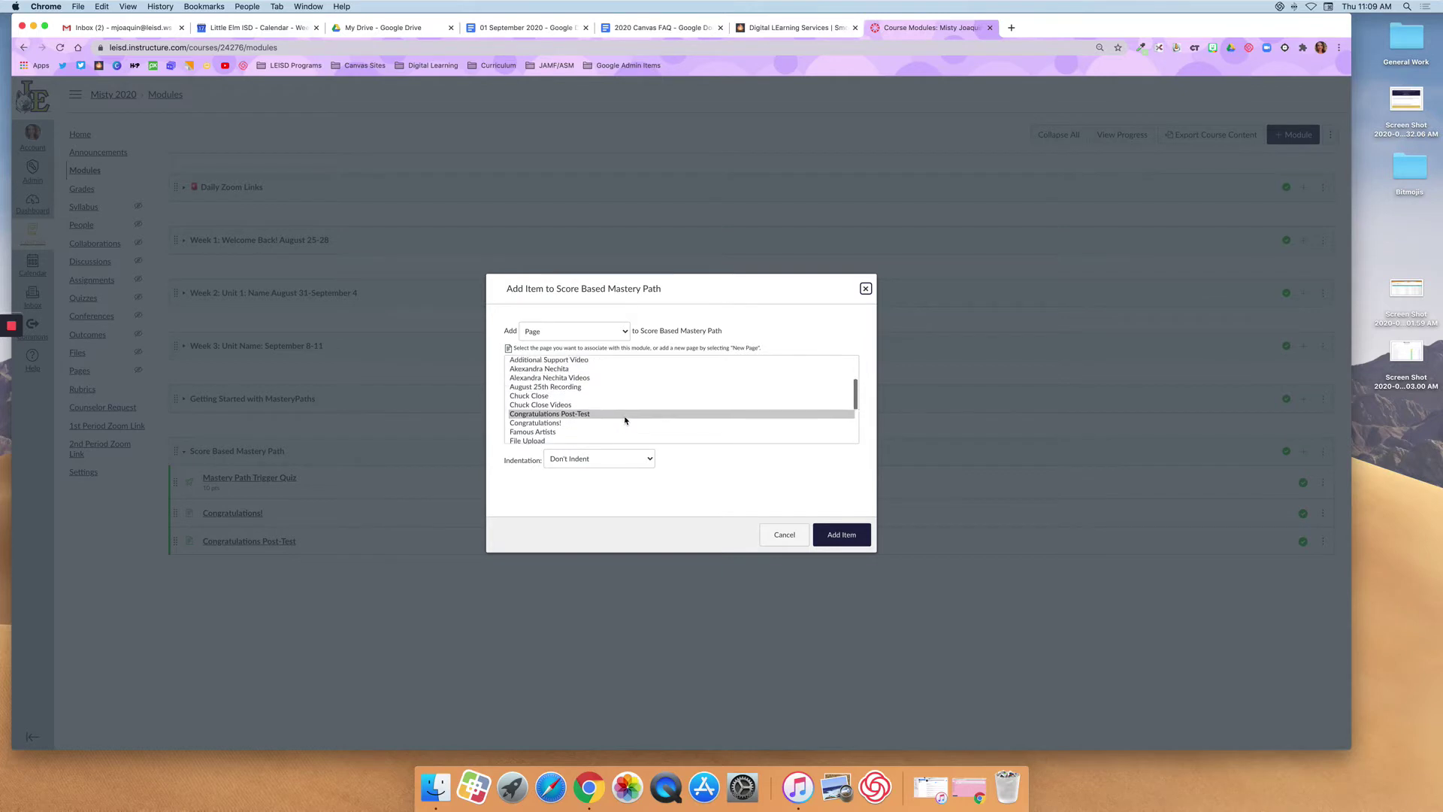
scroll(625, 421, up, 2)
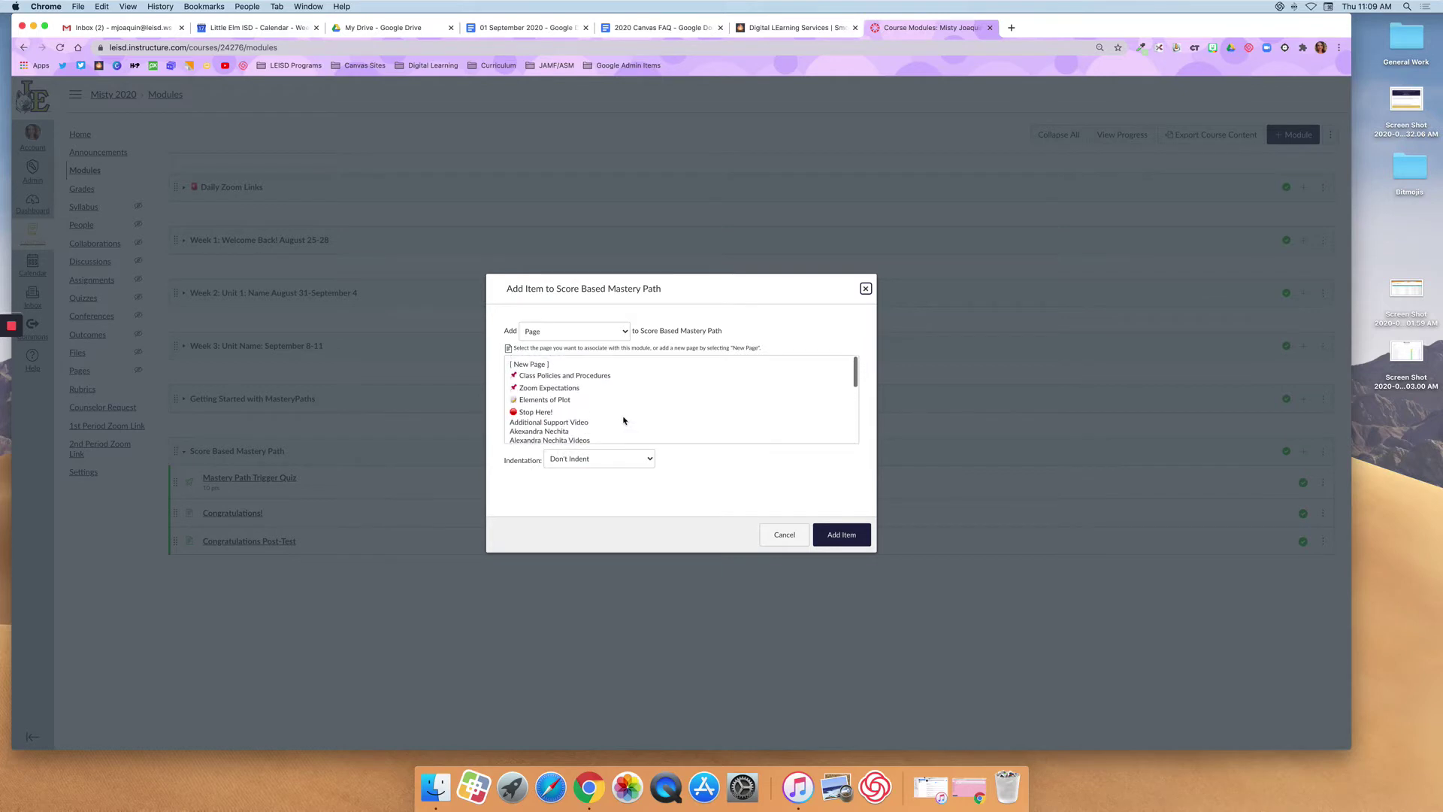
click(582, 422)
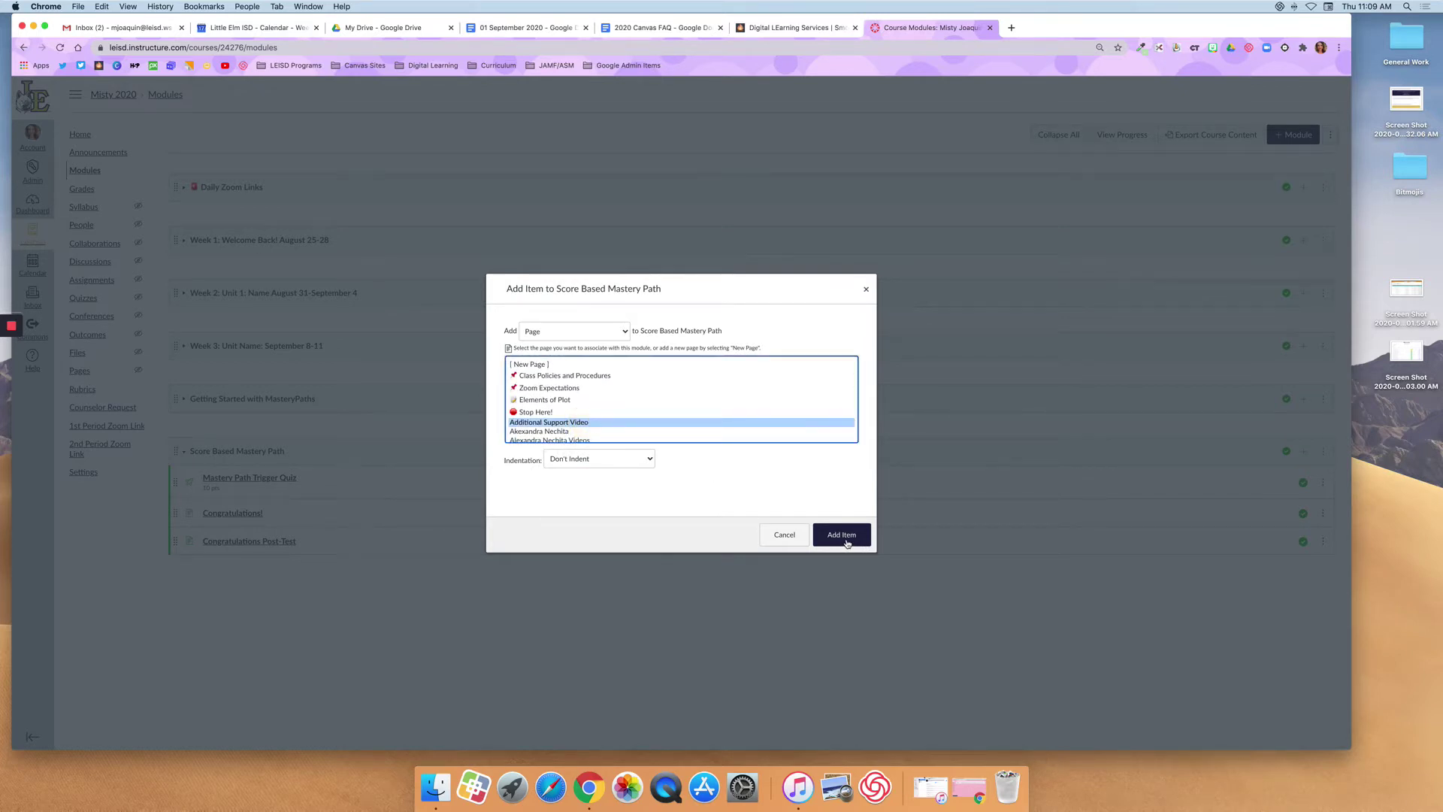
click(847, 541)
- Add the existing quiz Post-Test Quiz to the Score Based Mastery Path module
click(1303, 451)
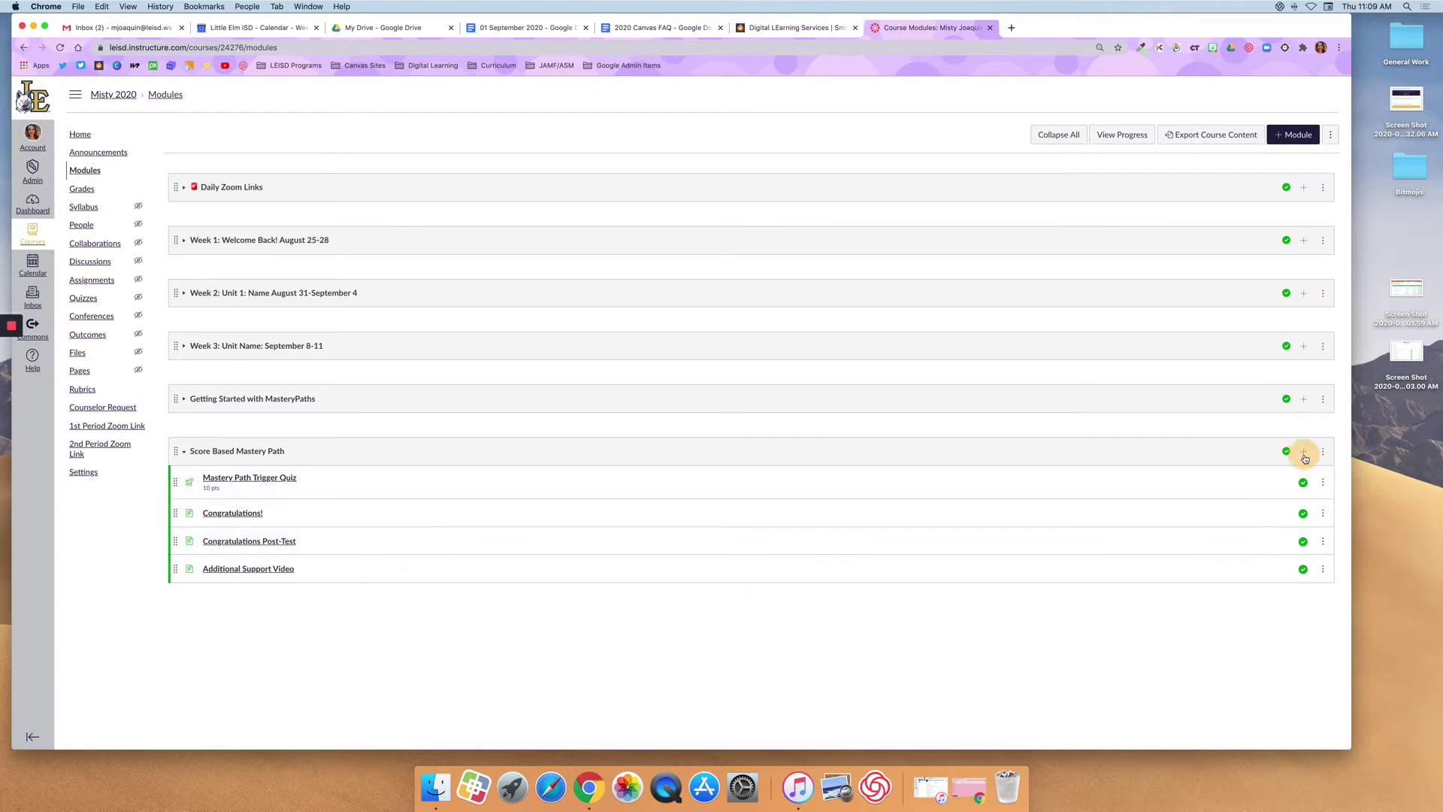
click(577, 331)
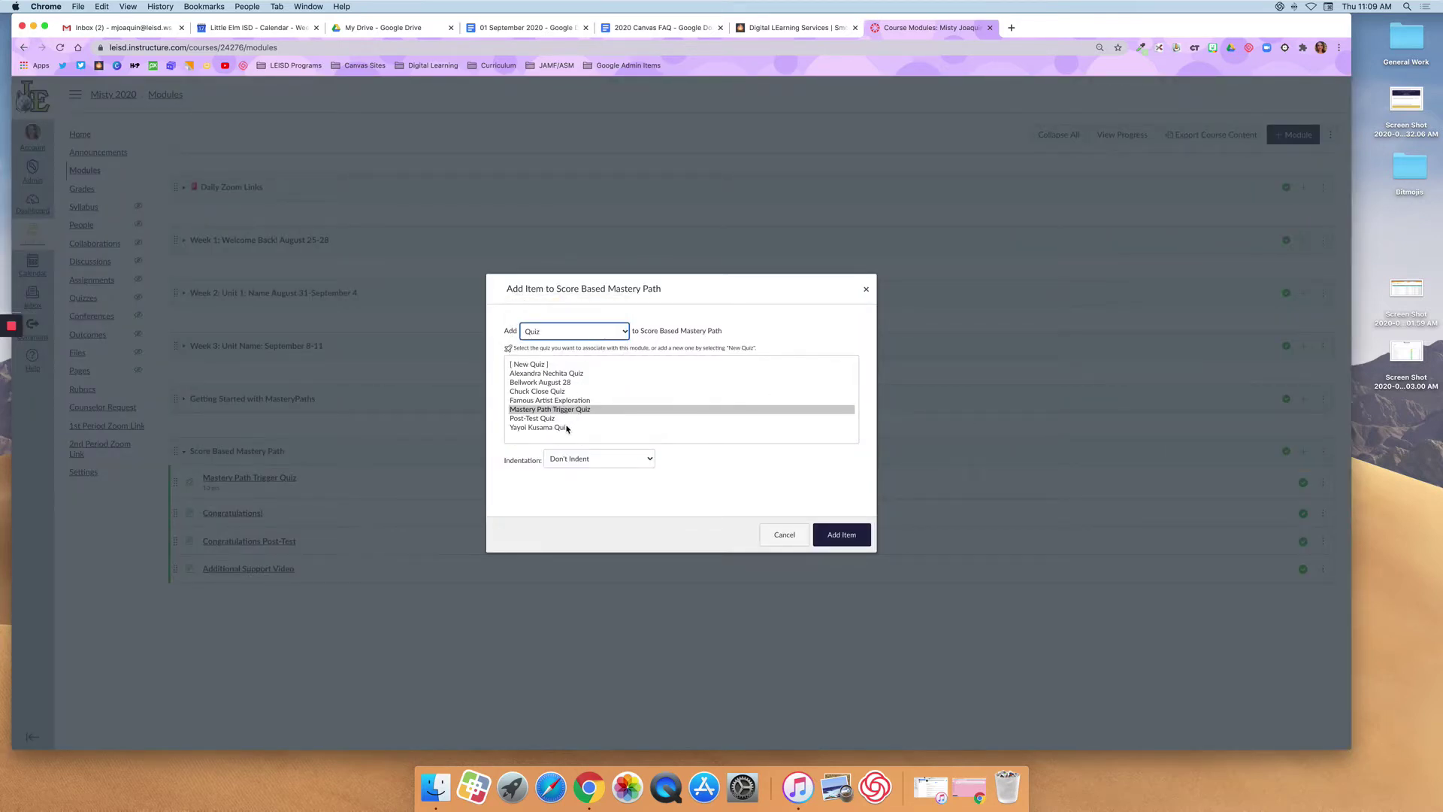
click(560, 419)
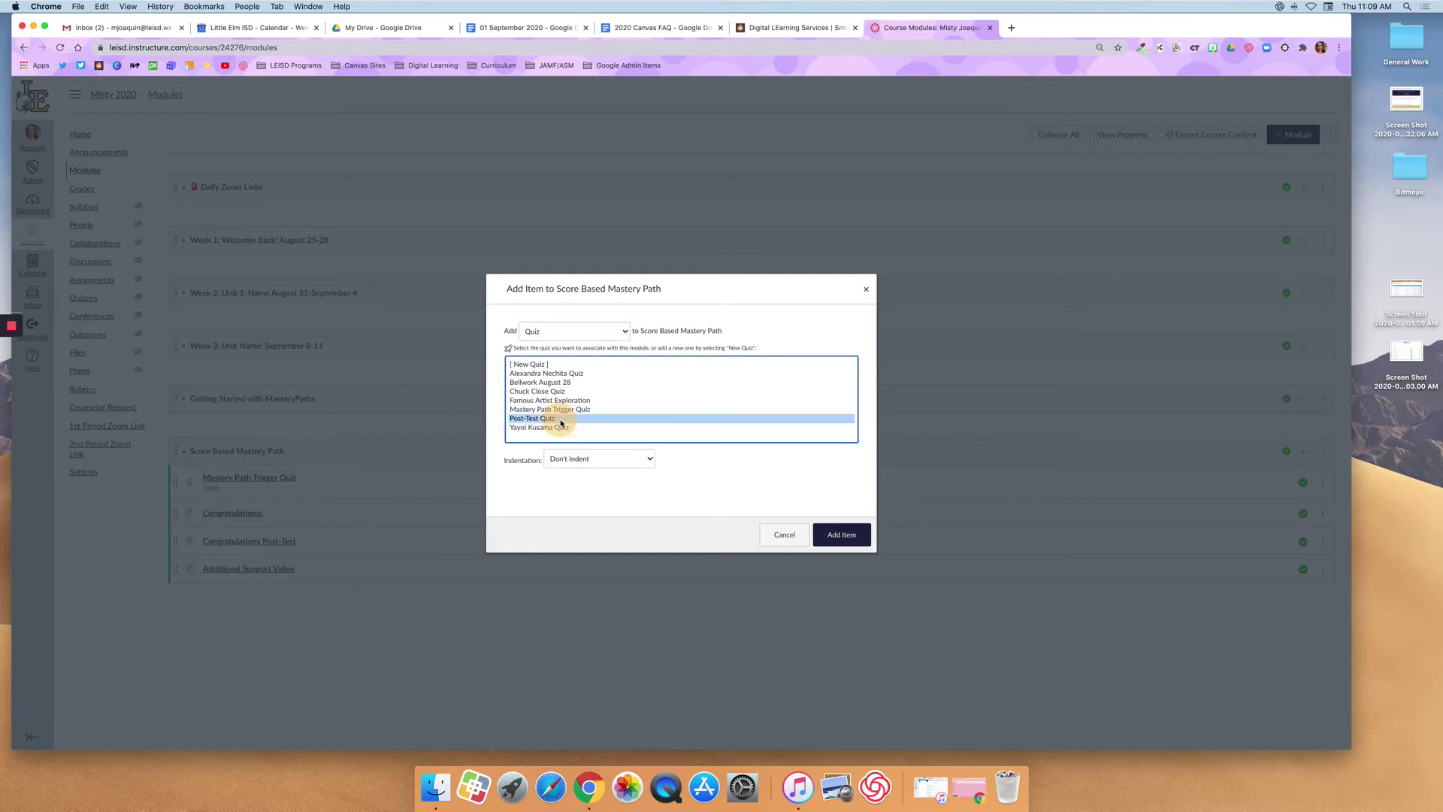
click(850, 539)
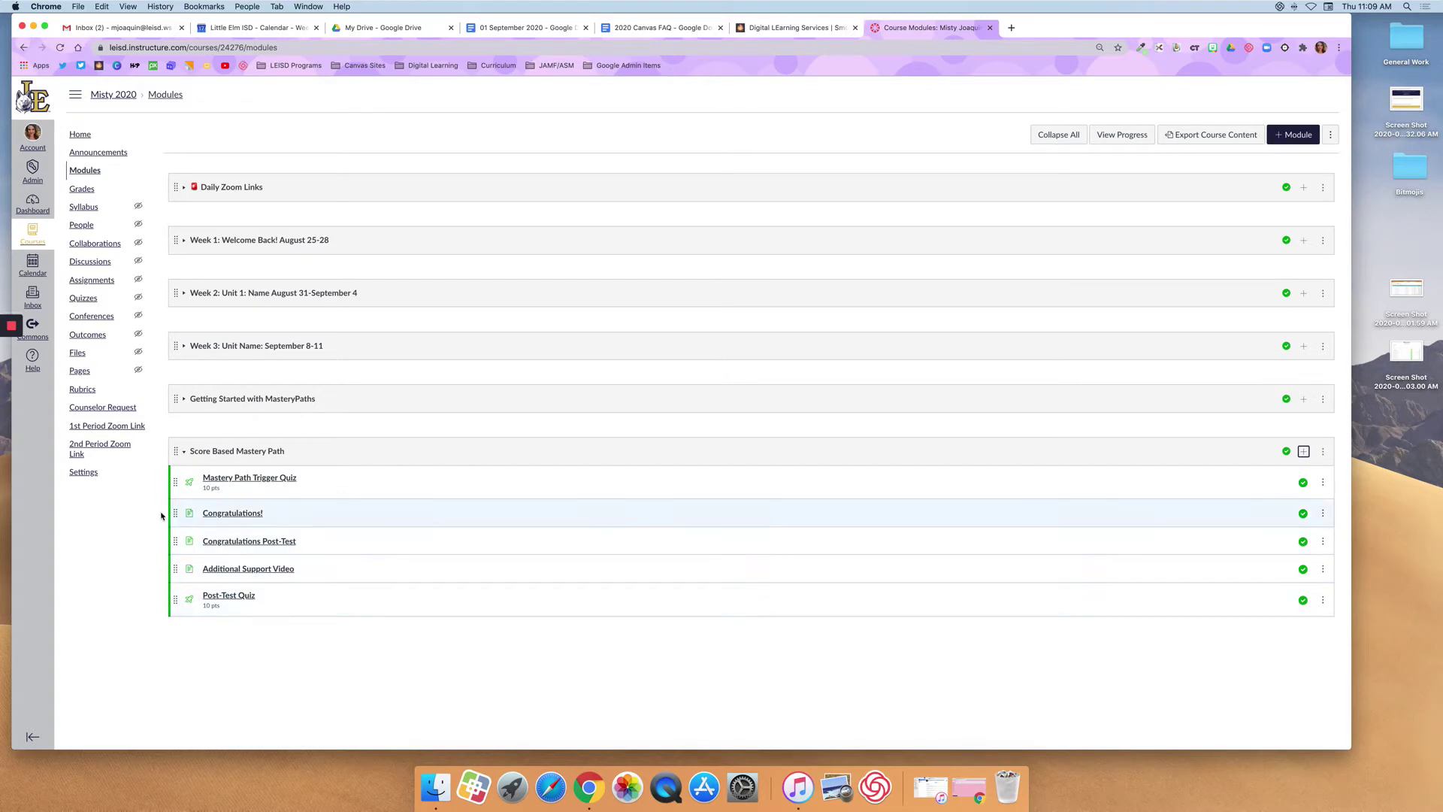
- Move Congratulations! to the end of the module, and place Additional Support Video directly under Mastery Path Trigger Quiz, indented one level
drag(176, 514, 189, 609)
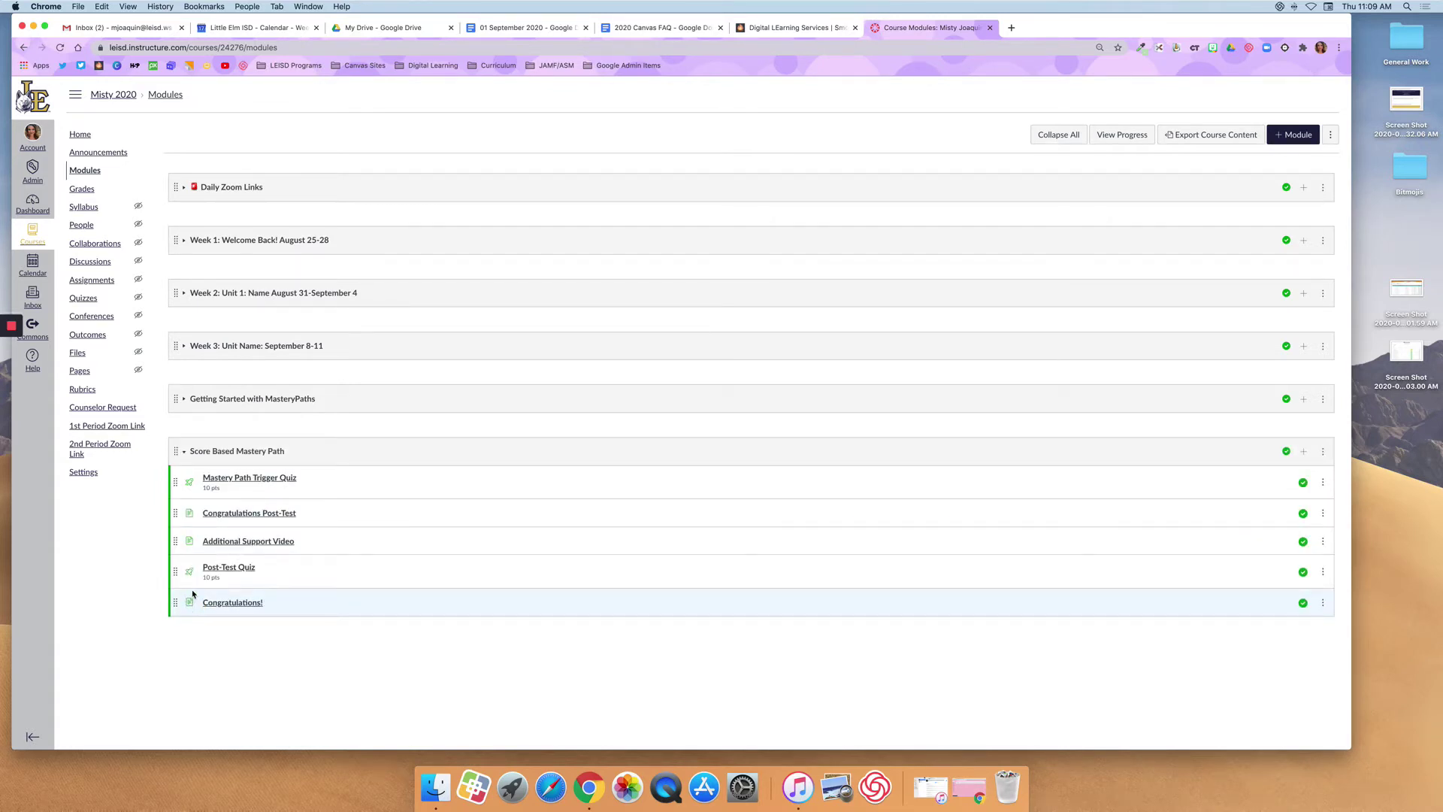
drag(177, 541, 178, 508)
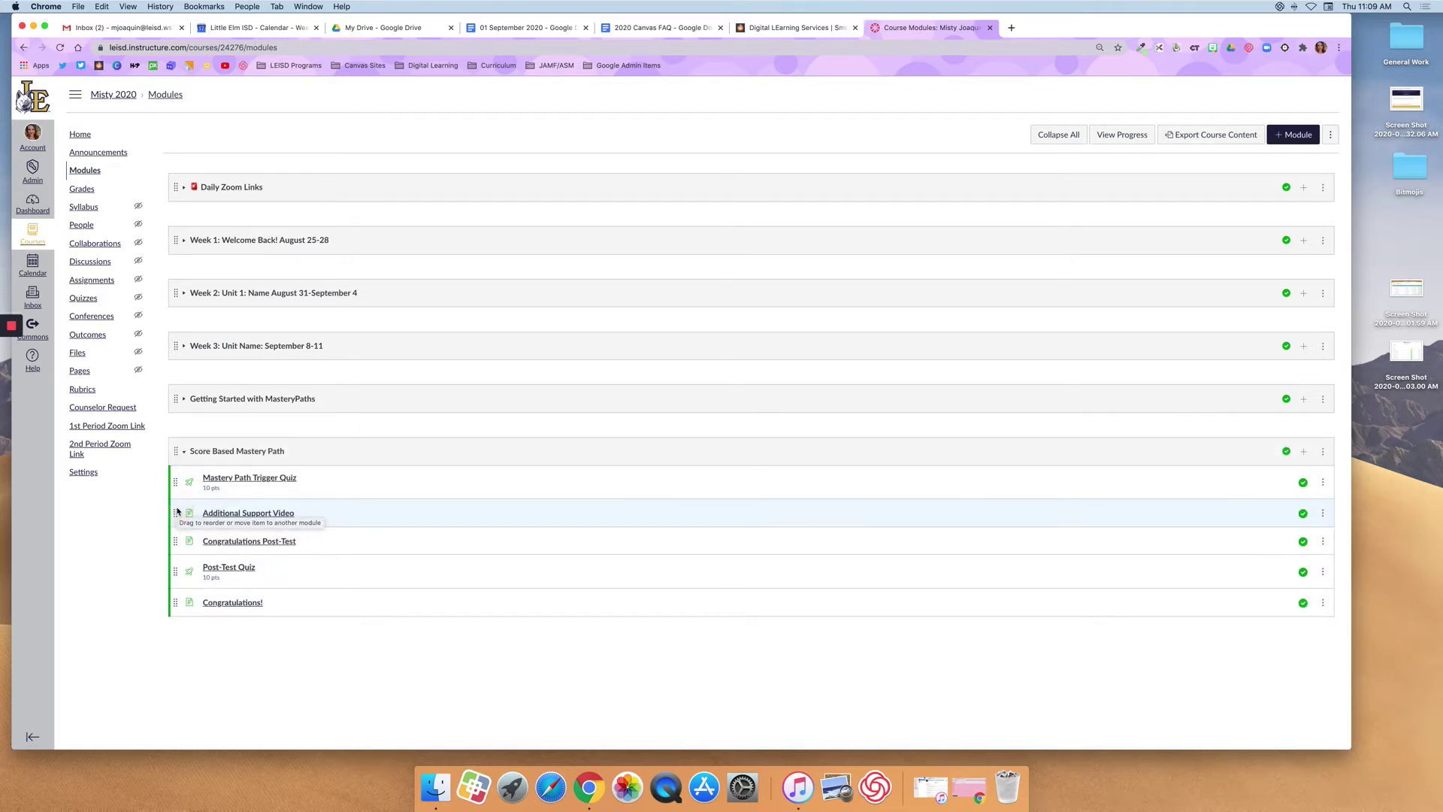
click(1323, 513)
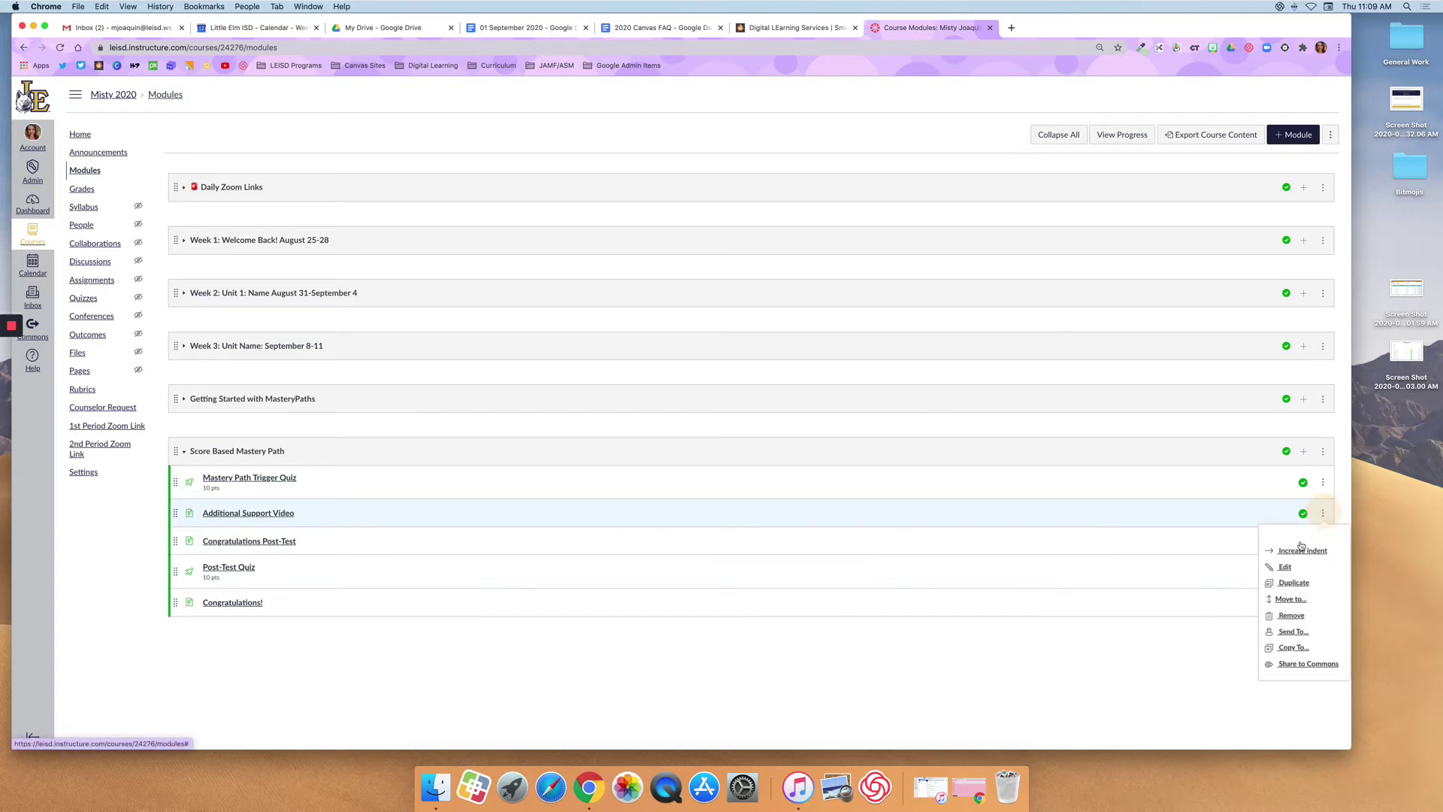
click(1294, 554)
- Move Post-Test Quiz directly under Additional Support Video and indent it two levels
drag(178, 572, 178, 540)
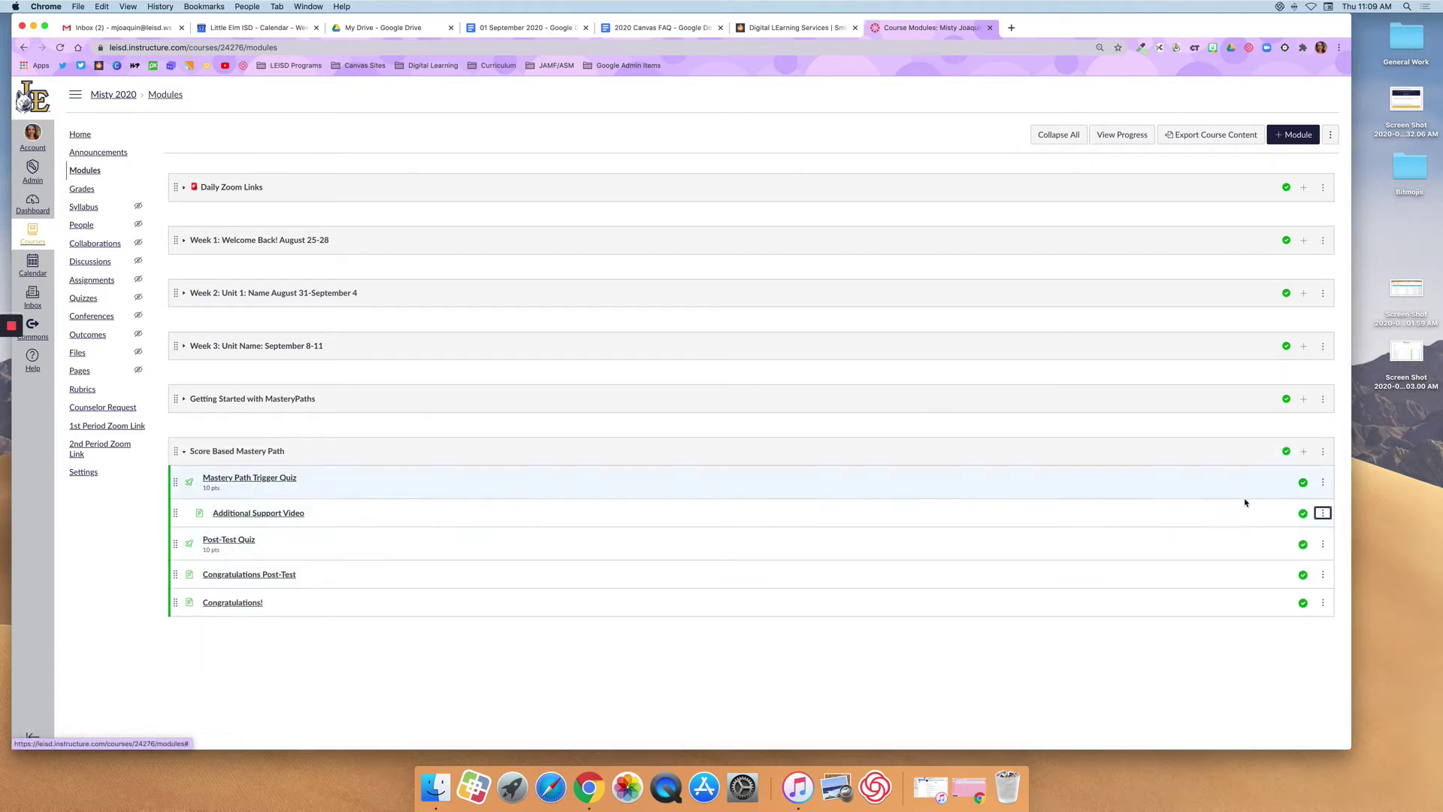
click(1323, 544)
click(1312, 582)
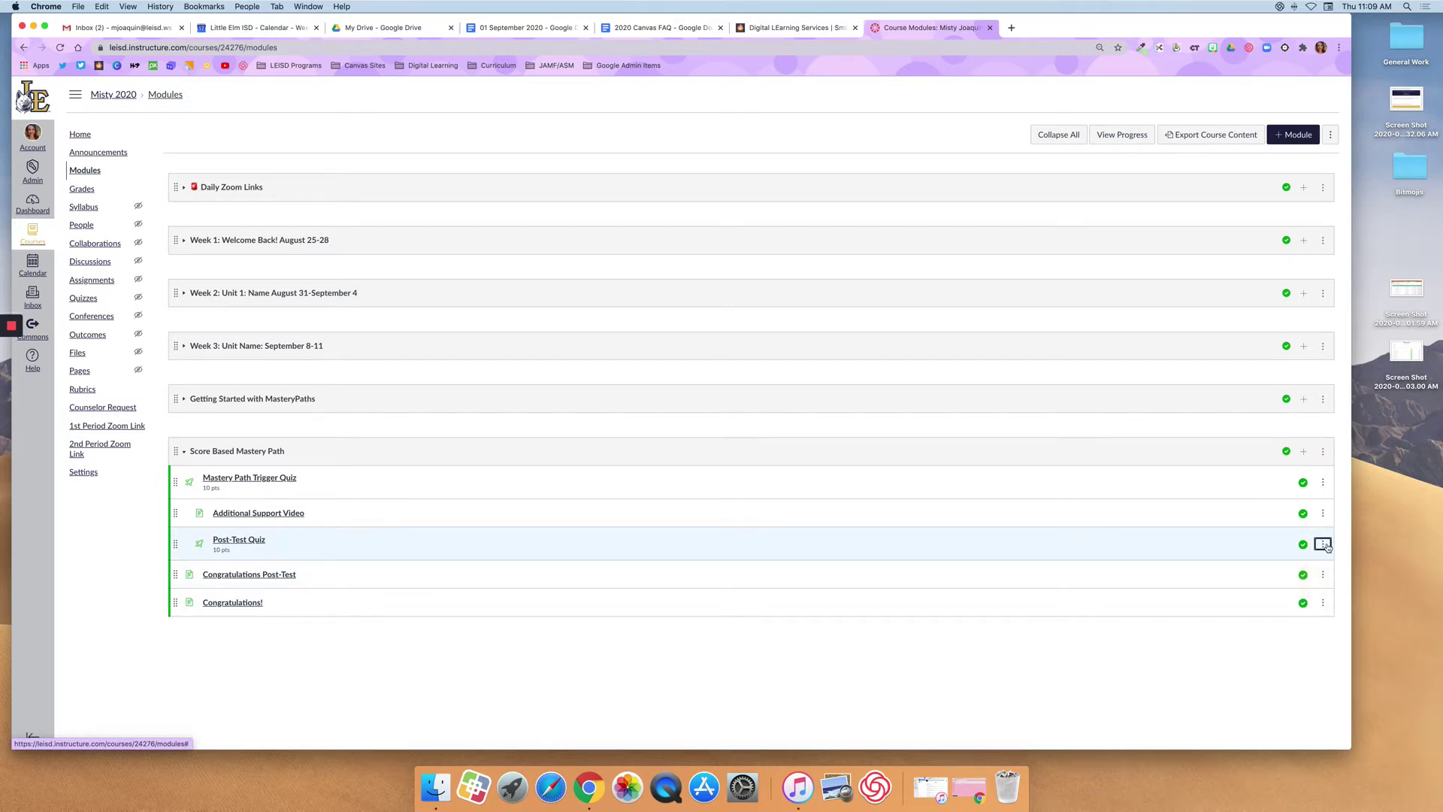
click(1323, 545)
click(1311, 583)
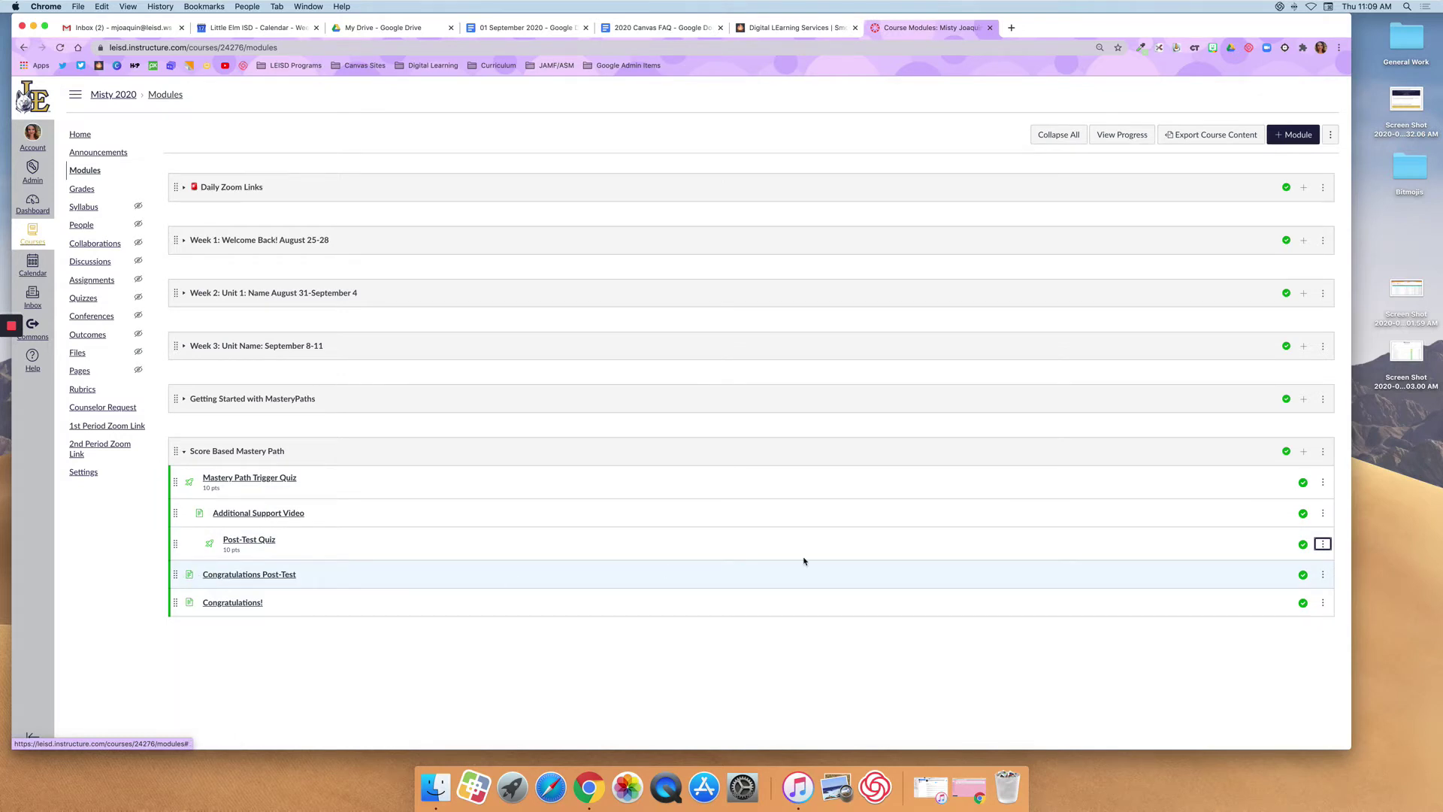
- Indent the Congratulations Post-Test page two levels in the Score Based Mastery Path module
click(1323, 575)
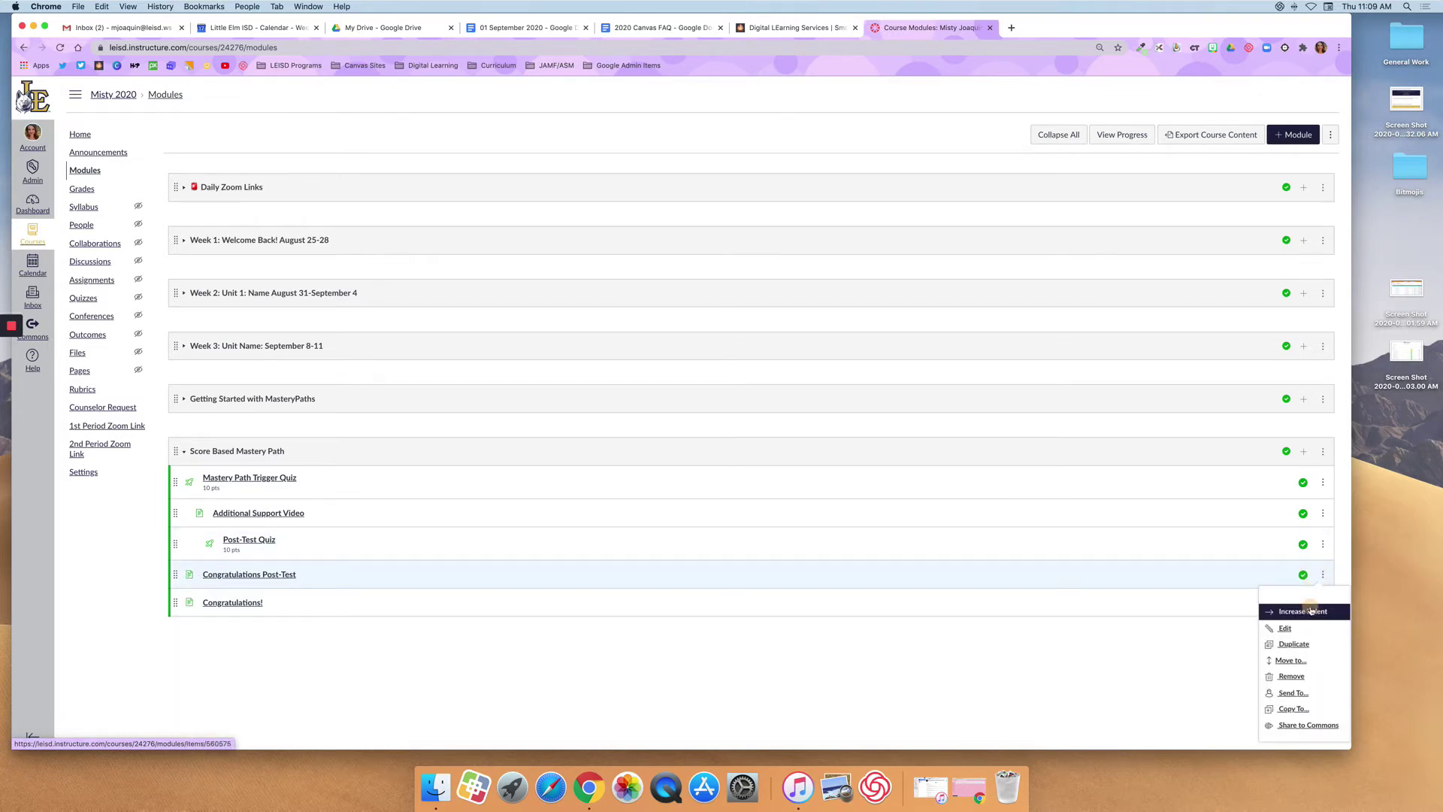
click(1311, 611)
click(1323, 574)
click(1317, 617)
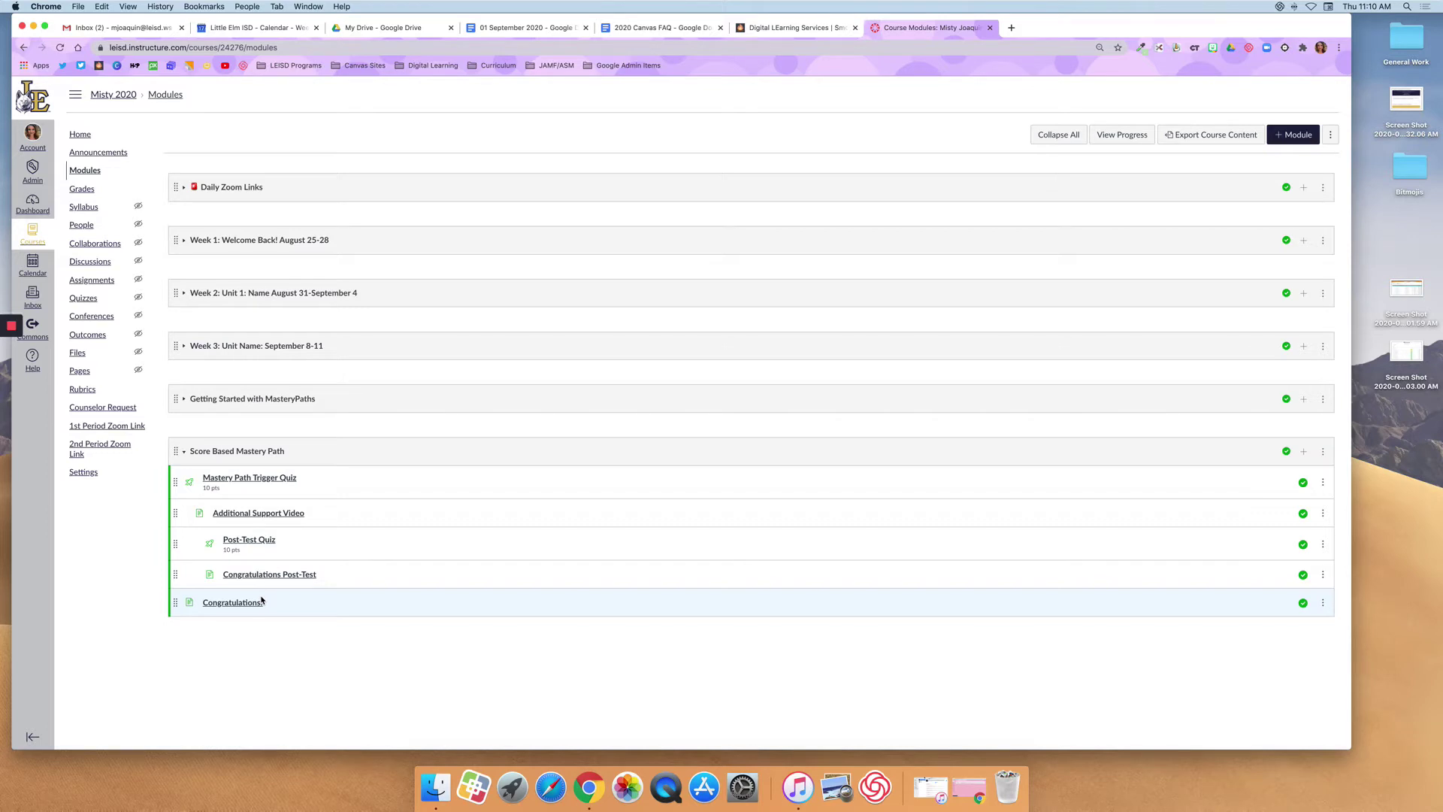
- Make sure the Additional Support Video page has Allow in mastery paths enabled, and save the page
click(273, 514)
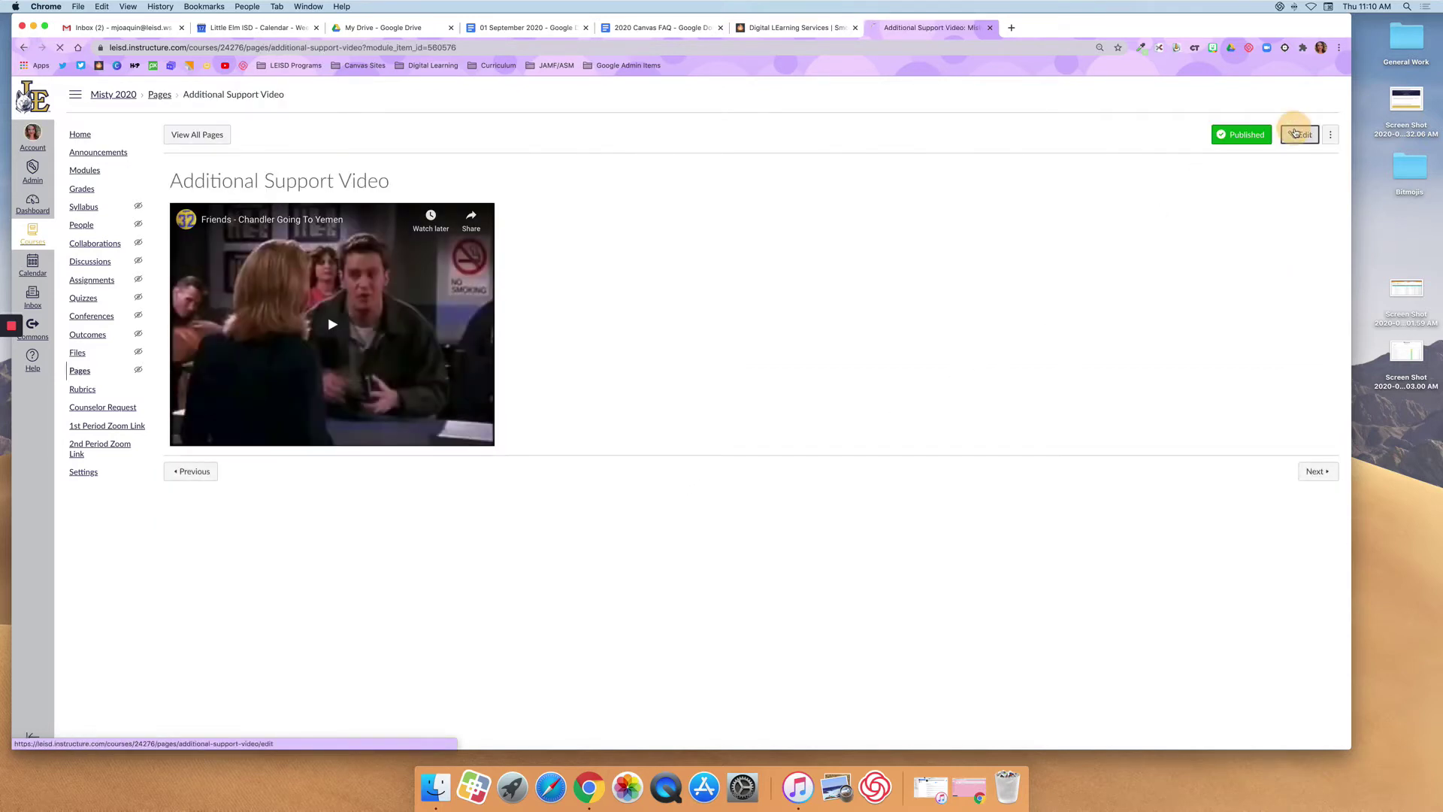
click(1298, 134)
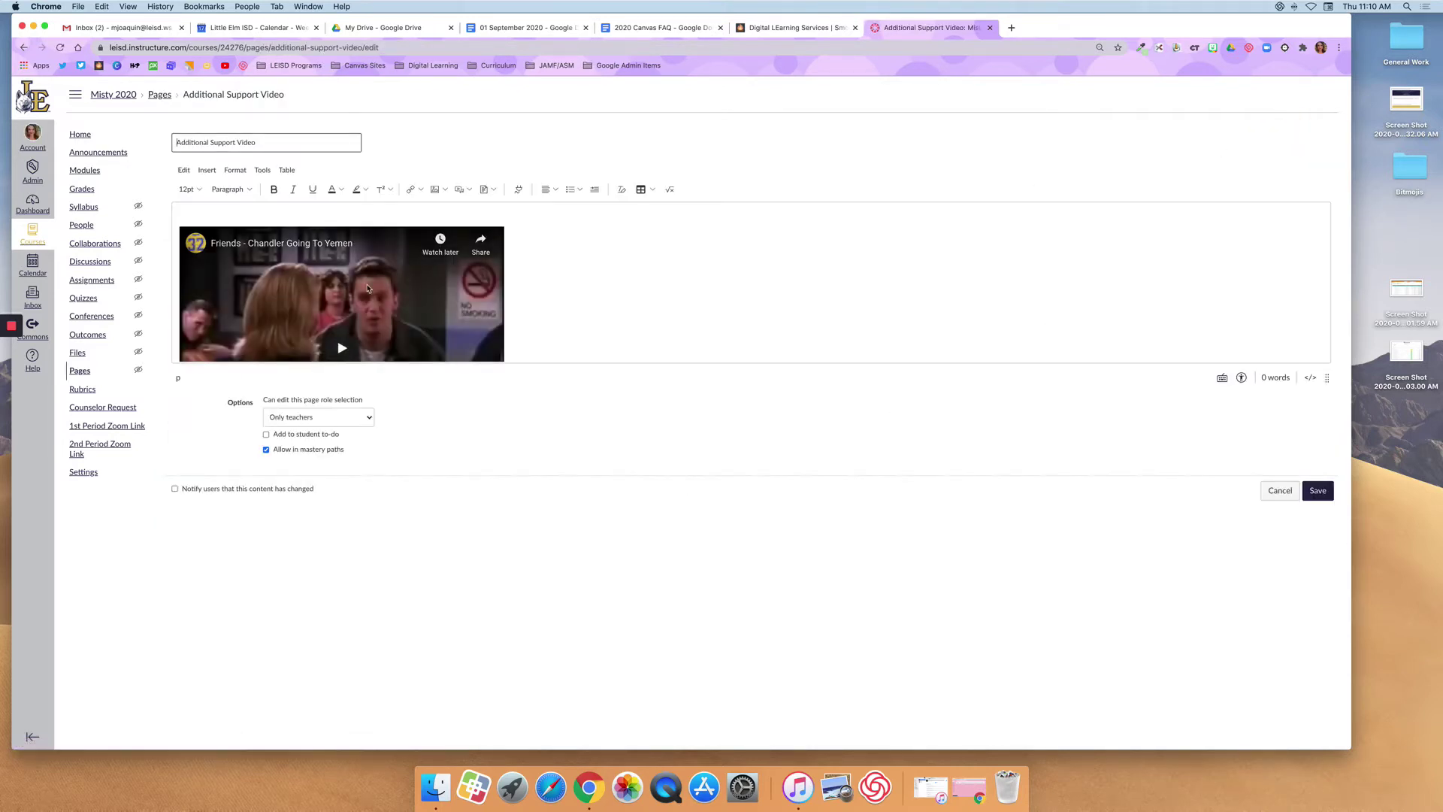
click(267, 451)
click(267, 451)
drag(344, 451, 270, 454)
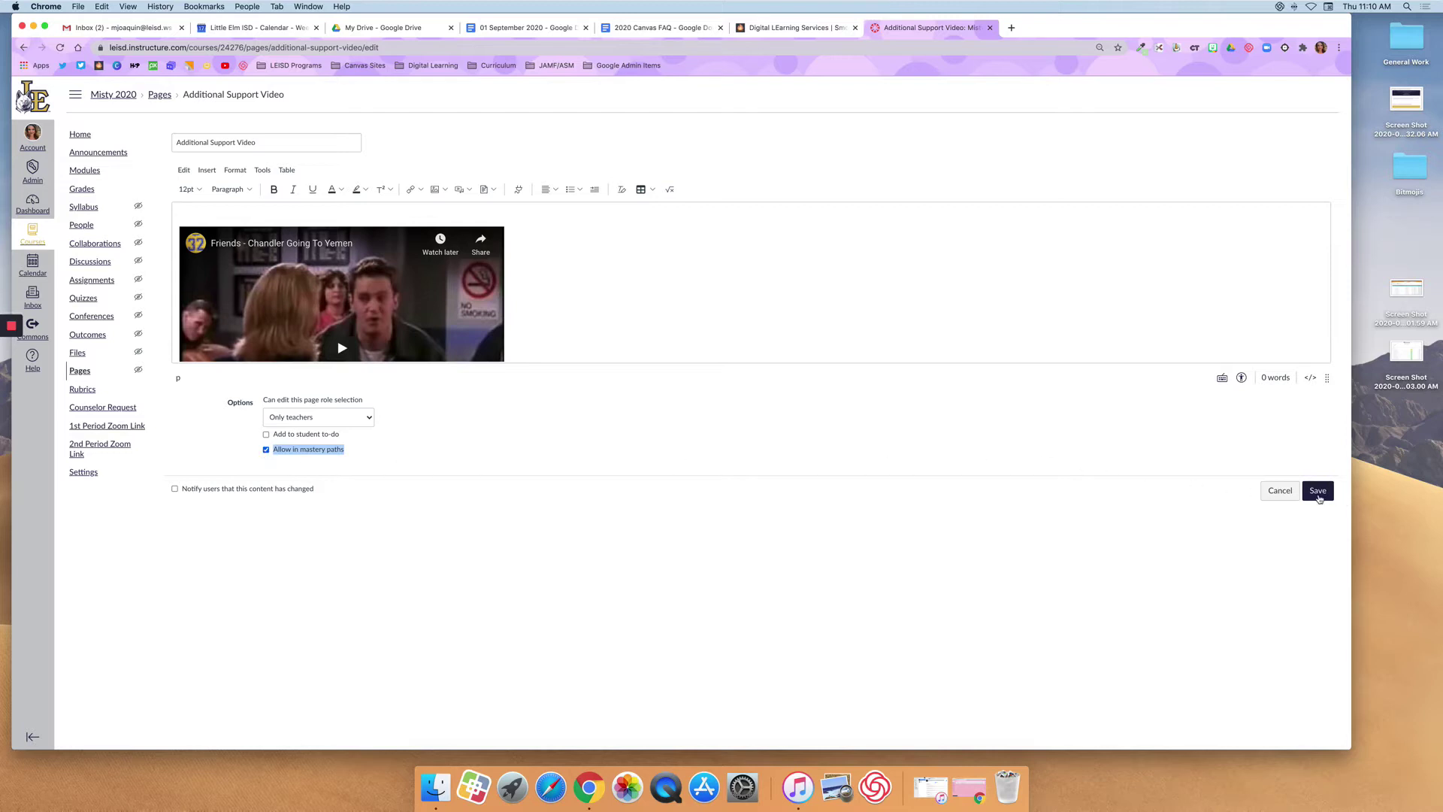
click(1318, 492)
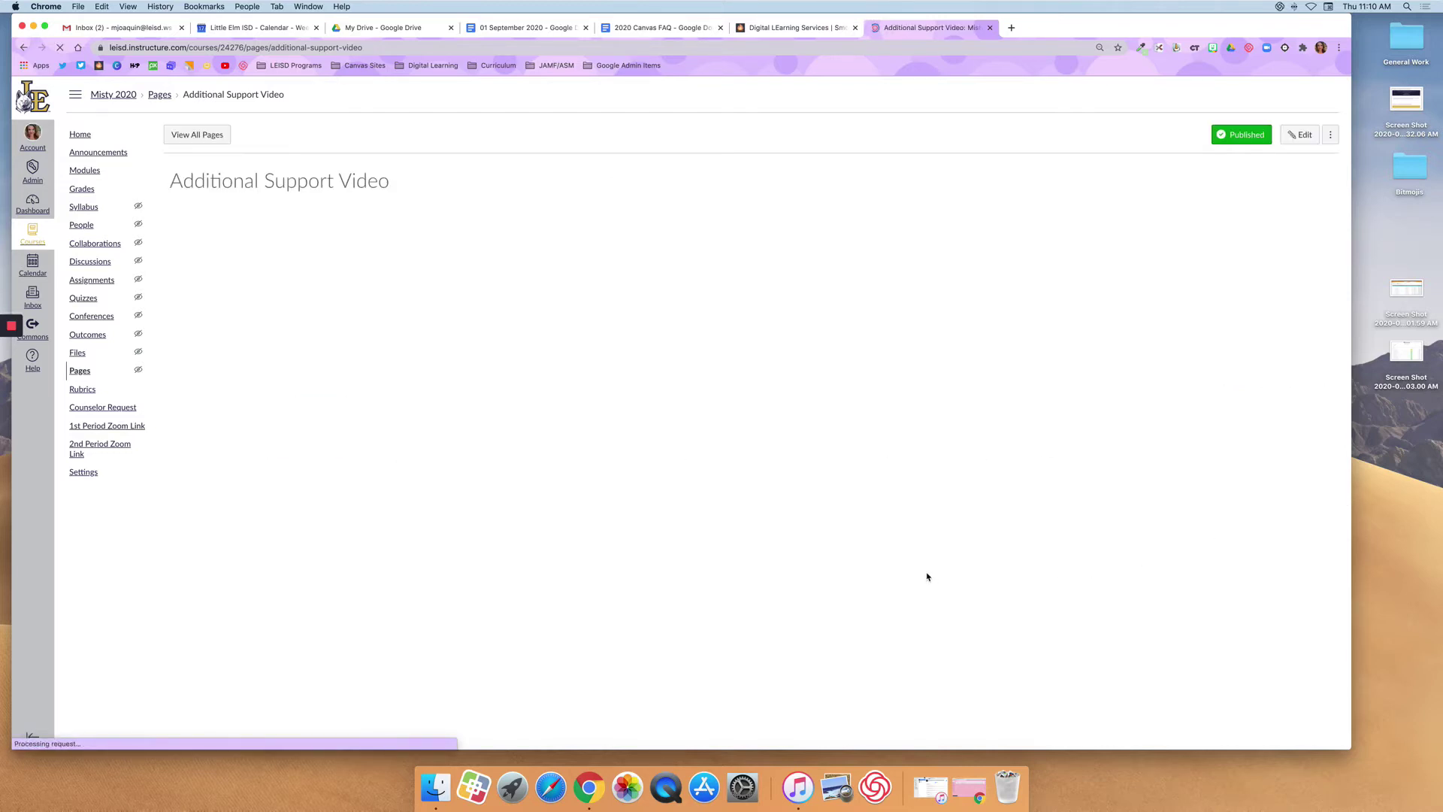
- Go past Post-Test Quiz to the Congratulations Post-Test page, check that it is allowed in mastery paths, and save it
click(1327, 473)
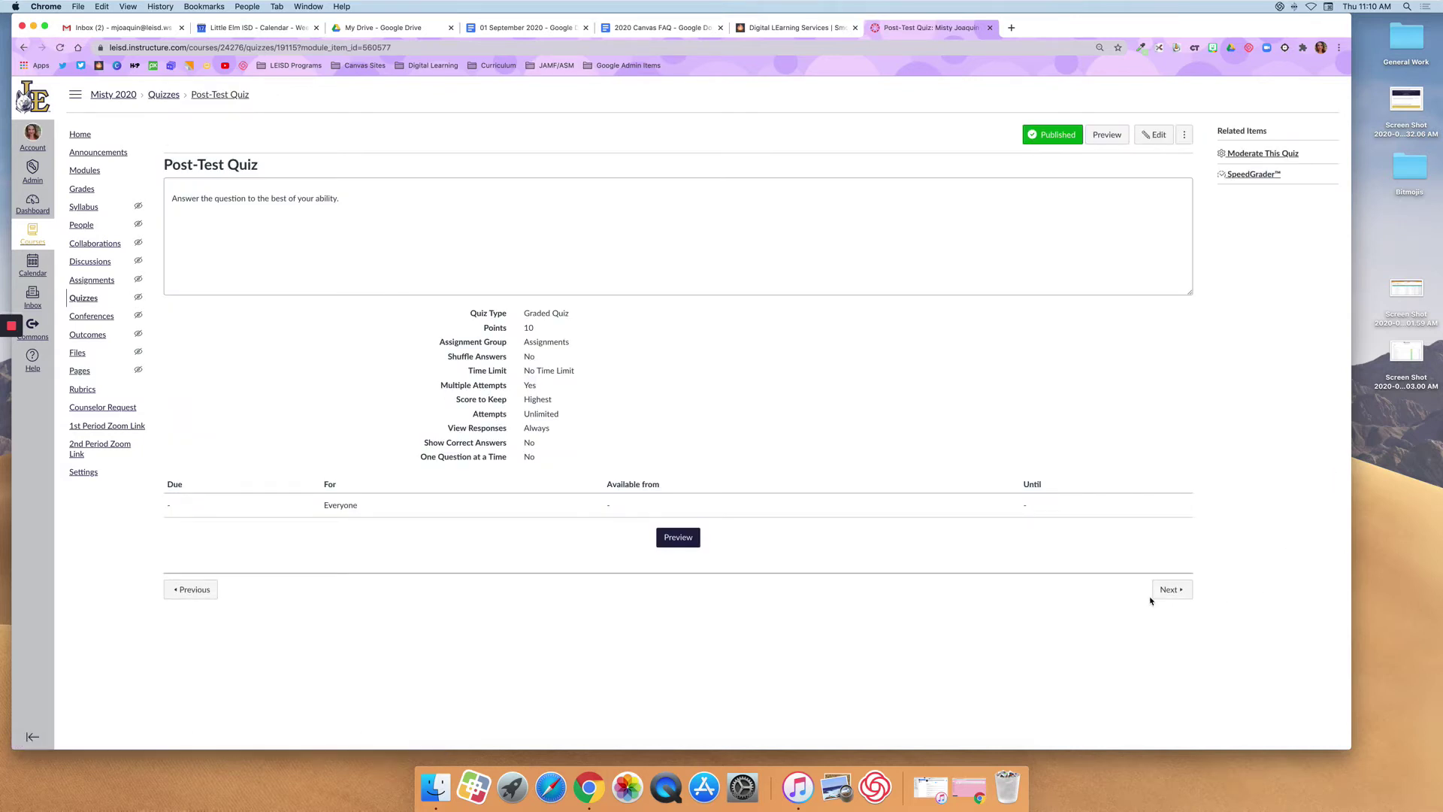
click(1170, 589)
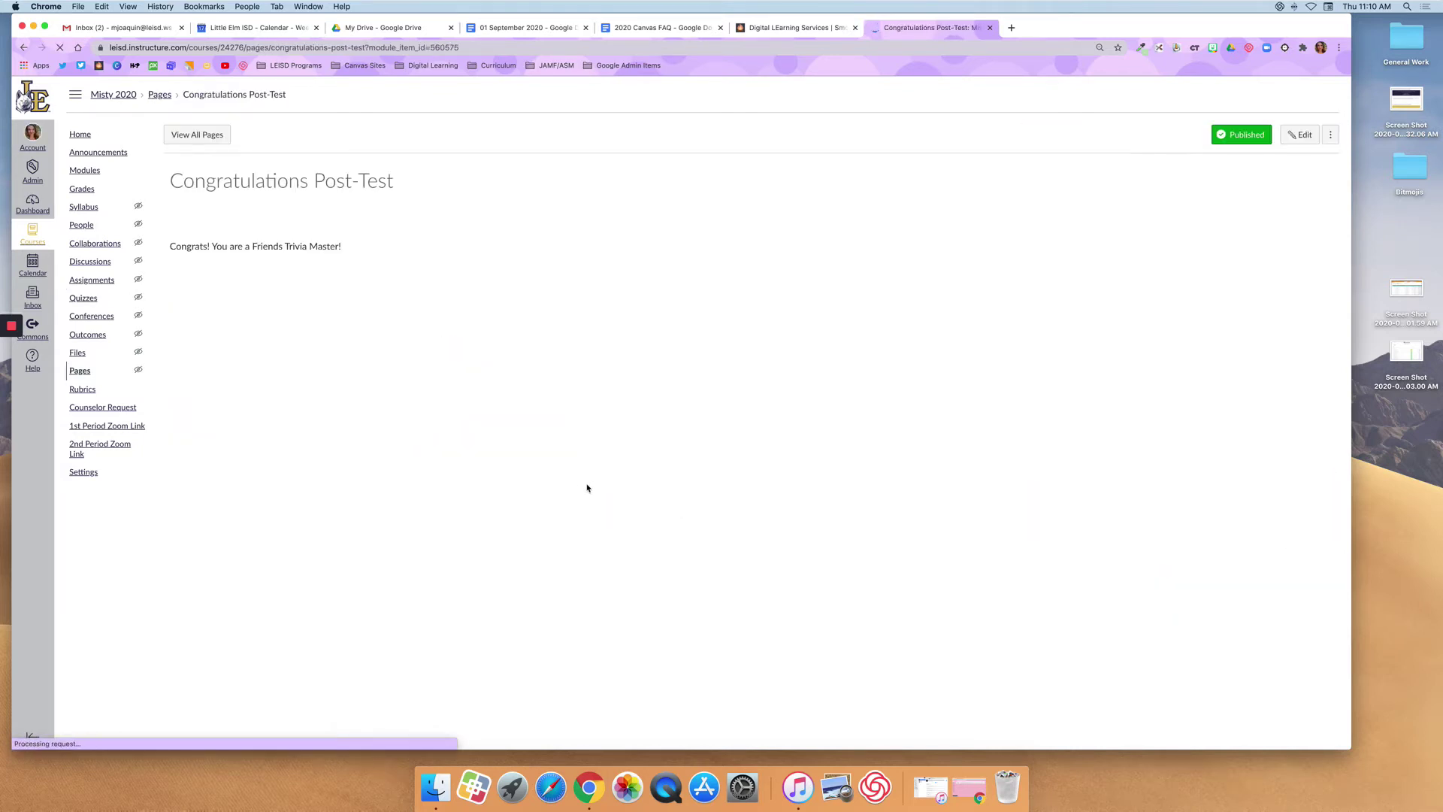
click(1300, 134)
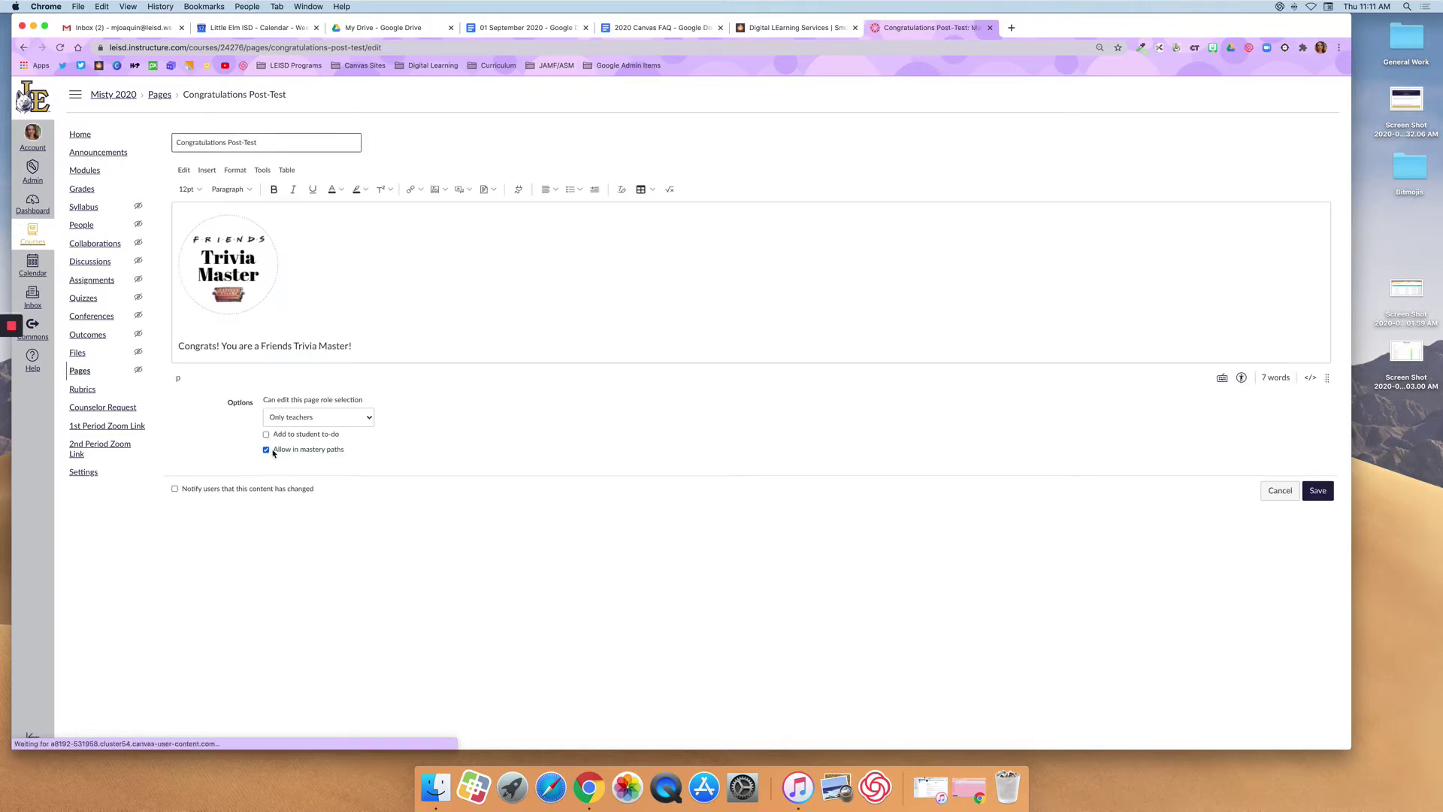
click(1315, 490)
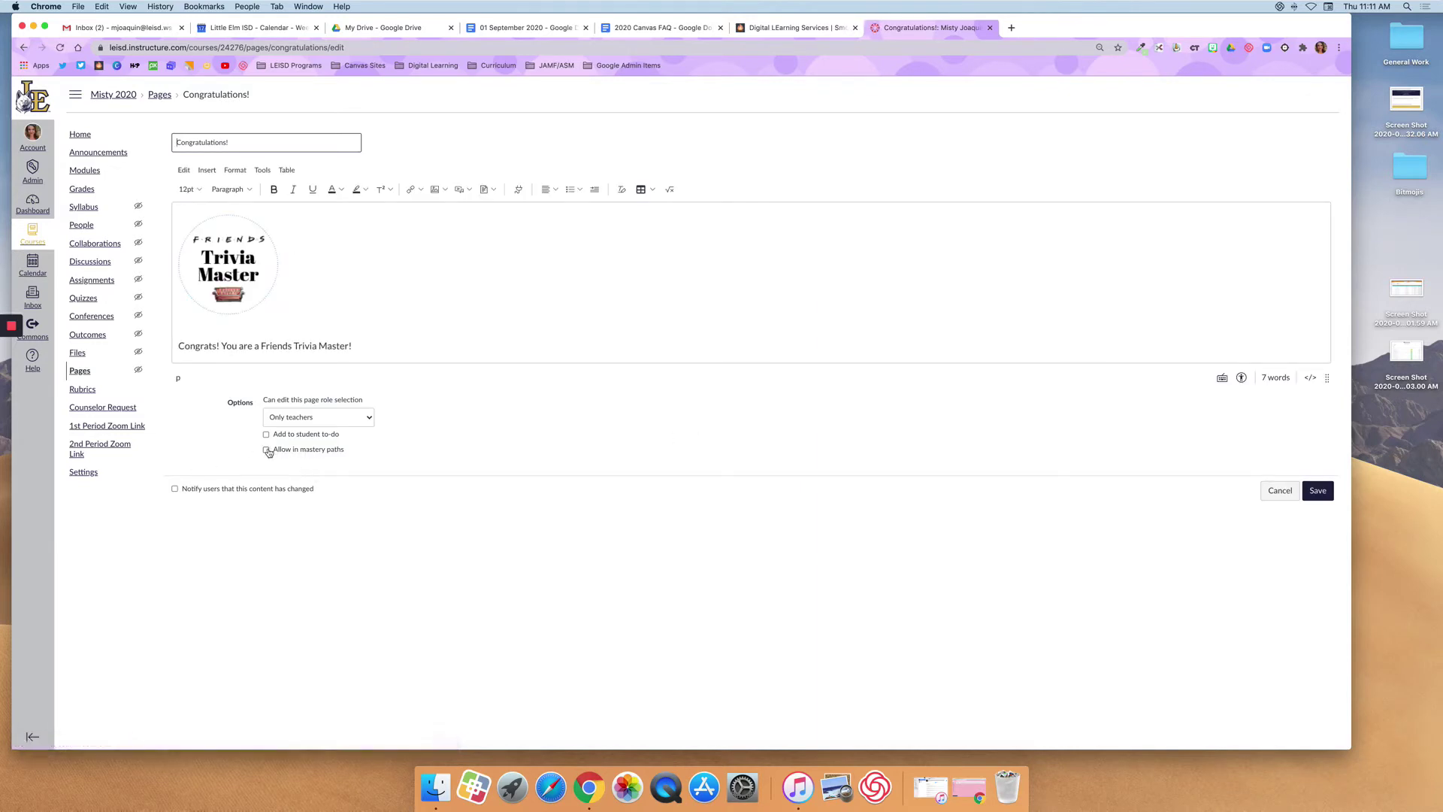
- Allow the Congratulations! page in mastery paths, save it, and return to the course modules
click(266, 450)
click(1318, 490)
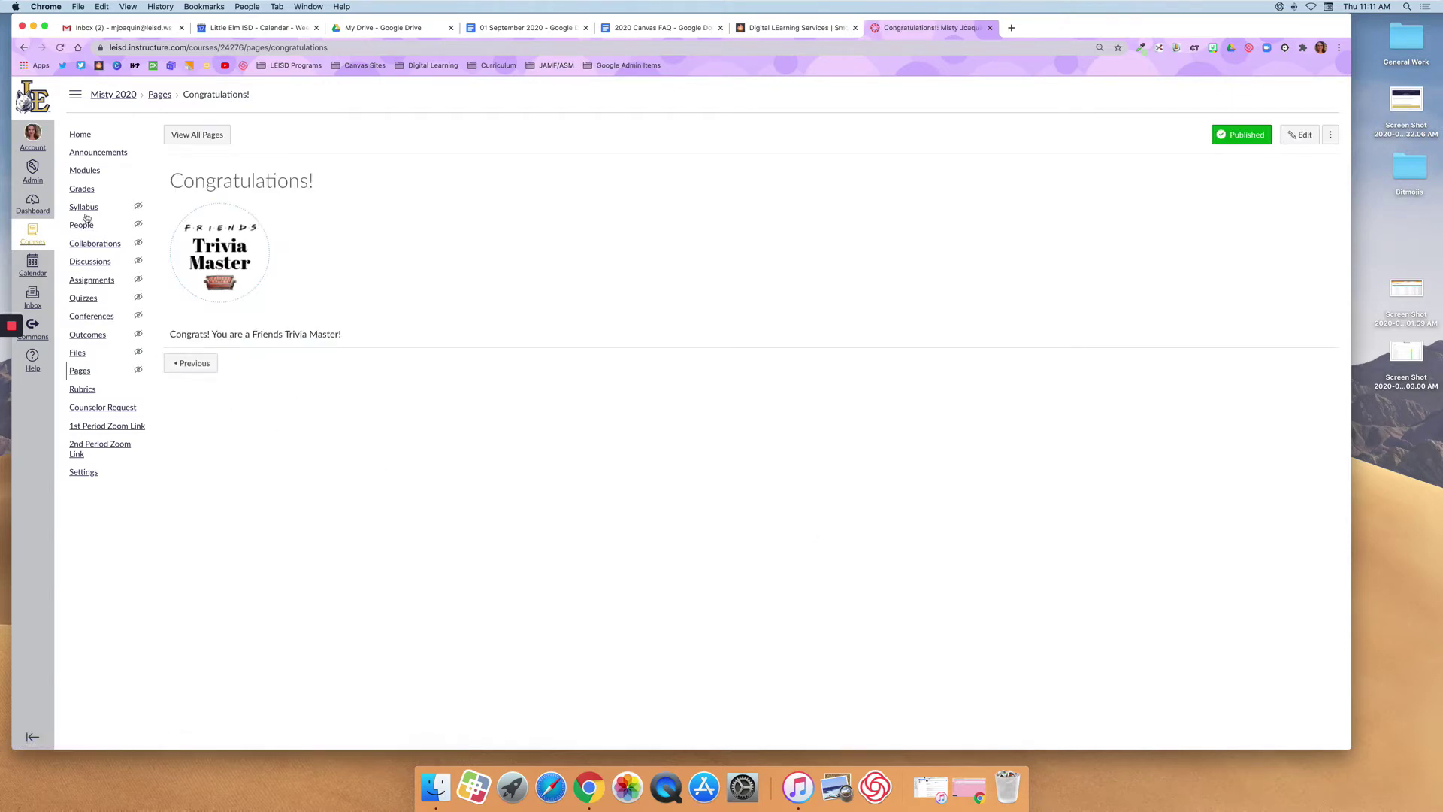
click(84, 170)
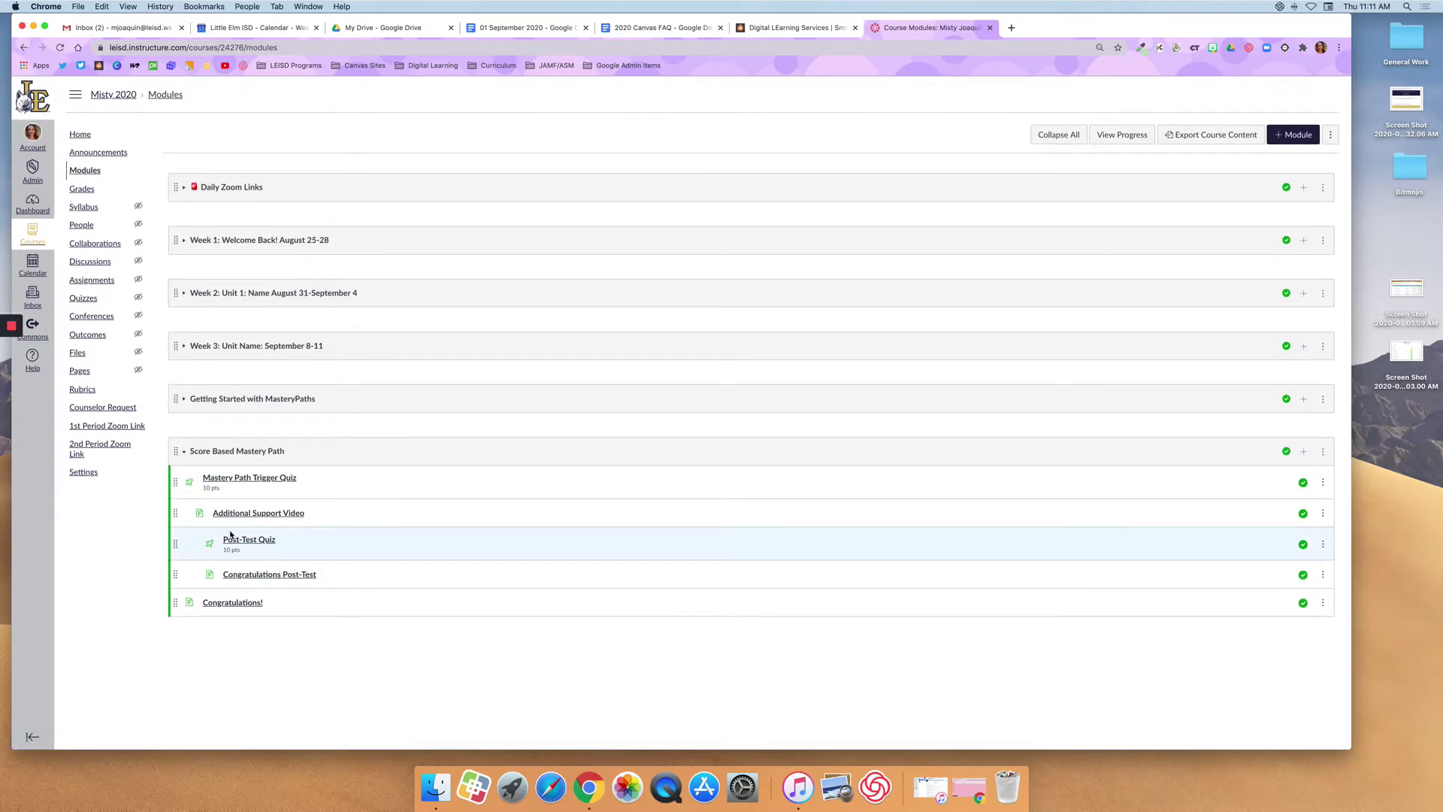
- Open Mastery Path Trigger Quiz for editing and set its instructions text to 14pt
click(258, 482)
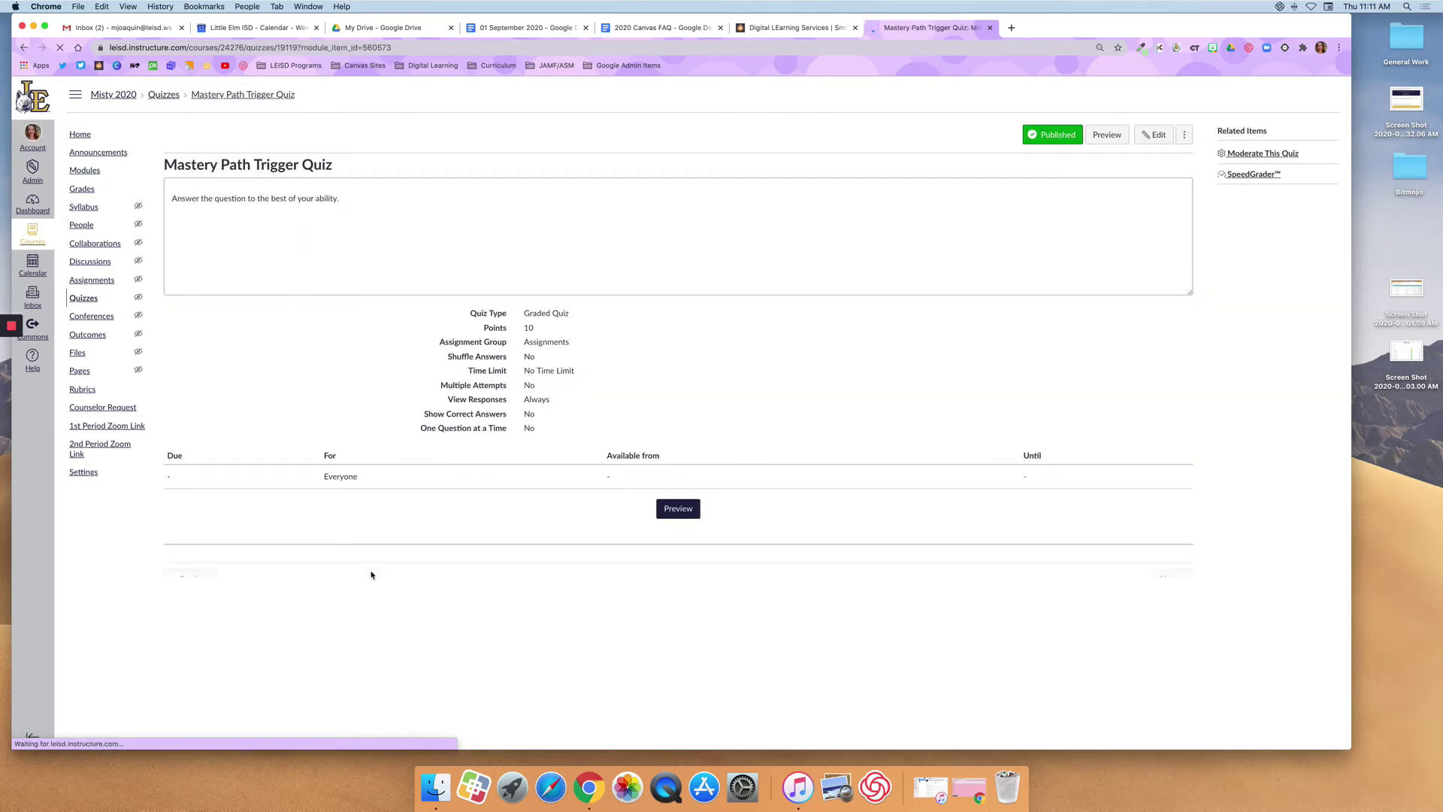
click(1157, 136)
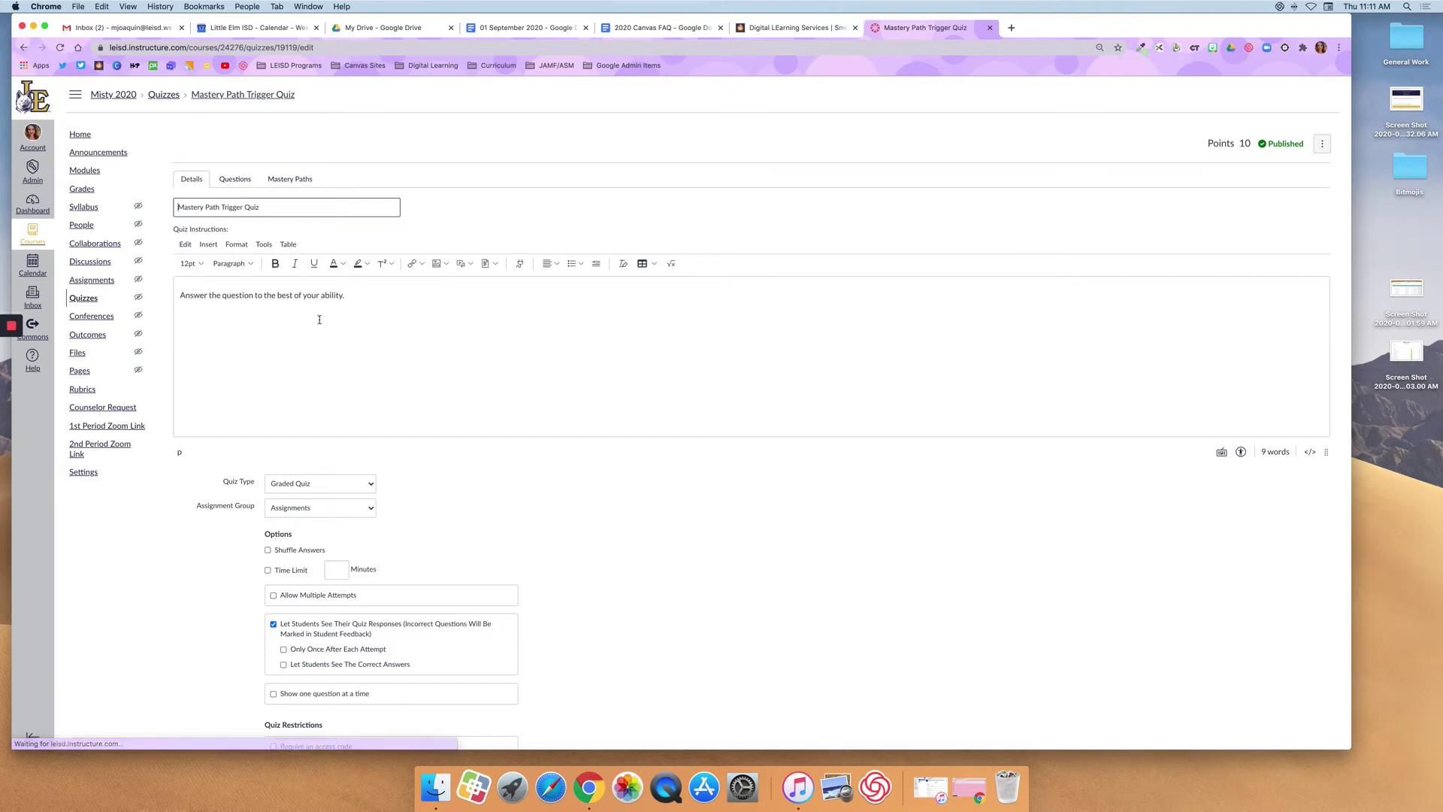
double_click(238, 295)
triple_click(247, 295)
click(189, 263)
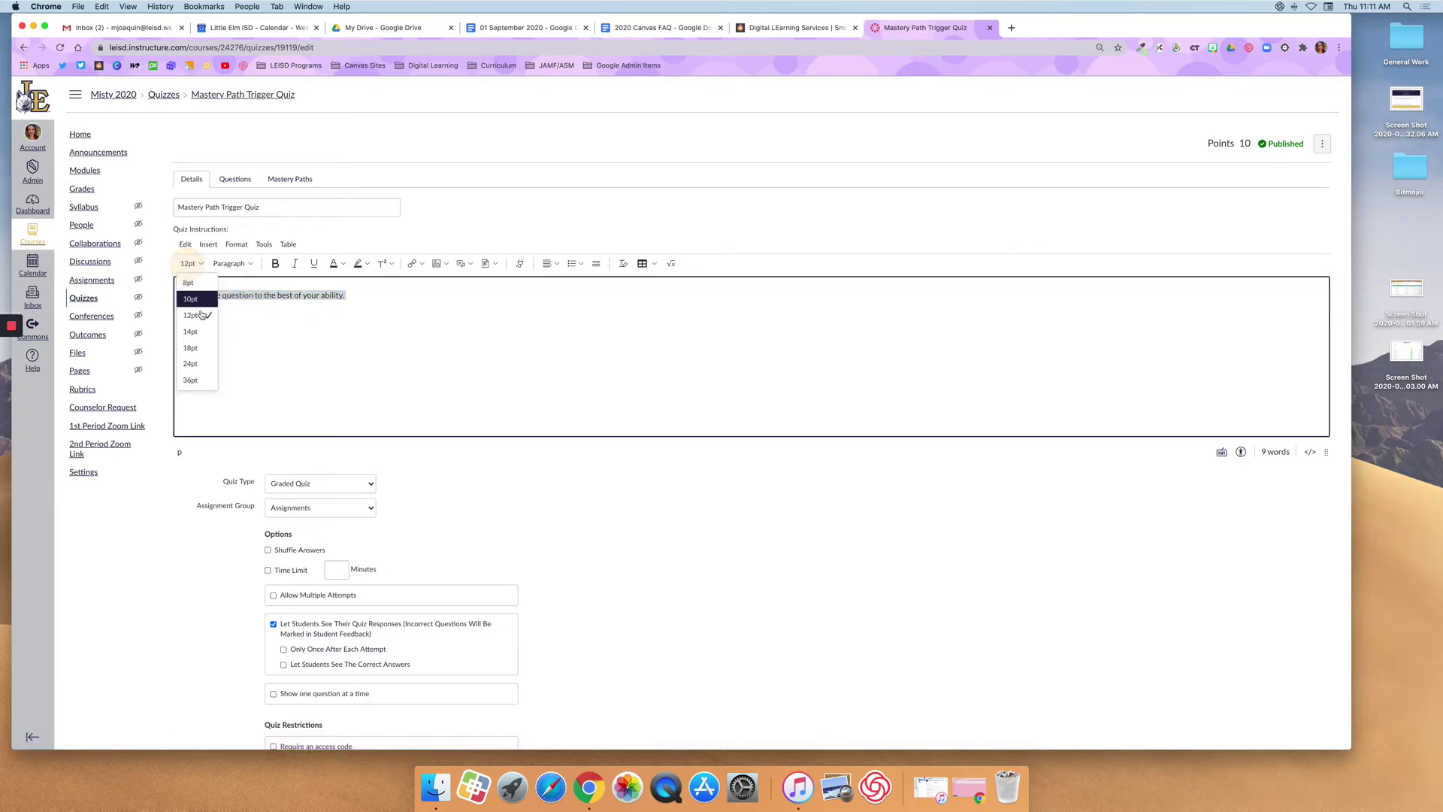
click(193, 344)
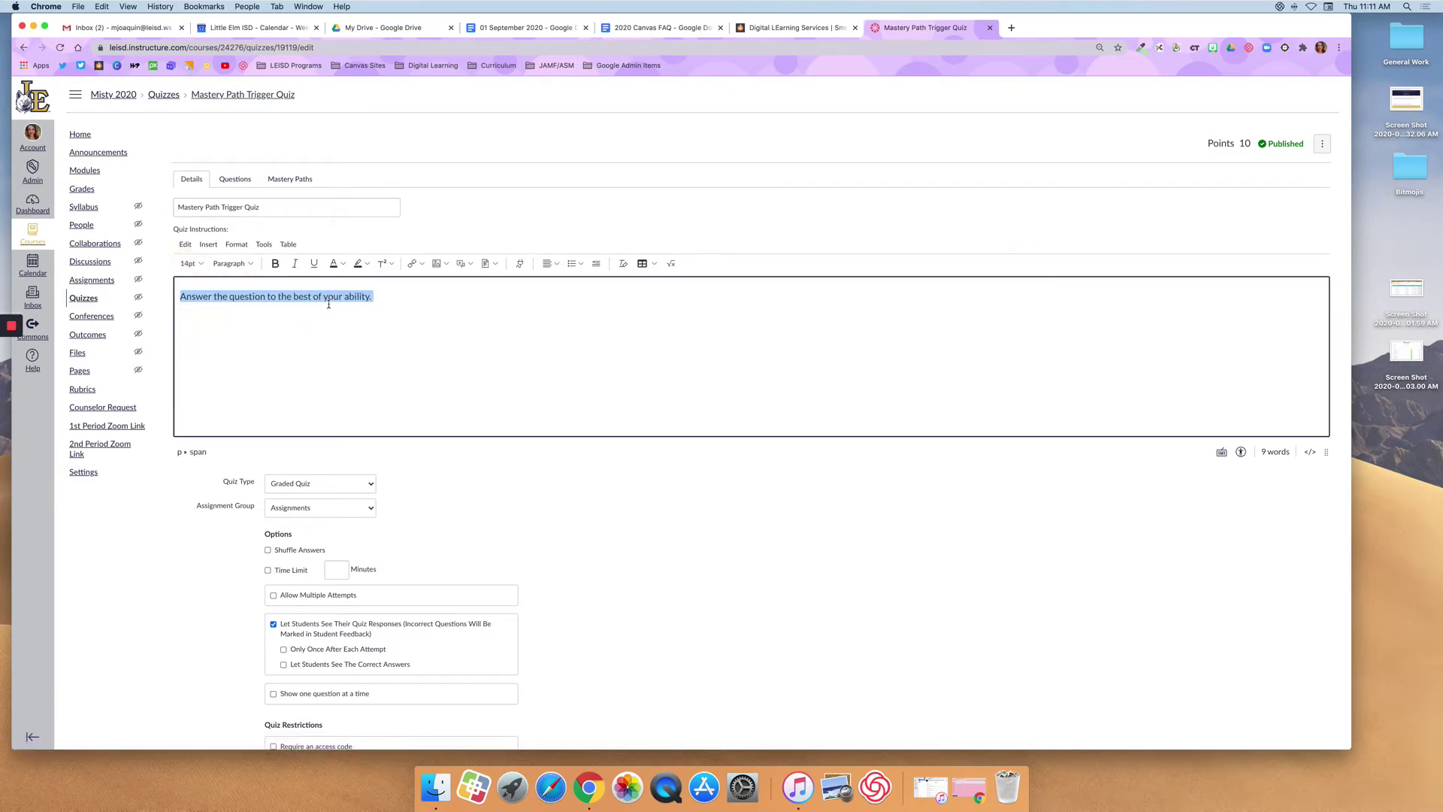
- Add a second assignment block to the trigger quiz, assigned to Mastery Paths alongside Everyone
scroll(278, 421, down, 1)
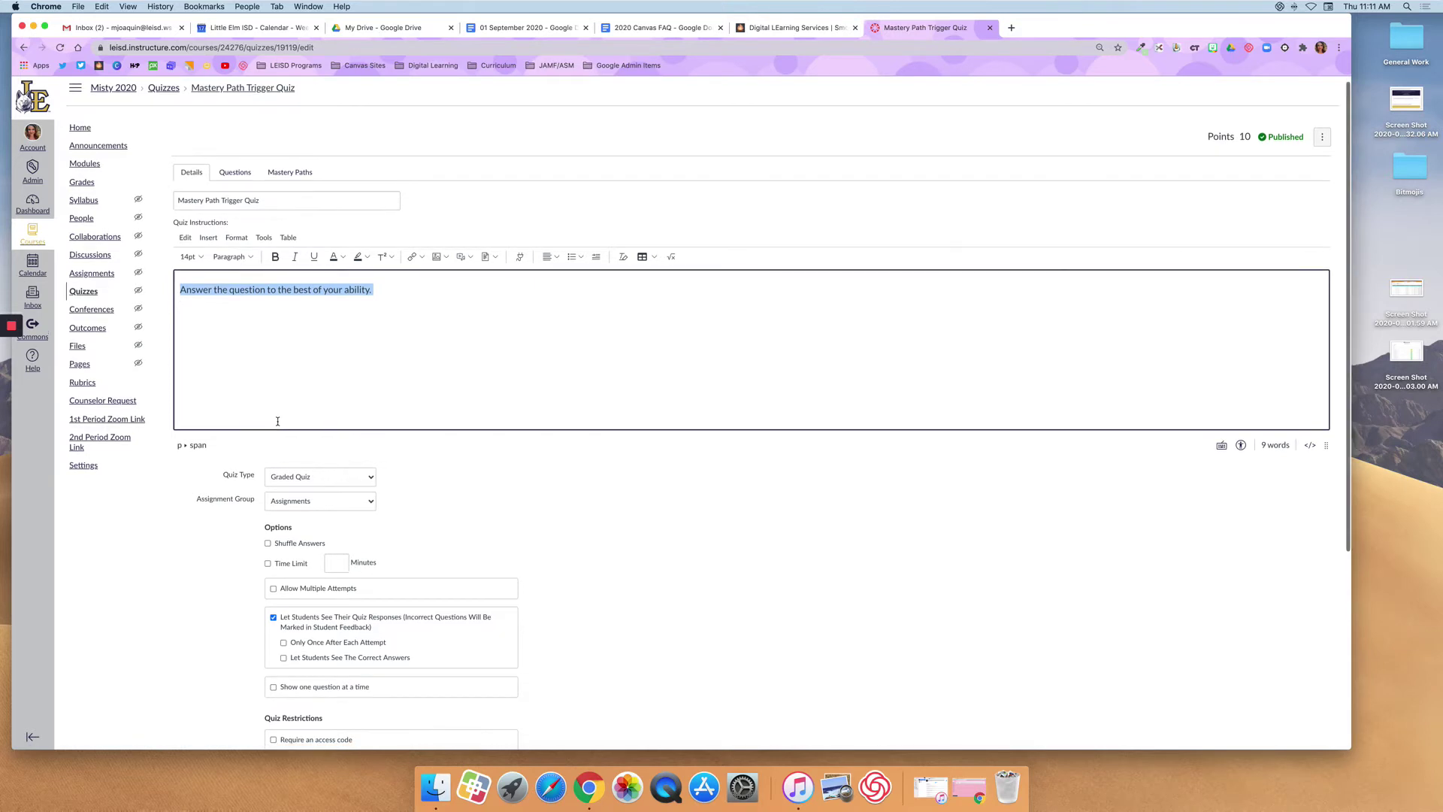
scroll(277, 420, down, 8)
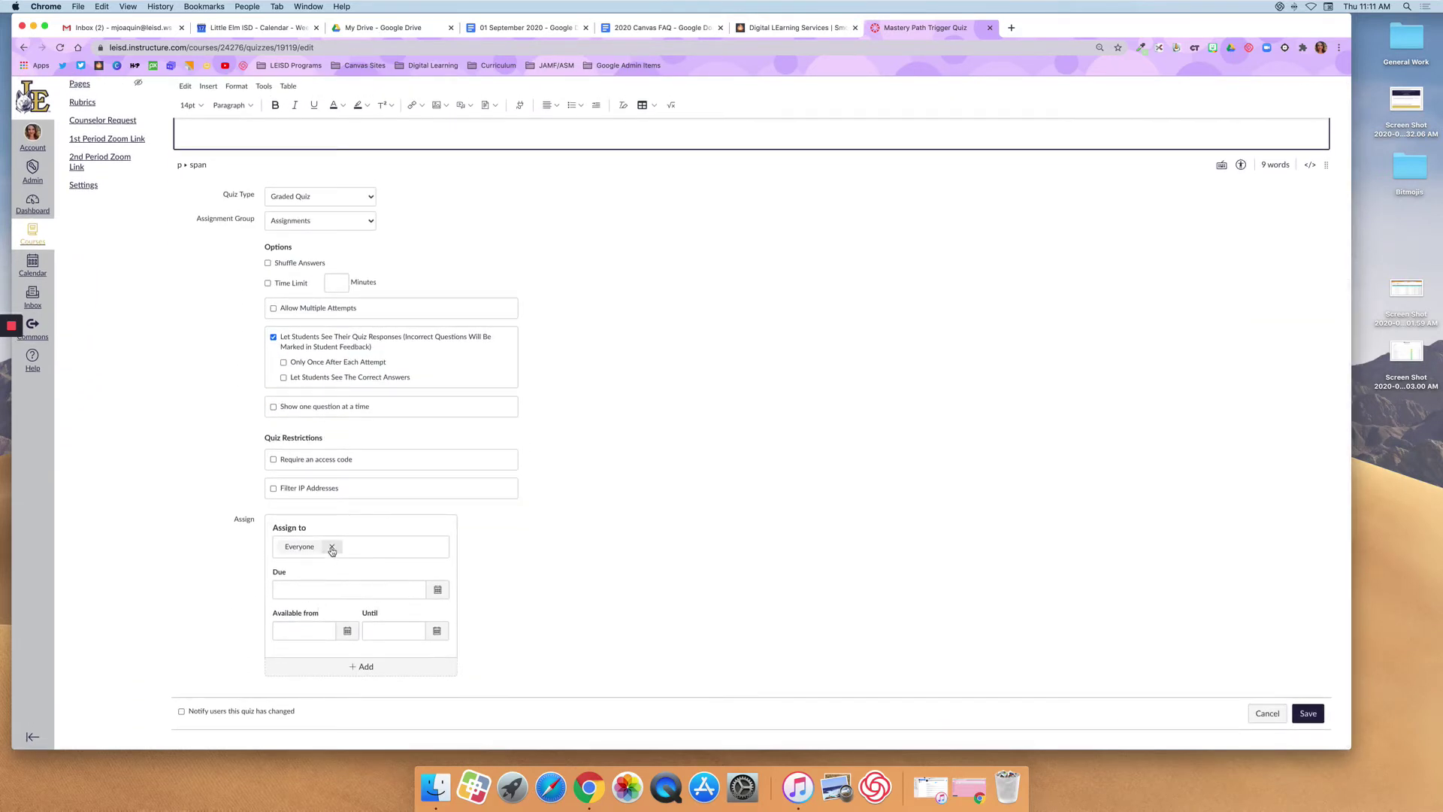
click(359, 664)
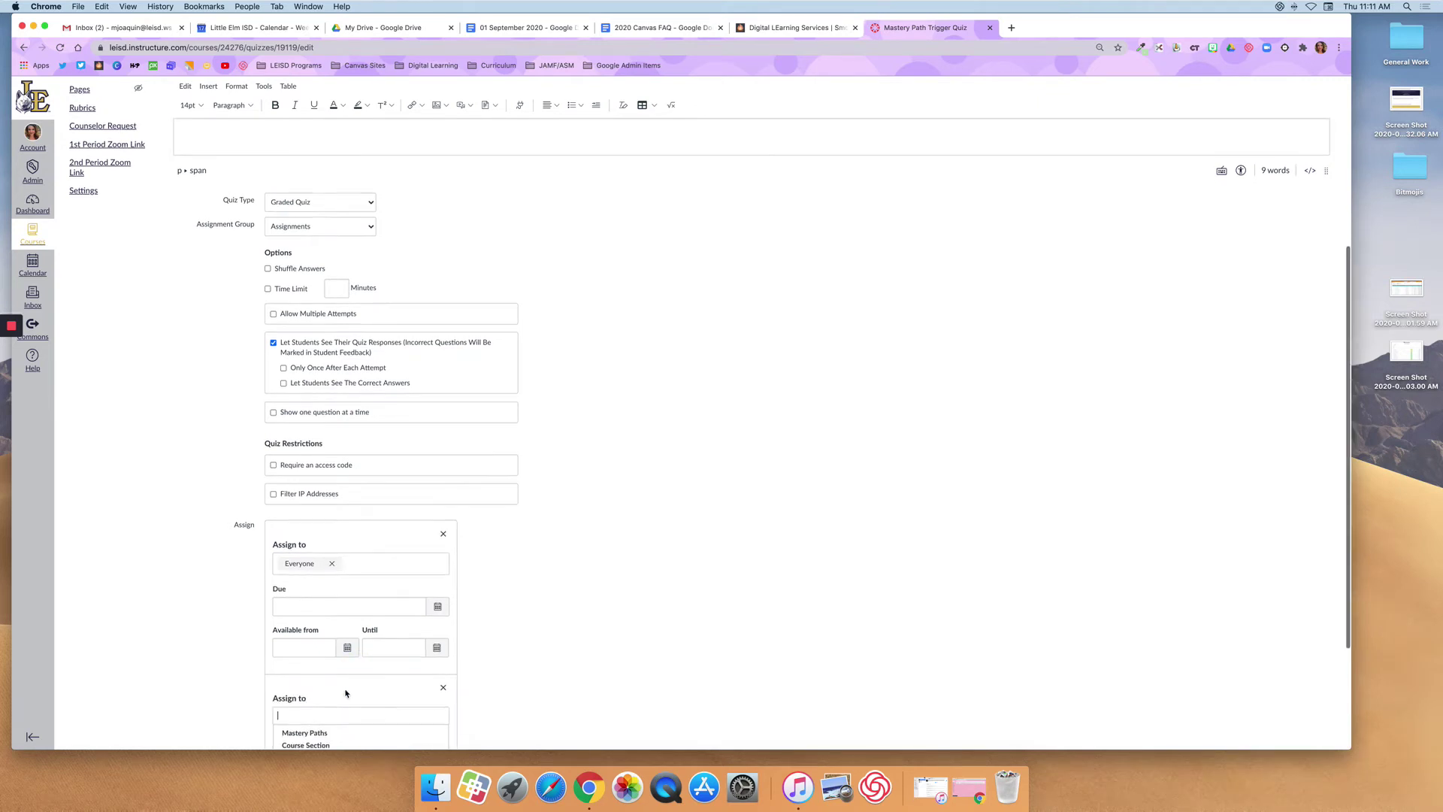
scroll(353, 676, down, 3)
click(326, 637)
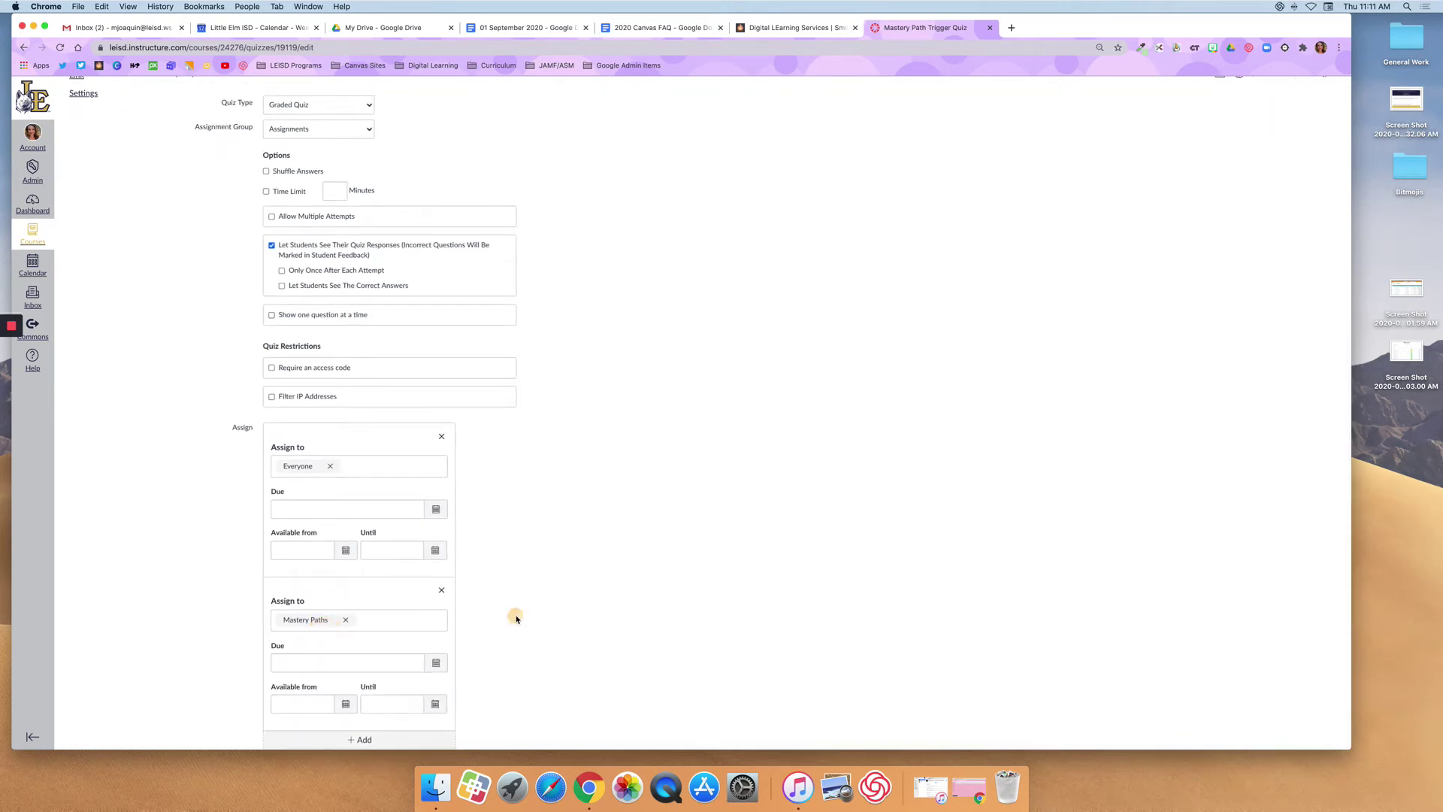
scroll(517, 618, down, 2)
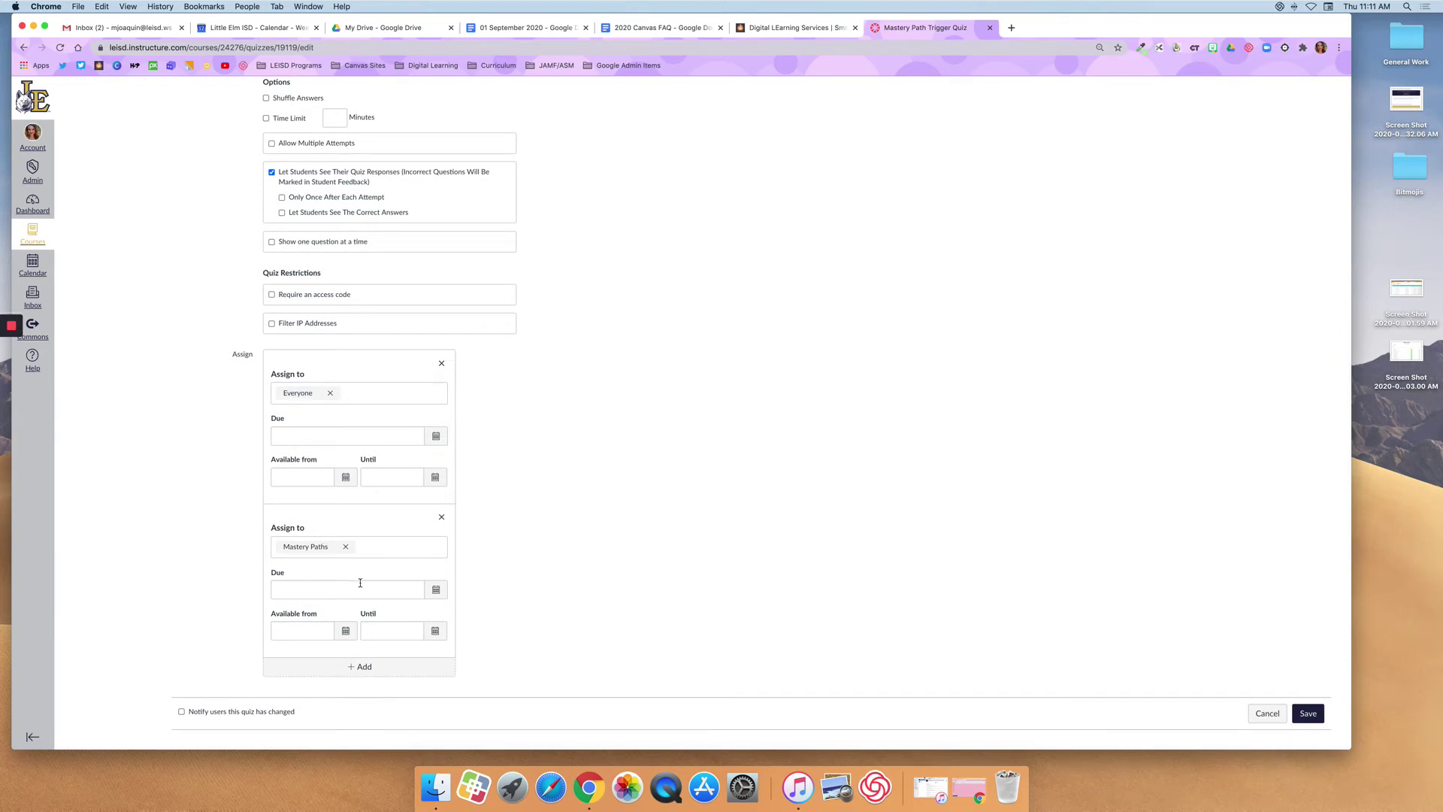
- Review the trigger quiz's question, and return to the quiz's assignment settings
scroll(360, 583, up, 10)
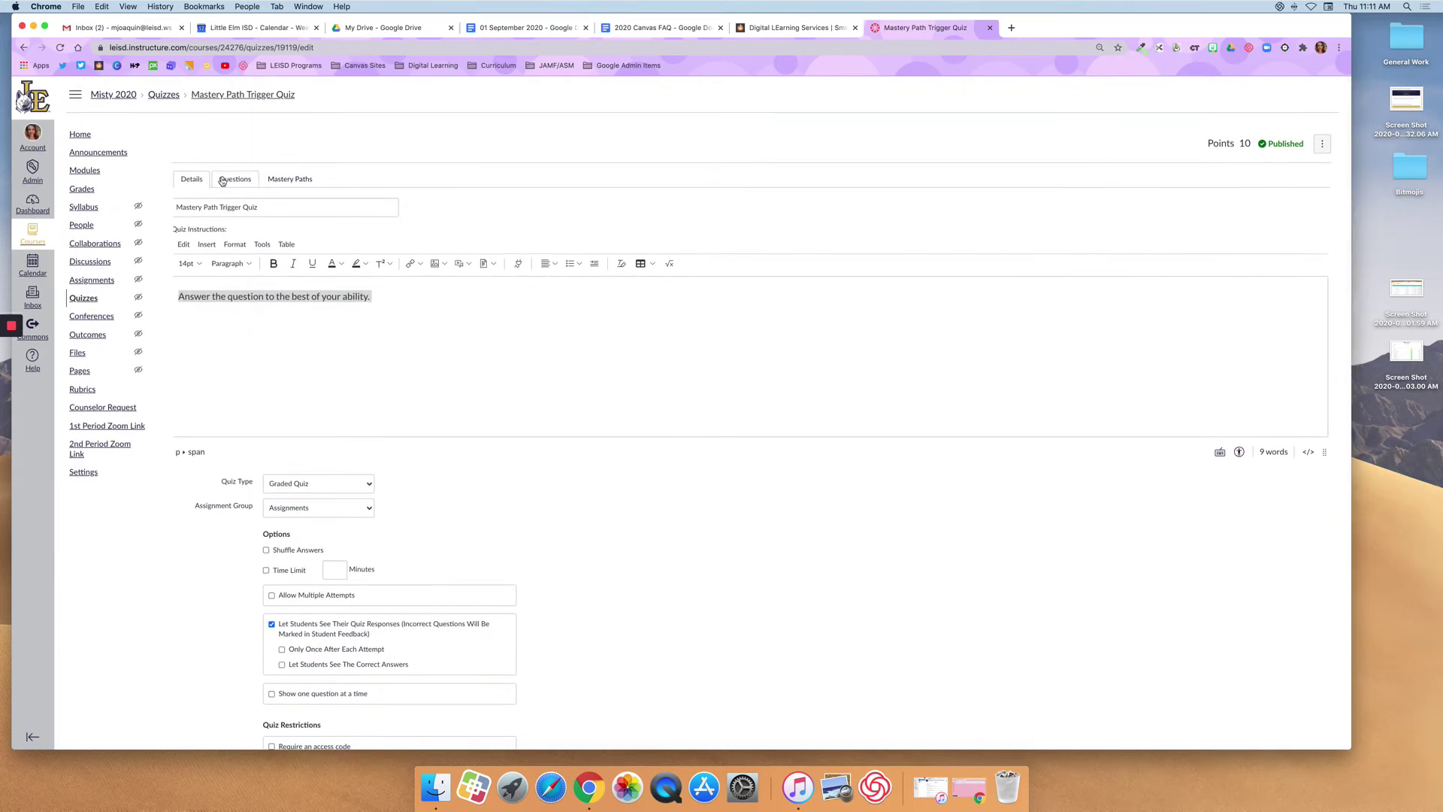
click(222, 182)
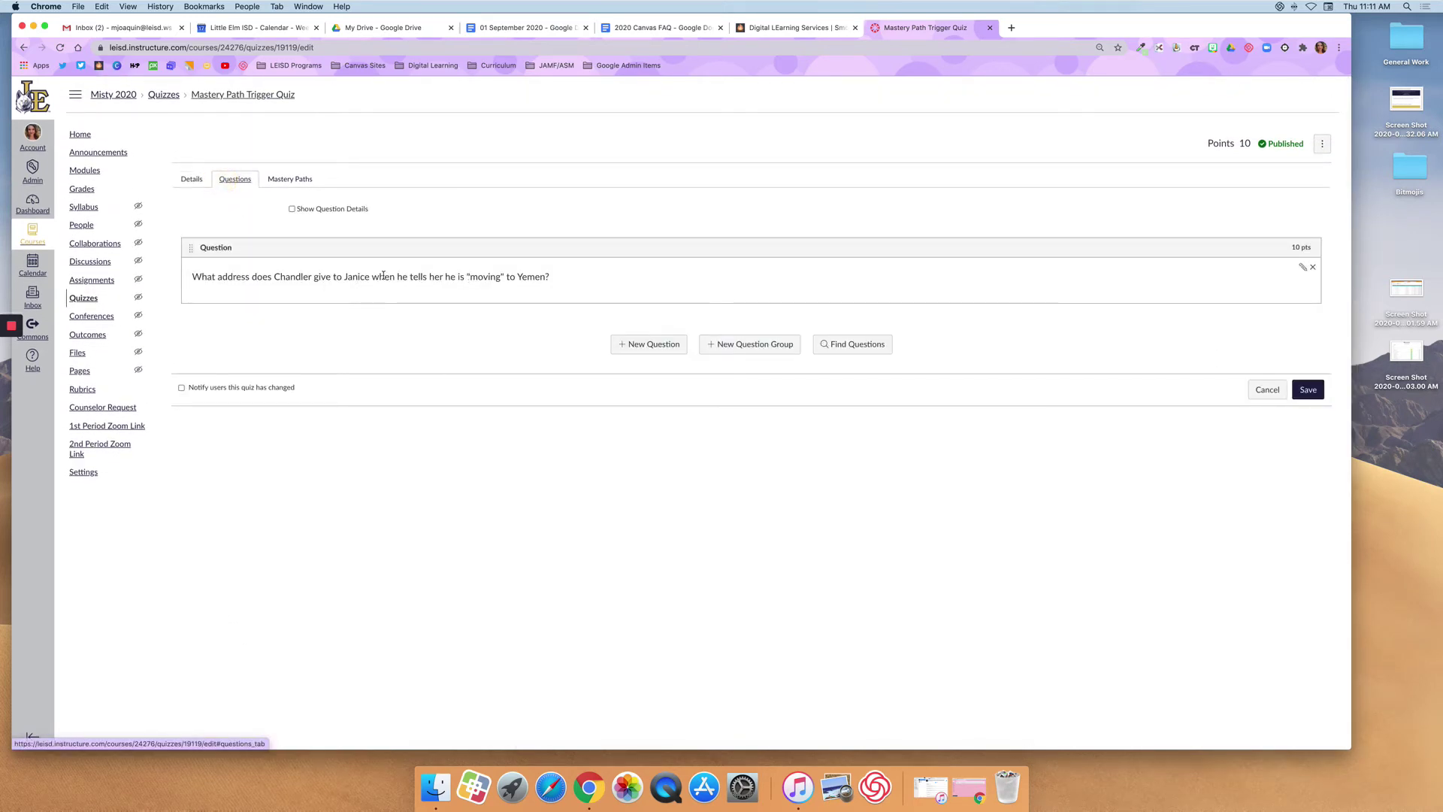
click(191, 179)
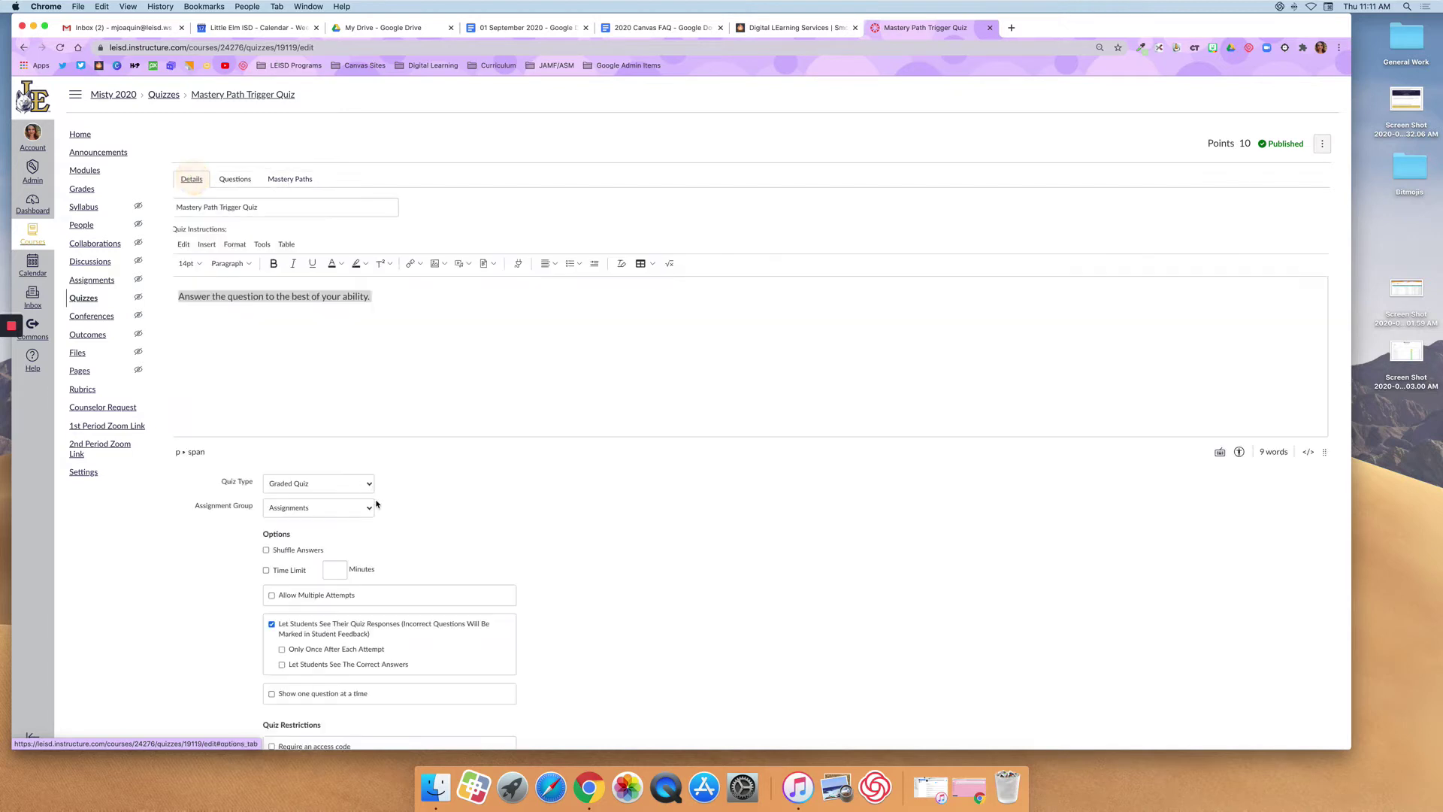
scroll(378, 504, down, 10)
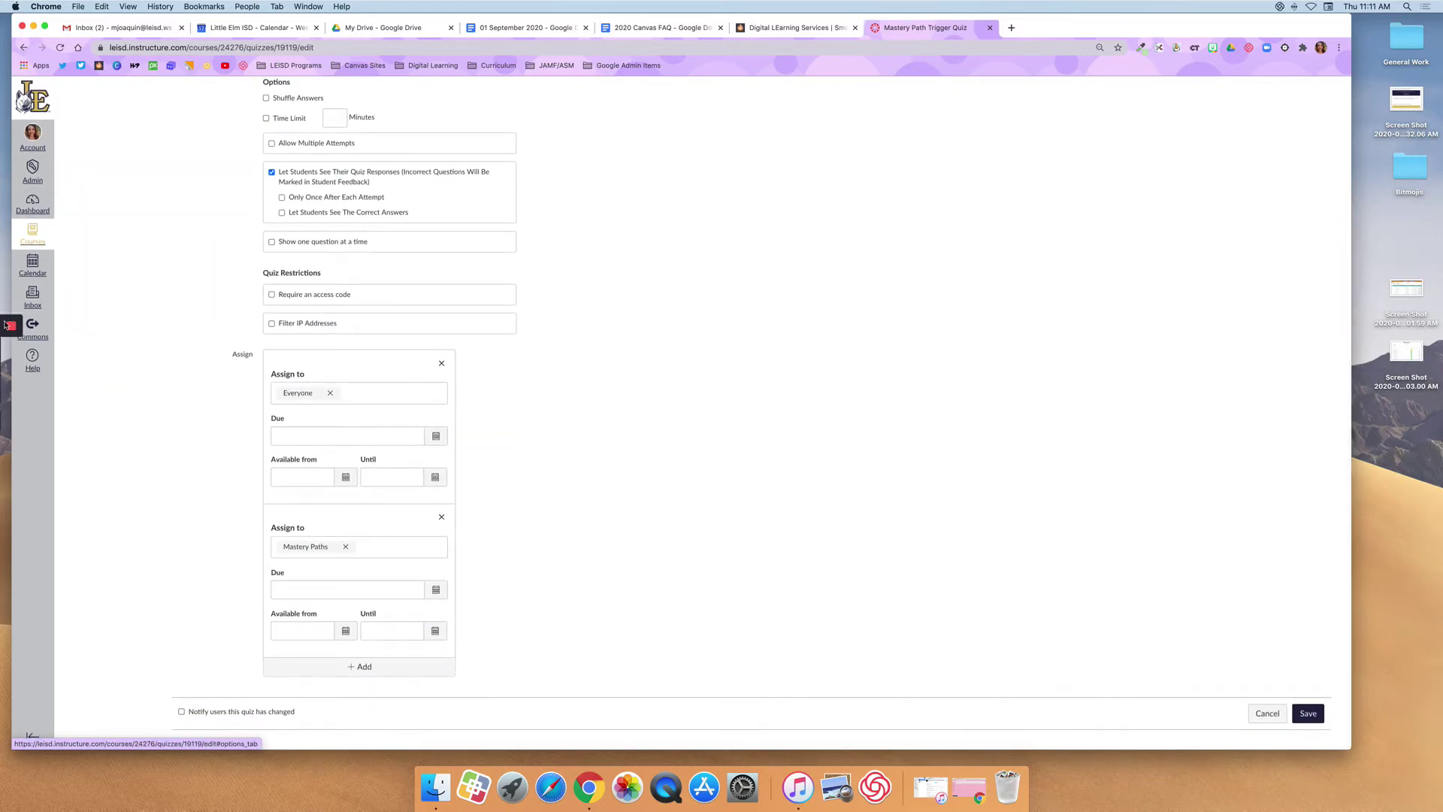
mouse_move(6, 325)
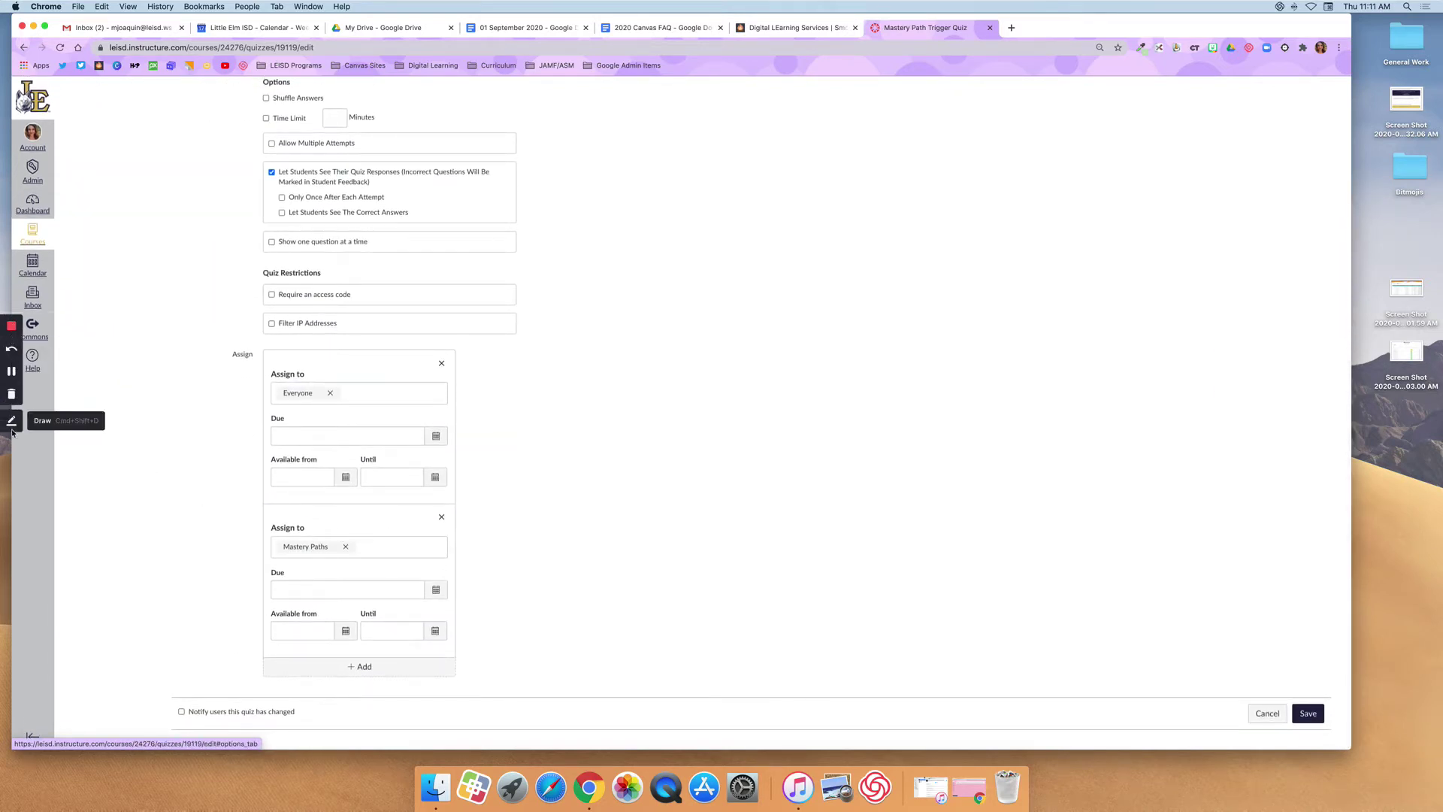
click(11, 423)
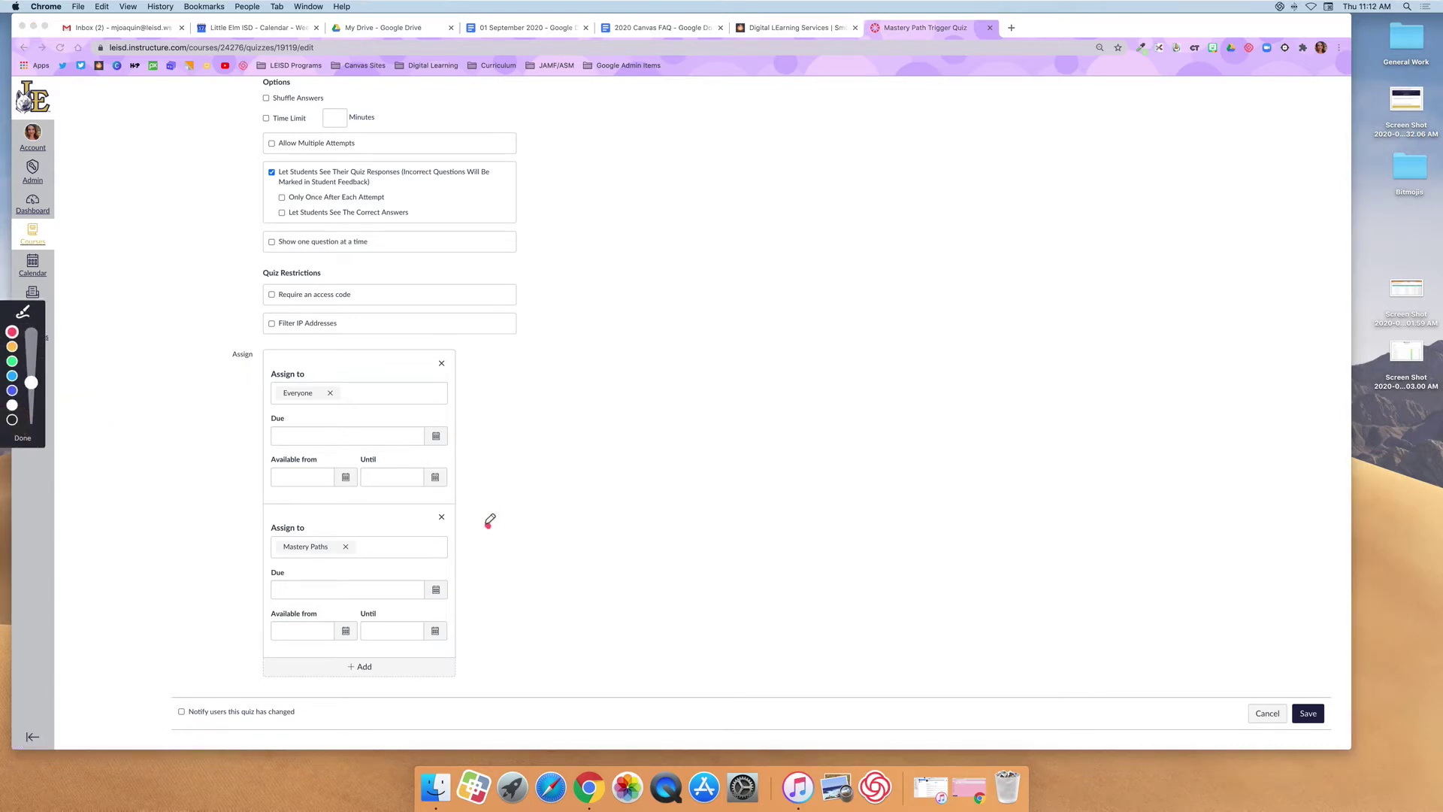
mouse_move(488, 524)
mouse_down()
mouse_move(216, 513)
mouse_move(488, 558)
mouse_move(377, 504)
mouse_move(210, 516)
mouse_up()
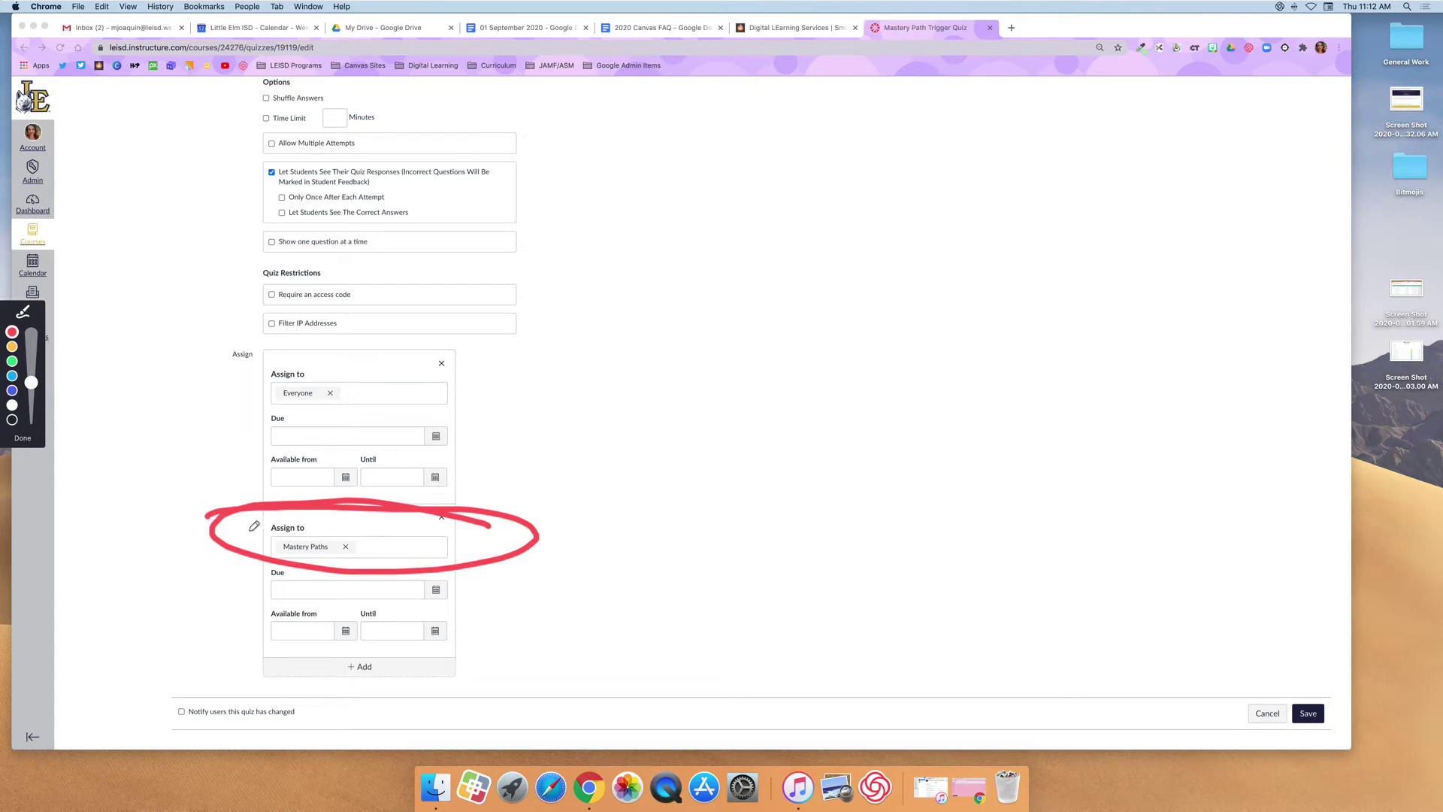
click(23, 437)
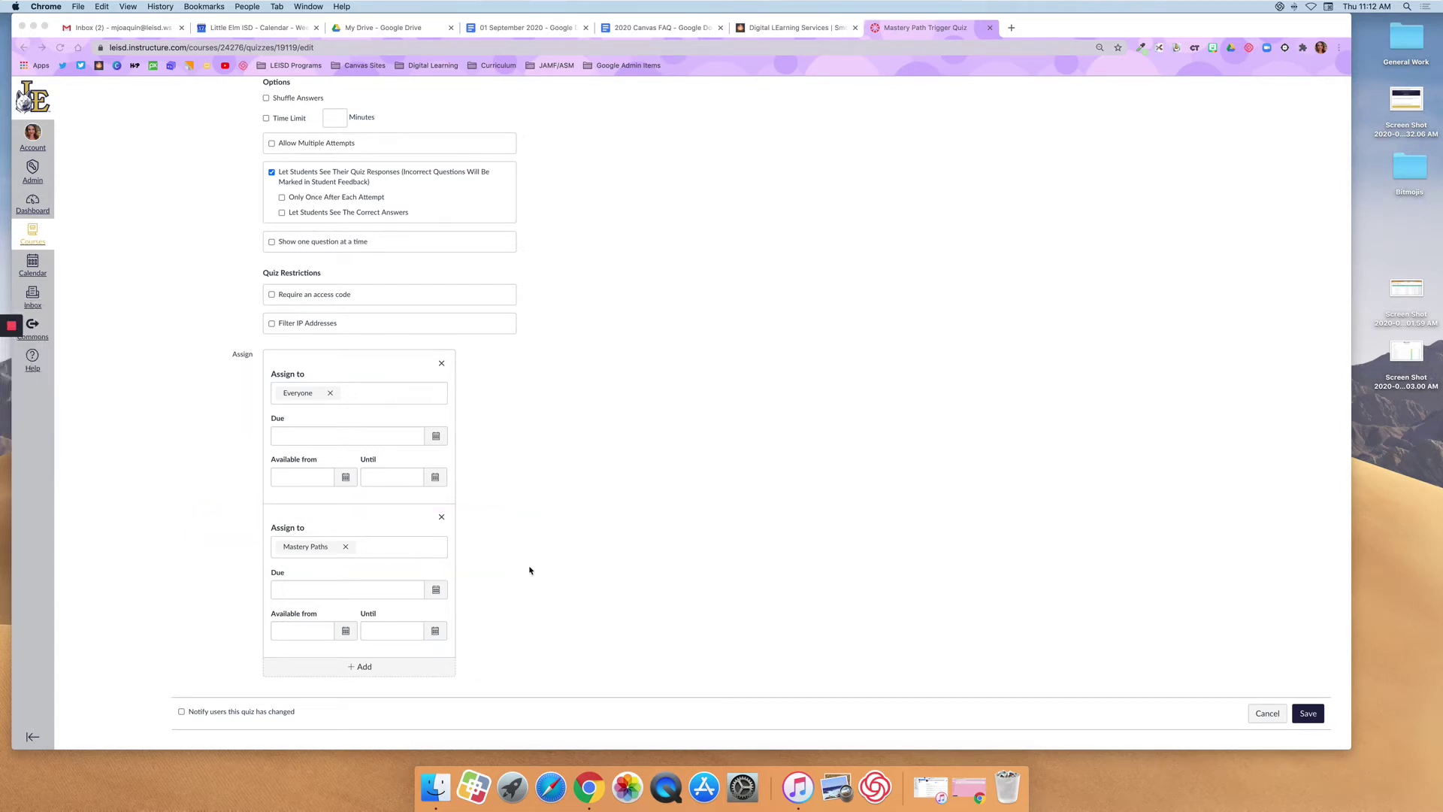
- Remove the quiz's Mastery Paths assignment block and add it again below the Everyone block
click(441, 519)
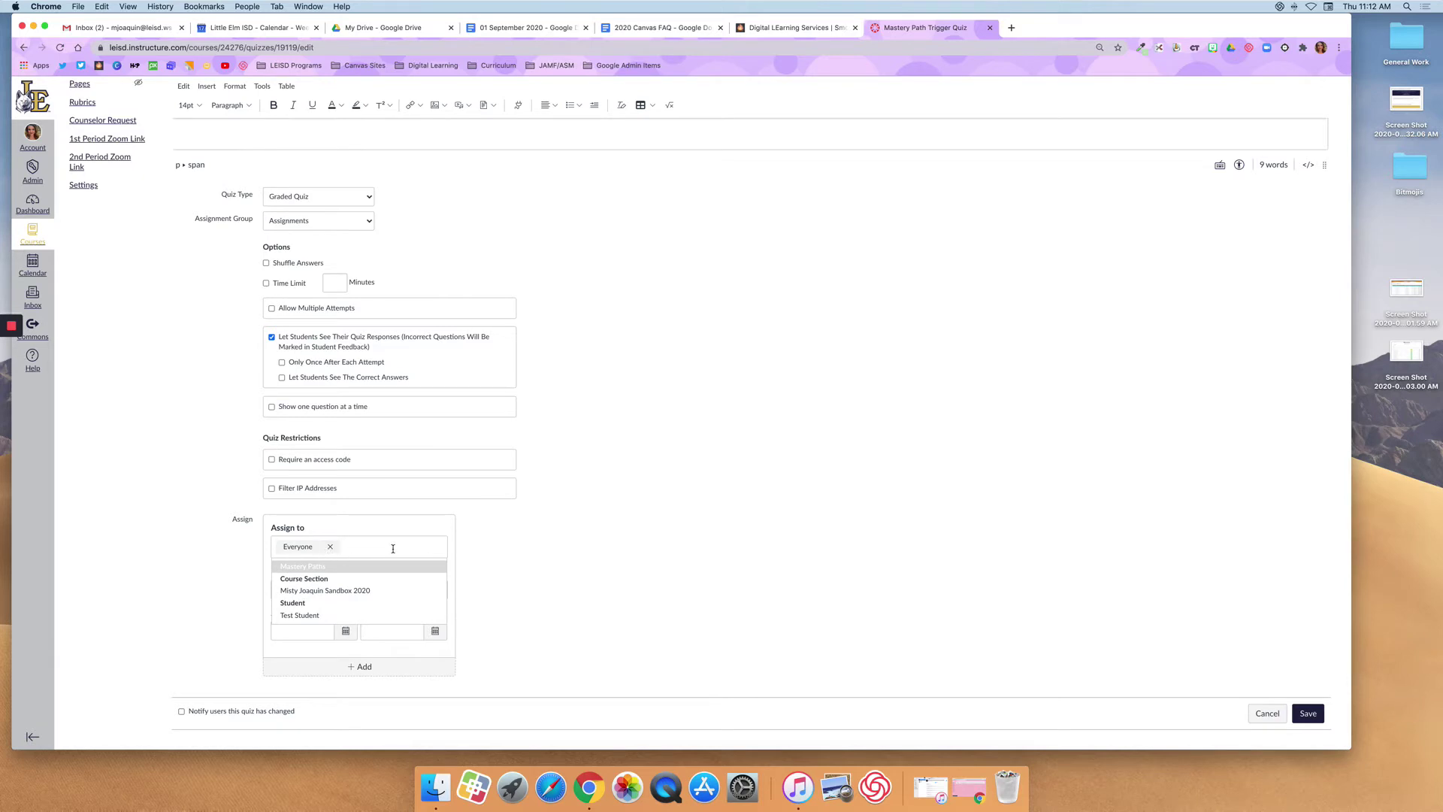
click(359, 666)
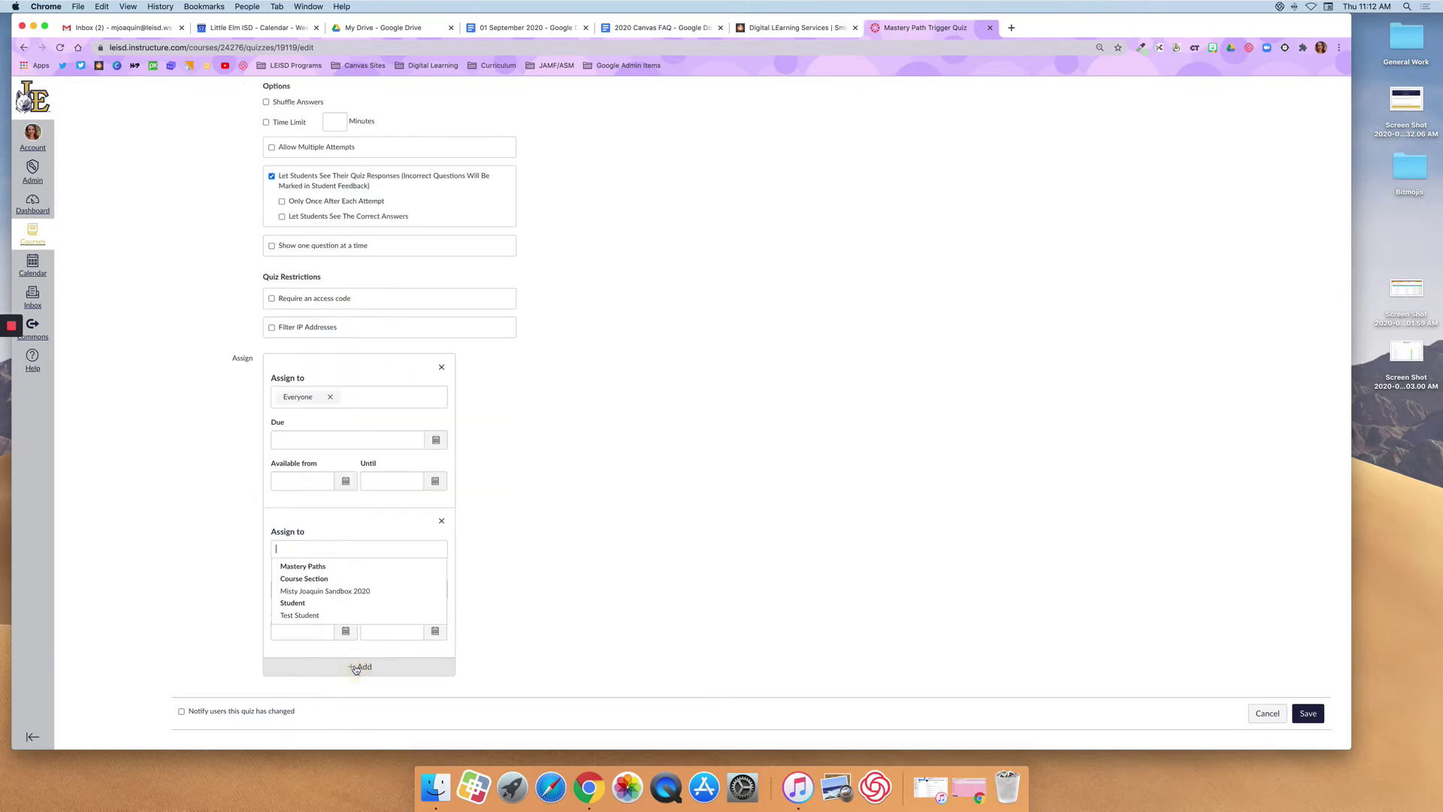
click(309, 568)
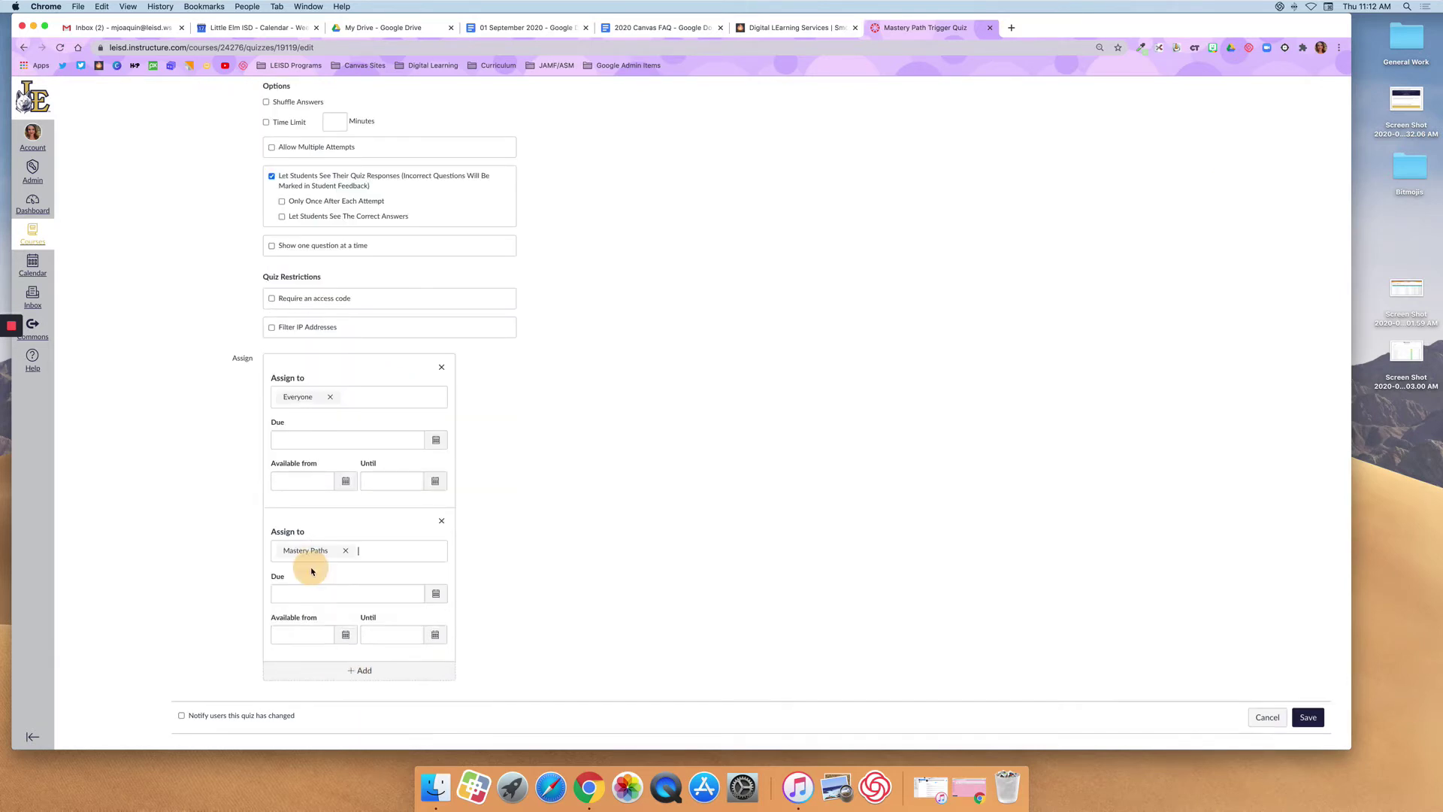
click(579, 626)
- Add the Congratulations! page to the 10 pts to 7 pts range of the trigger quiz's mastery paths
scroll(580, 624, up, 10)
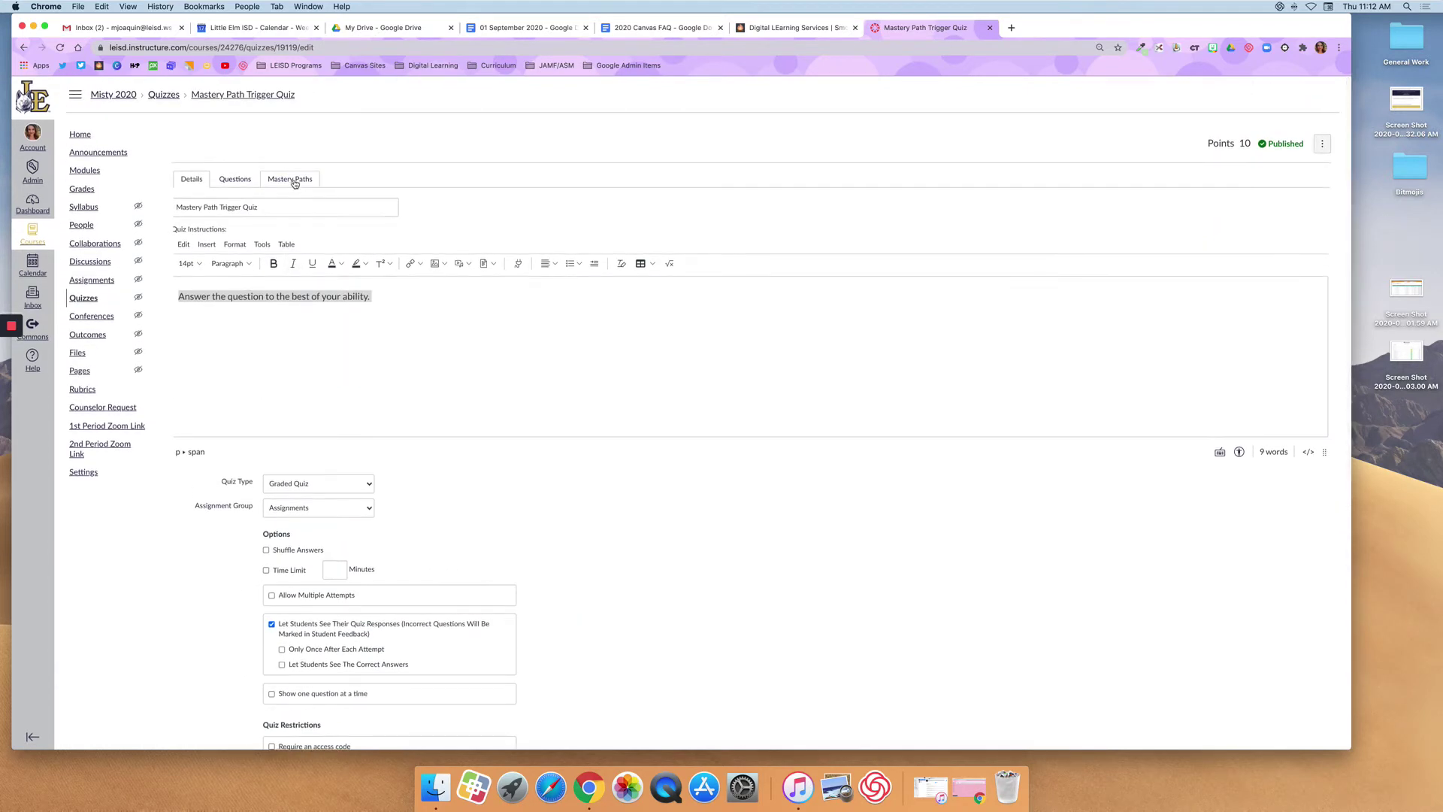
click(279, 178)
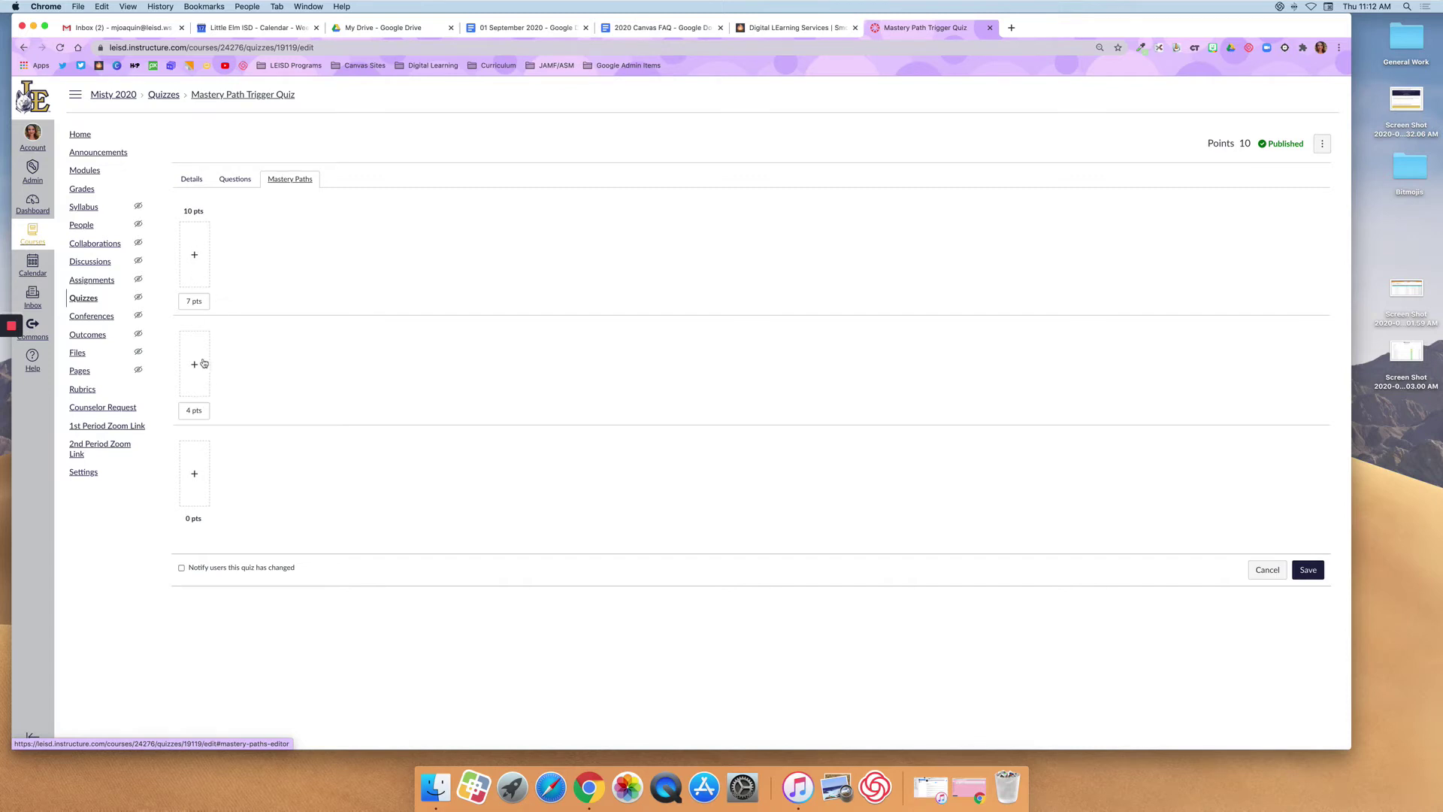
click(195, 257)
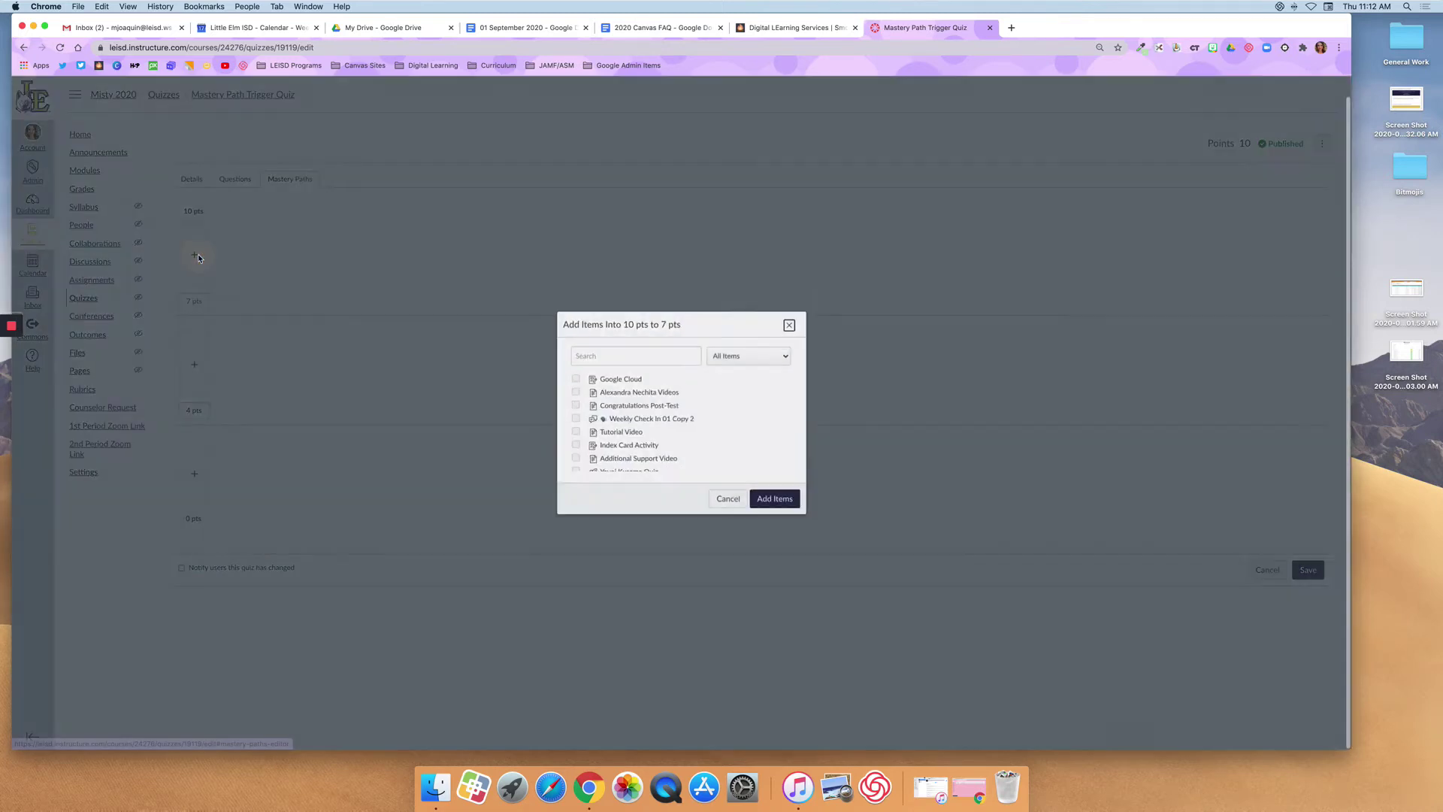
scroll(608, 421, down, 8)
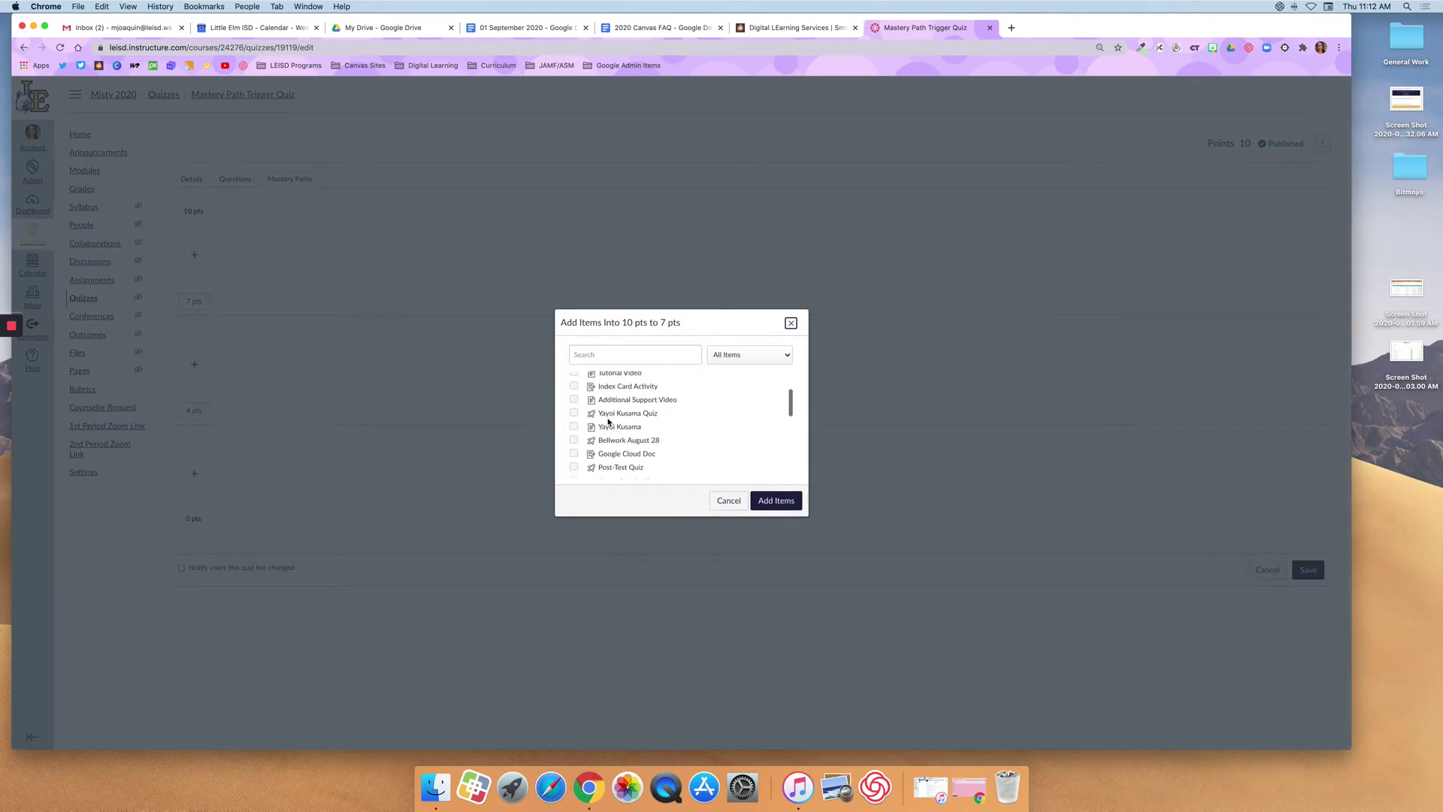
click(575, 406)
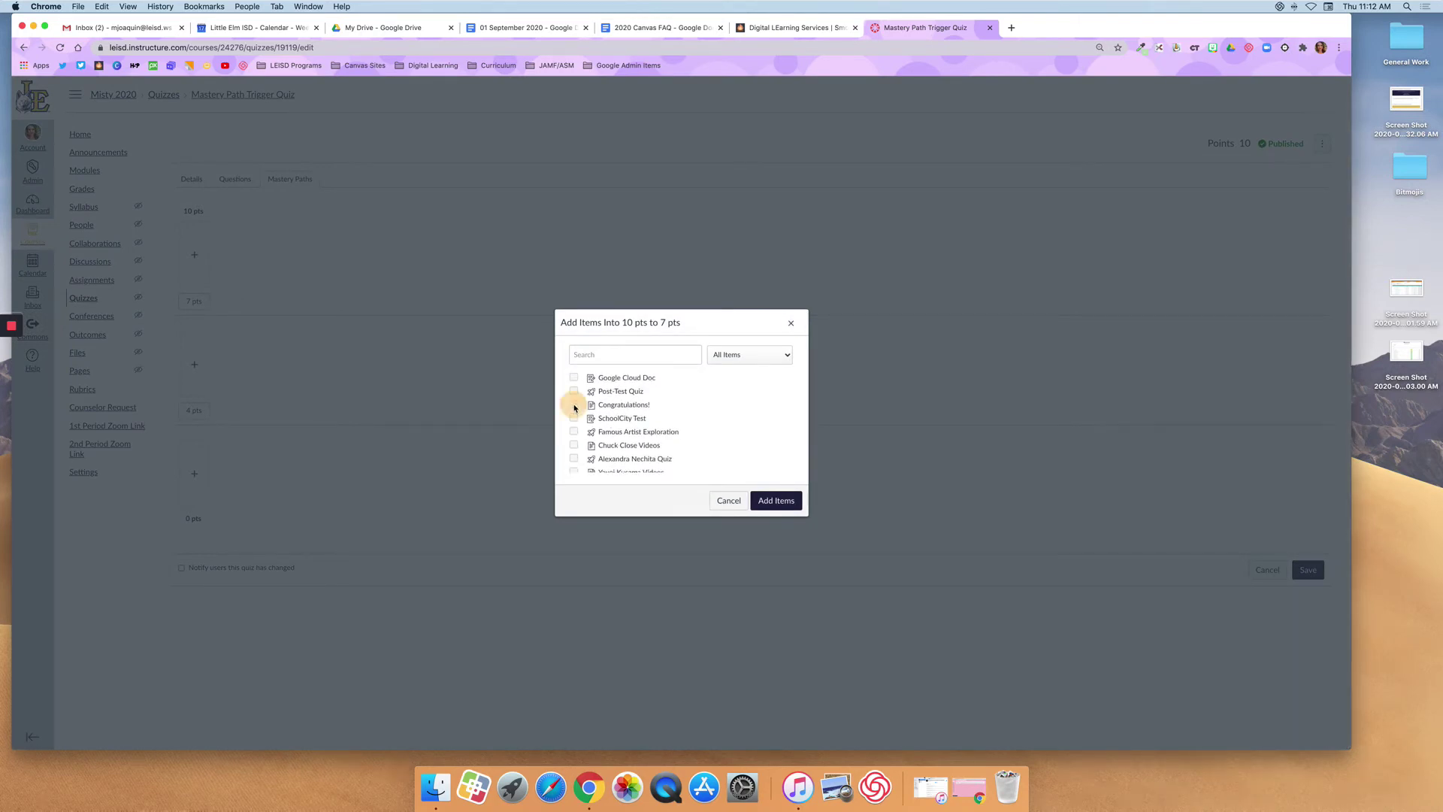
click(785, 505)
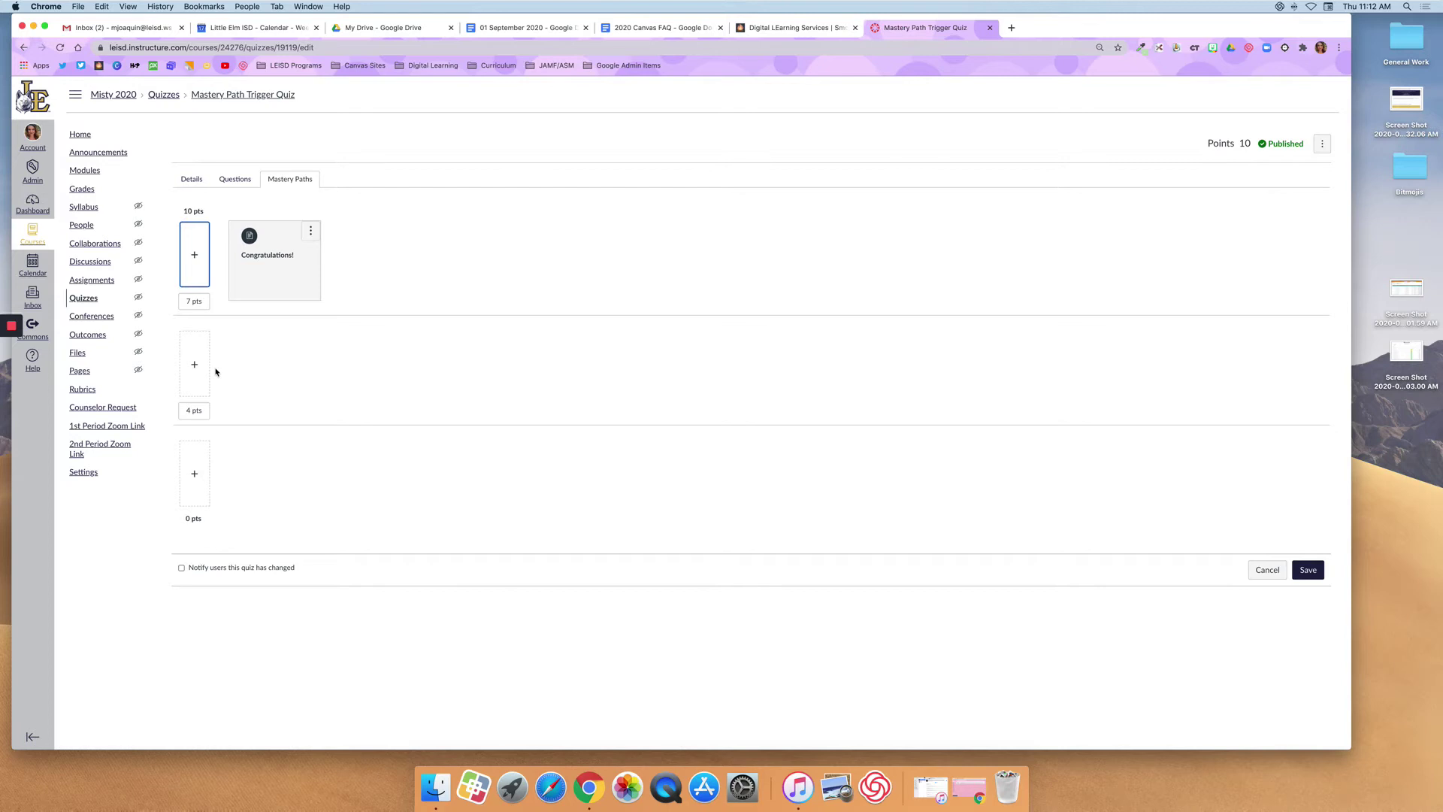
- Add the Additional Support Video page to the trigger quiz's 4 pts to 0 pts range
click(196, 470)
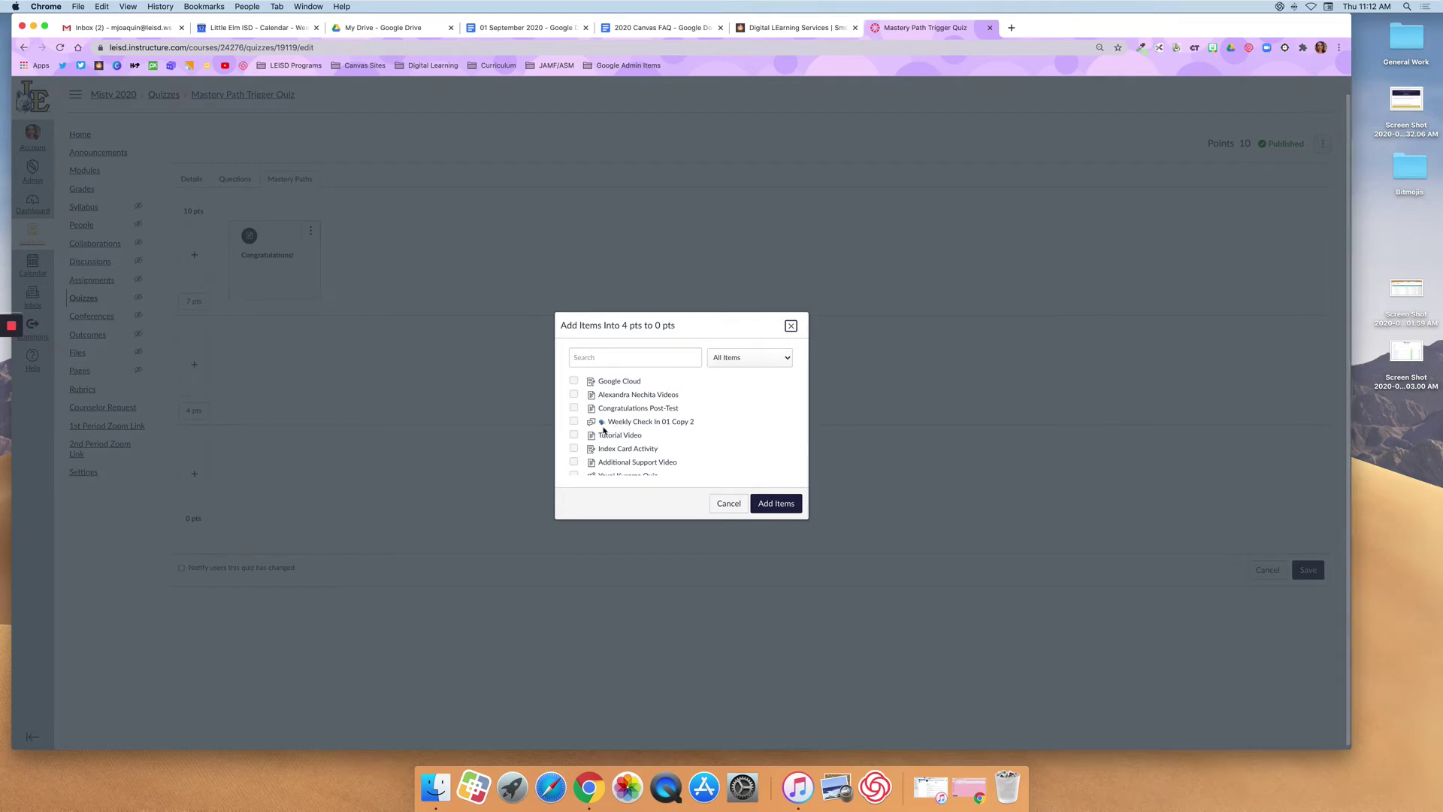
scroll(594, 436, down, 3)
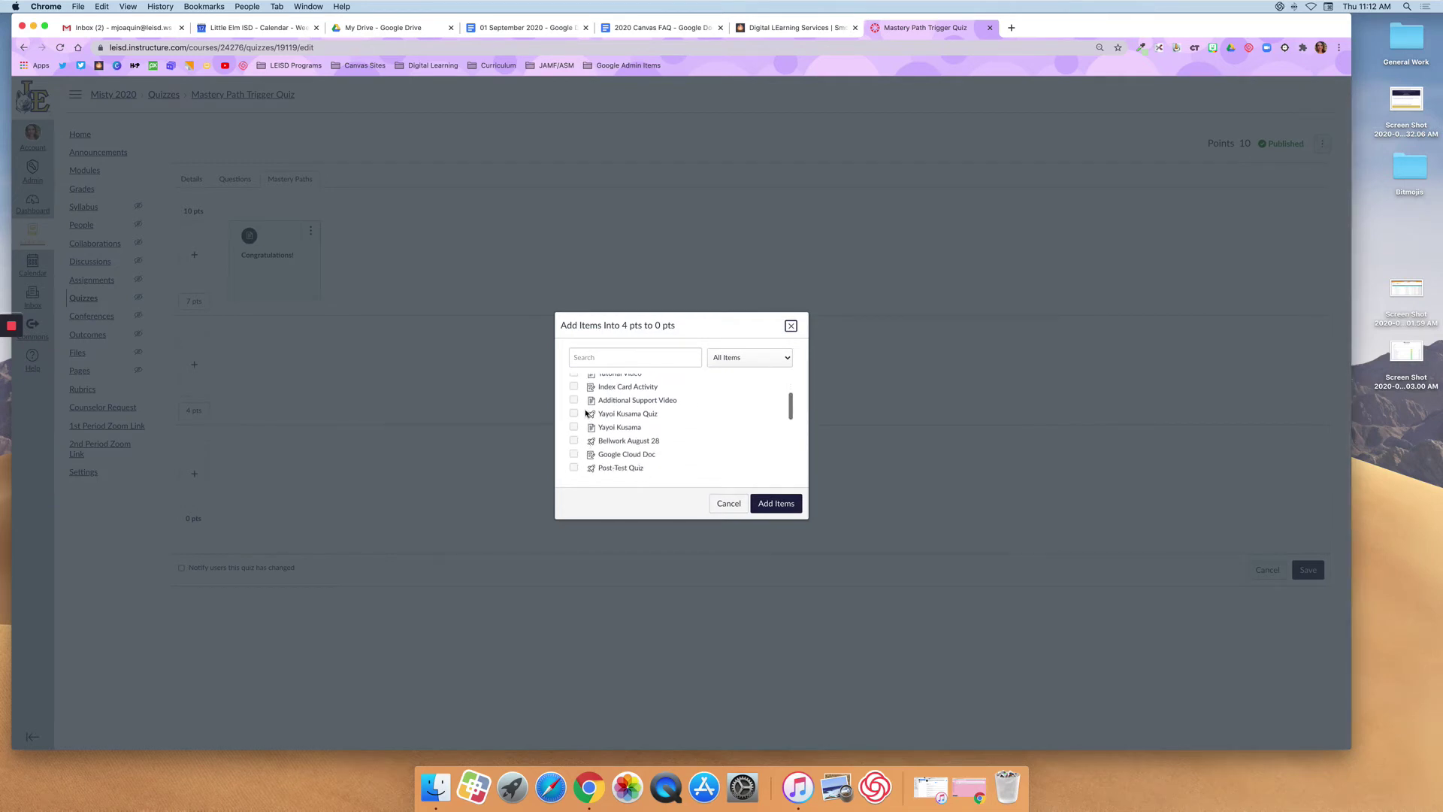
click(574, 405)
click(774, 501)
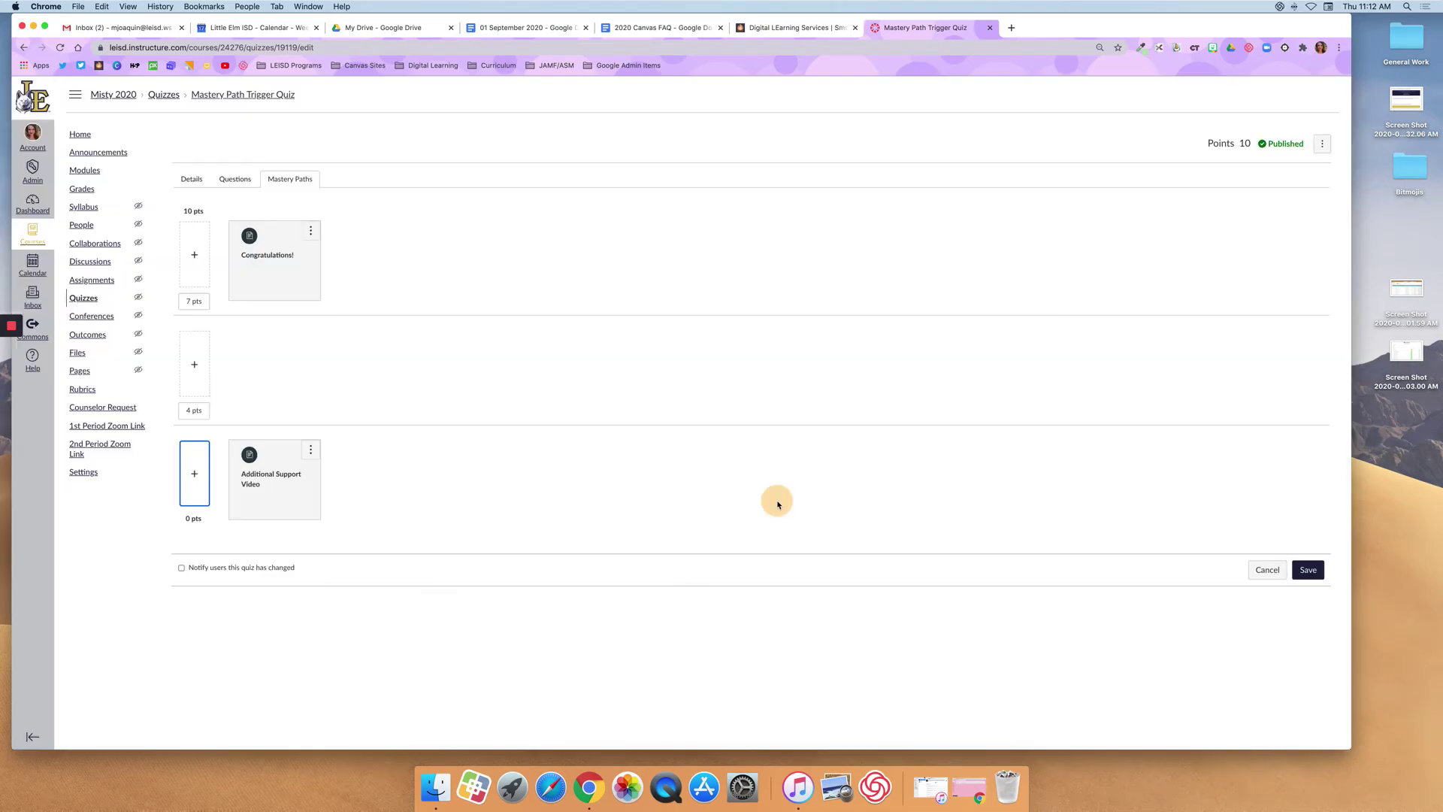
- Add the Post-Test Quiz alongside the support video in the 4 pts to 0 pts range, and save the trigger quiz
click(189, 472)
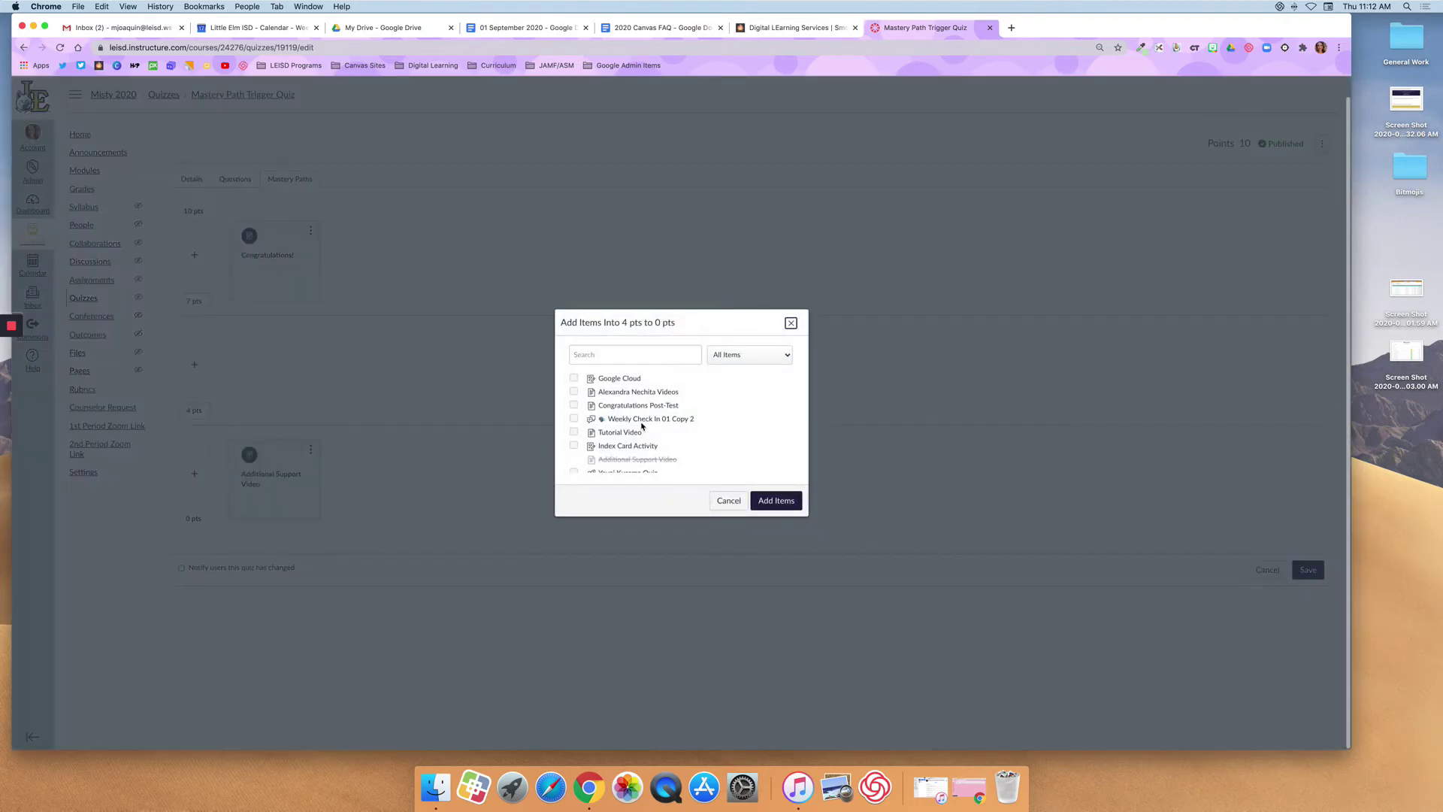
scroll(575, 416, down, 5)
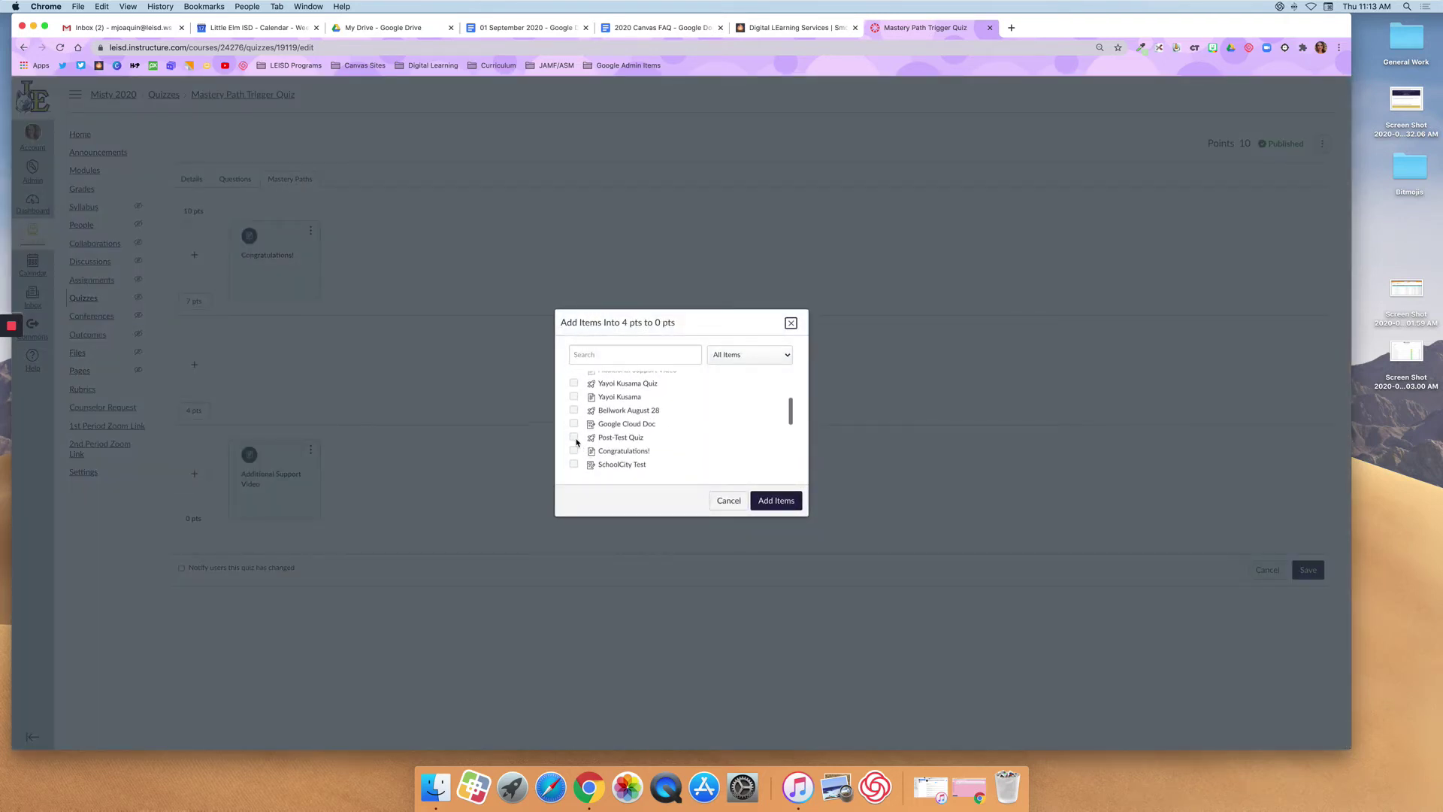
click(574, 438)
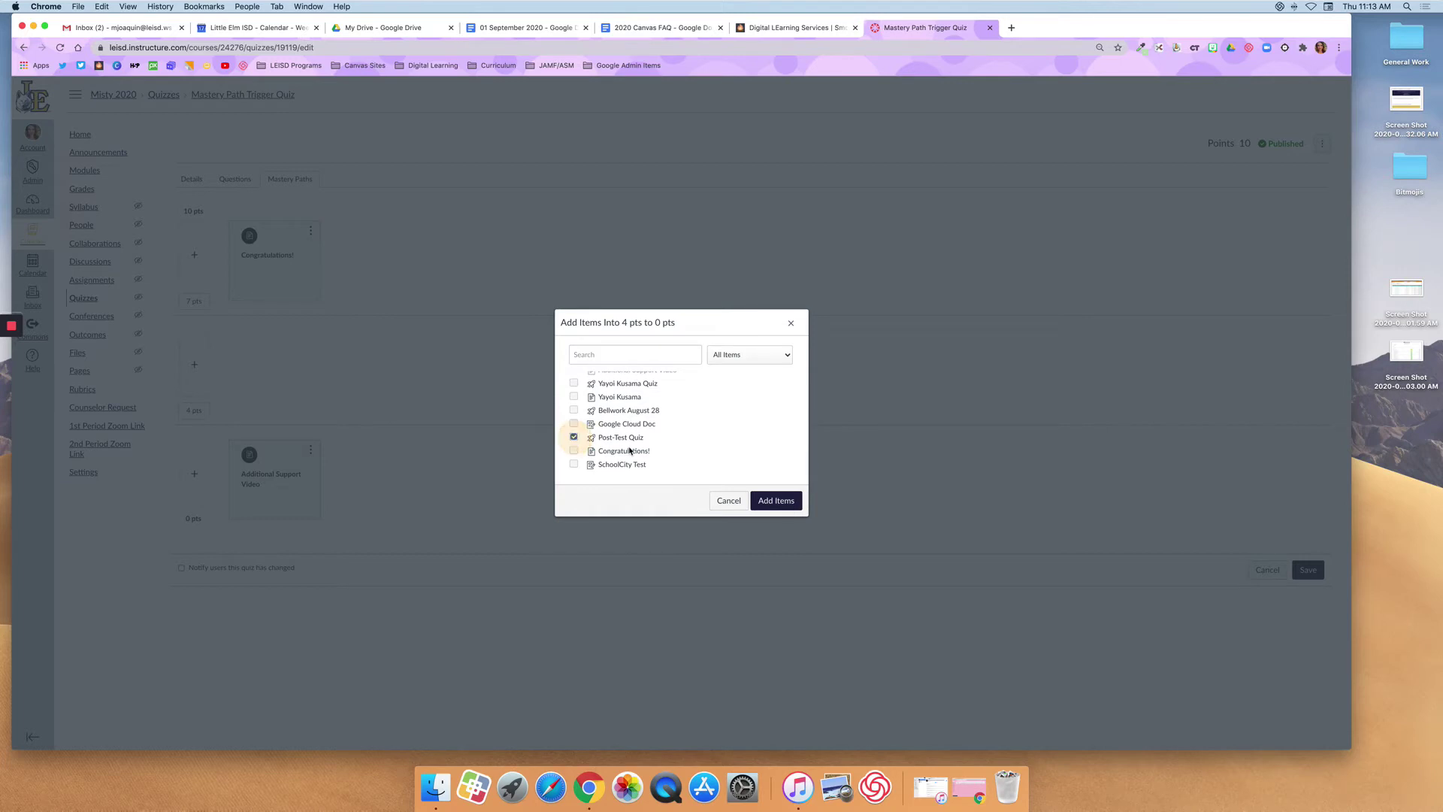
click(774, 500)
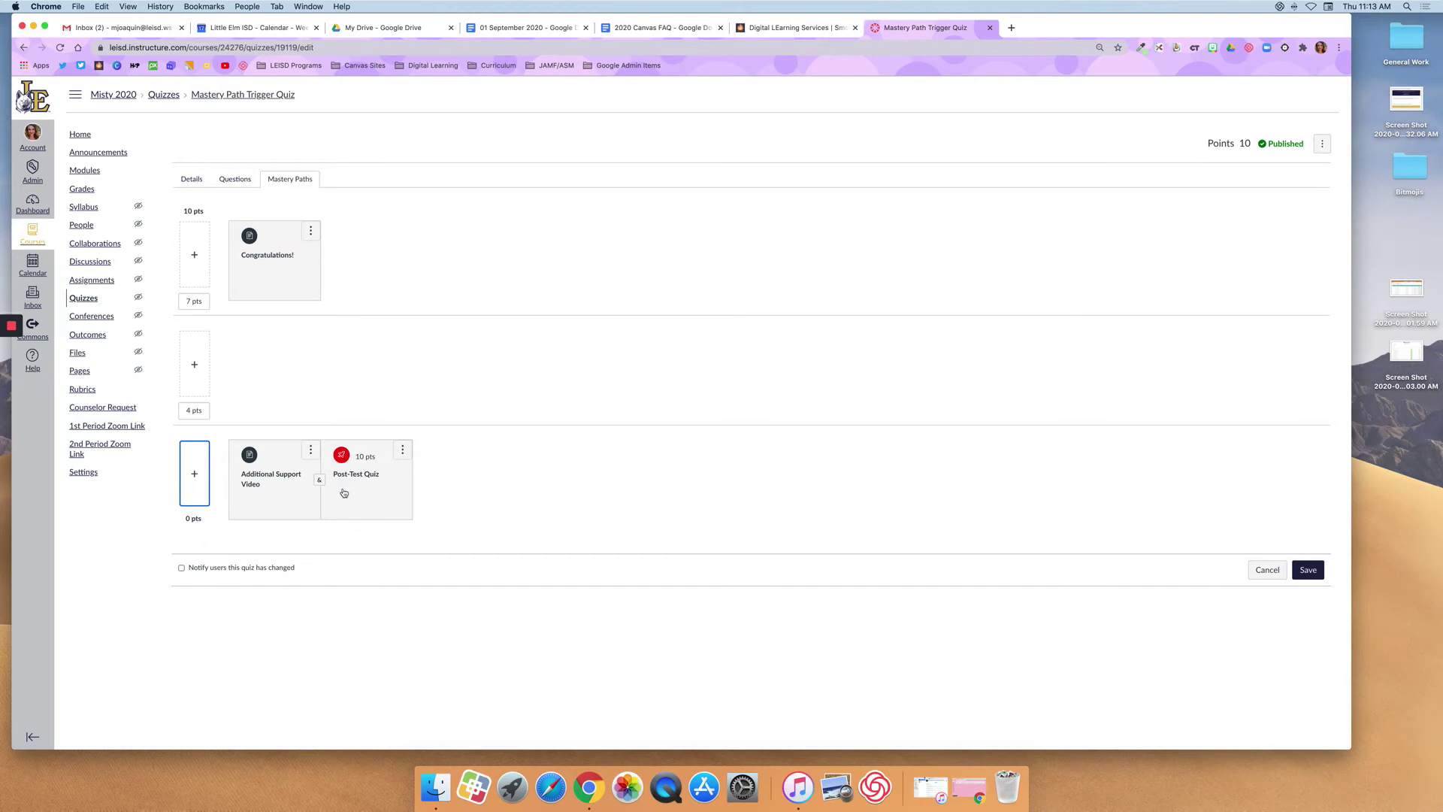
click(1319, 574)
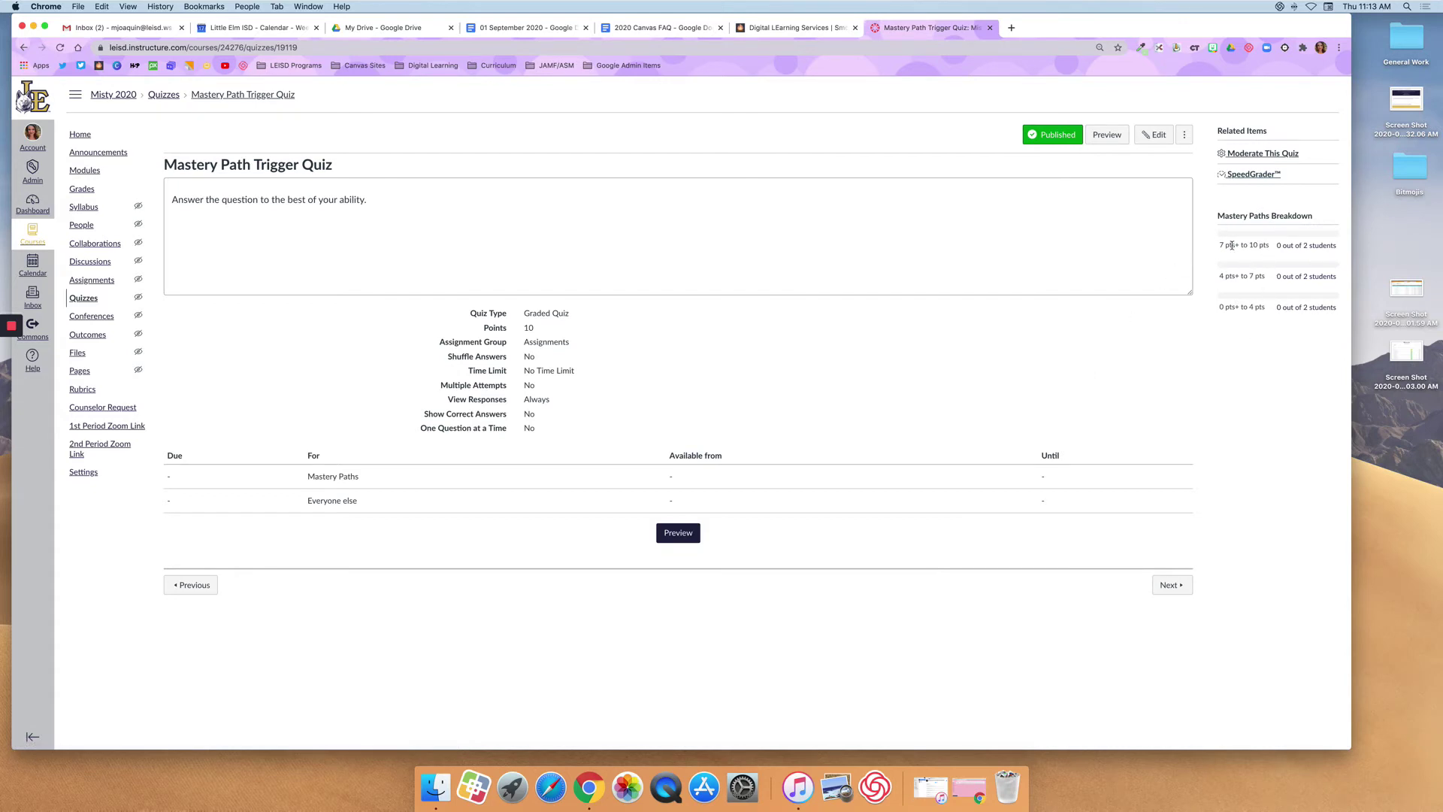
- Open the Score Based Mastery Path module's Post-Test Quiz for editing and change its assignee from Everyone to Mastery Paths
click(85, 171)
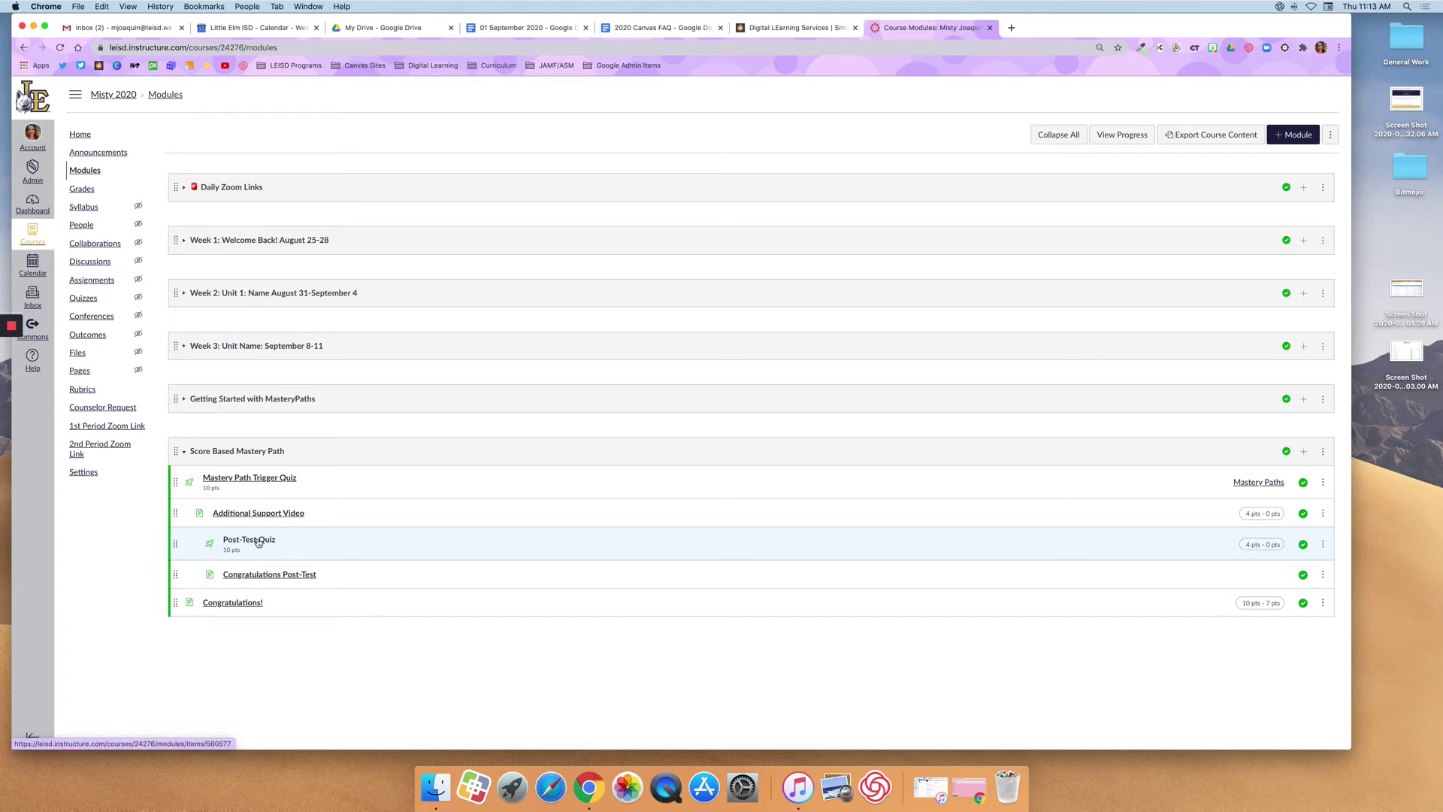
click(257, 541)
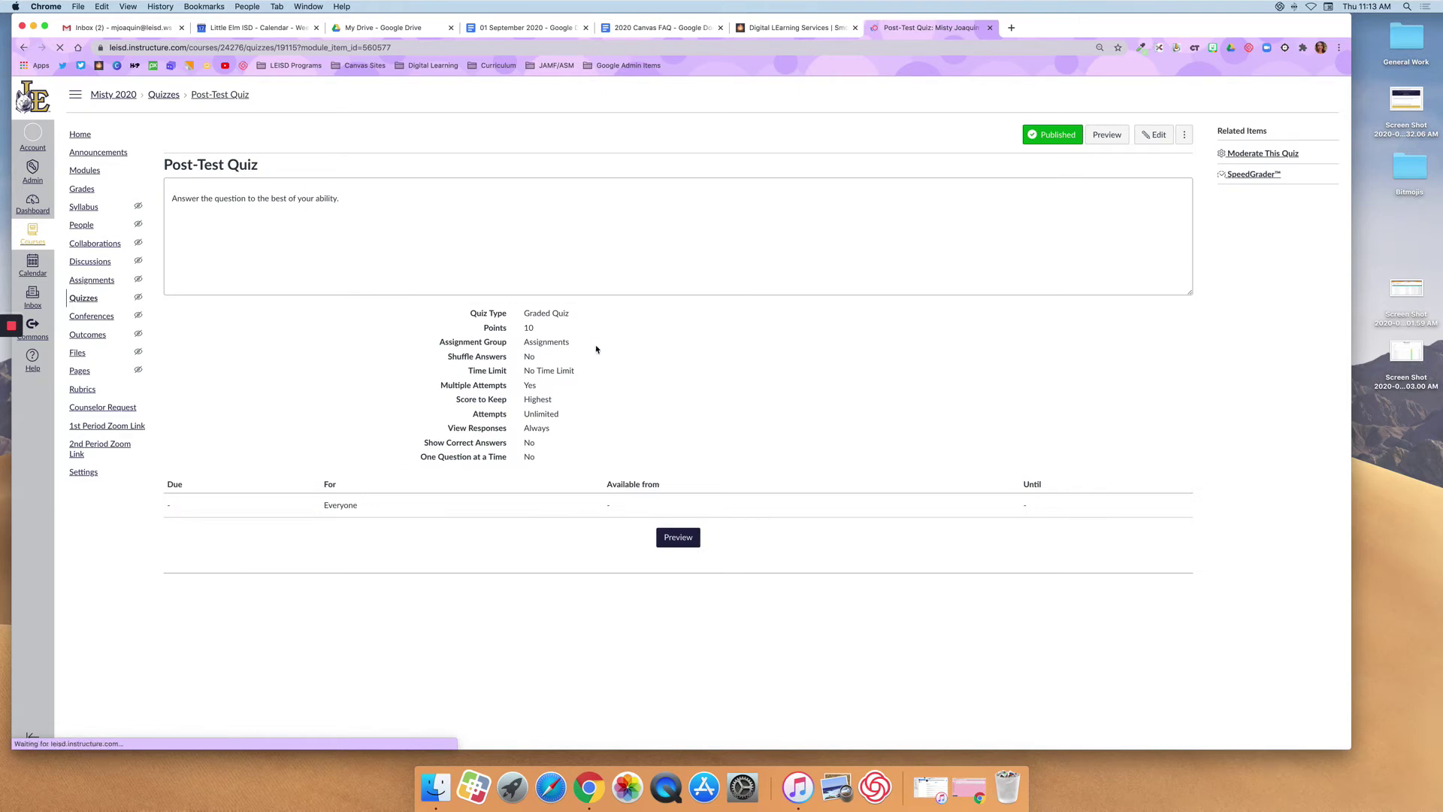
click(1153, 134)
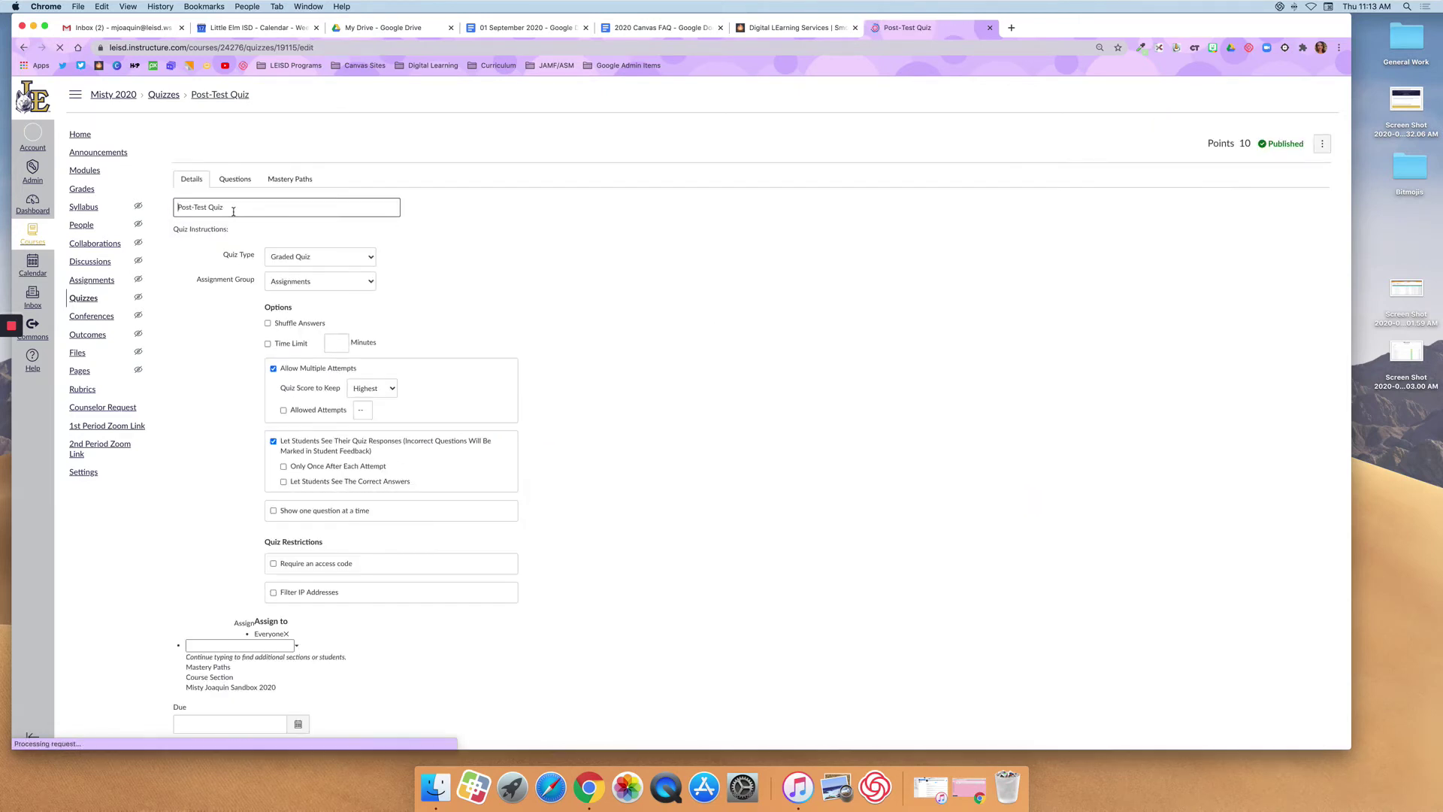
scroll(260, 383, down, 5)
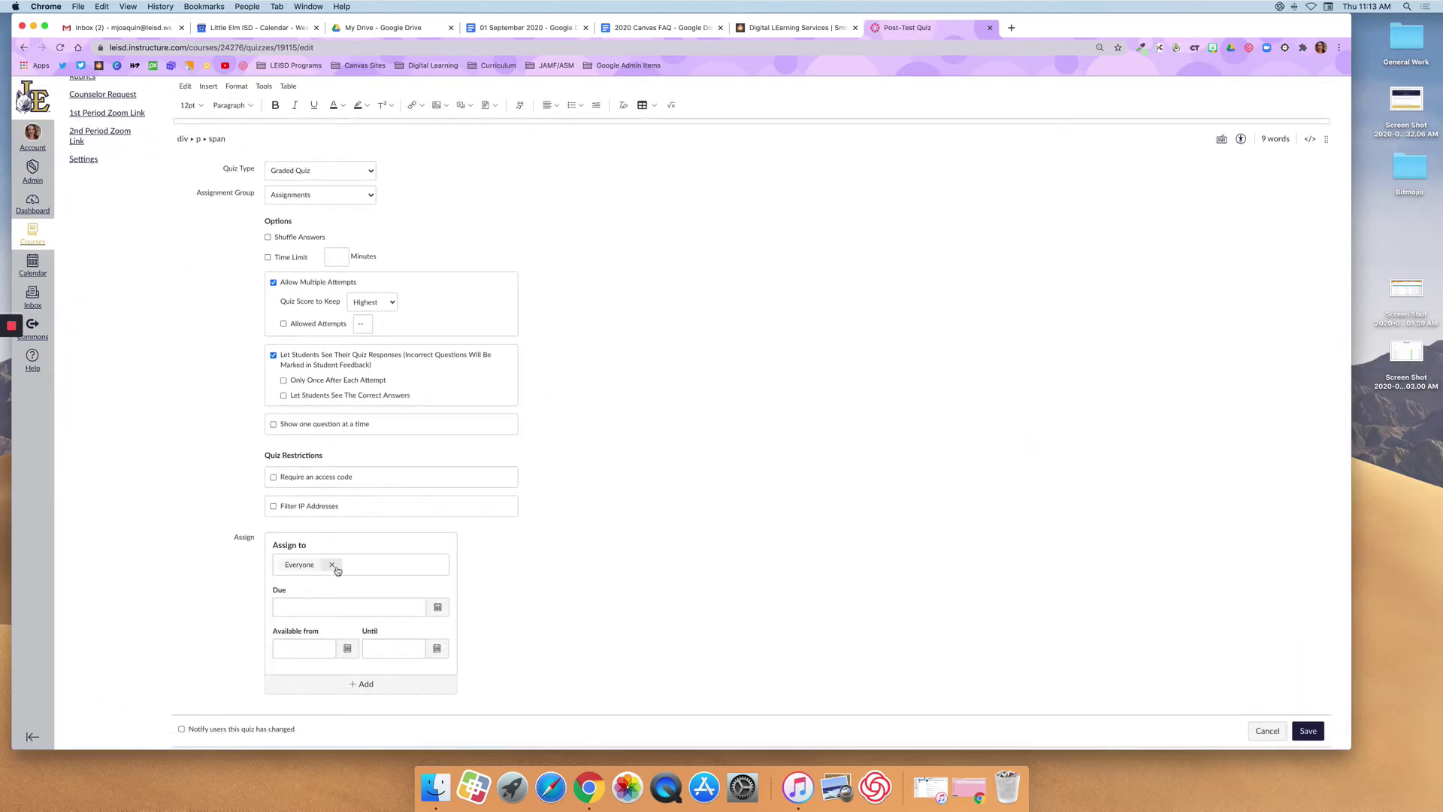
click(333, 564)
click(319, 581)
- Add the Congratulations Post-Test page to the Post-Test Quiz's 10 pts to 7 pts range, filtering items by Pages, and save the quiz
scroll(579, 589, up, 5)
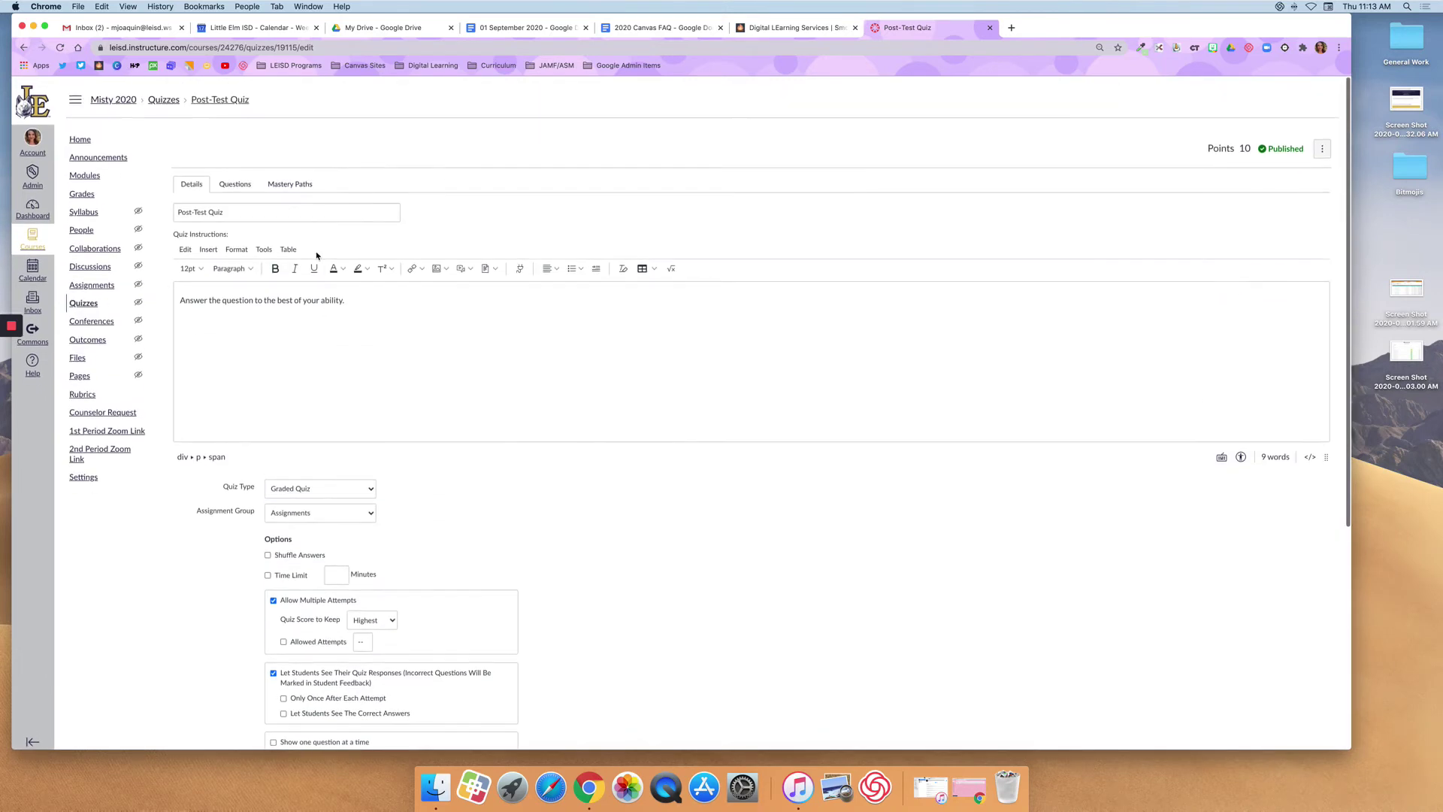
click(286, 184)
click(197, 254)
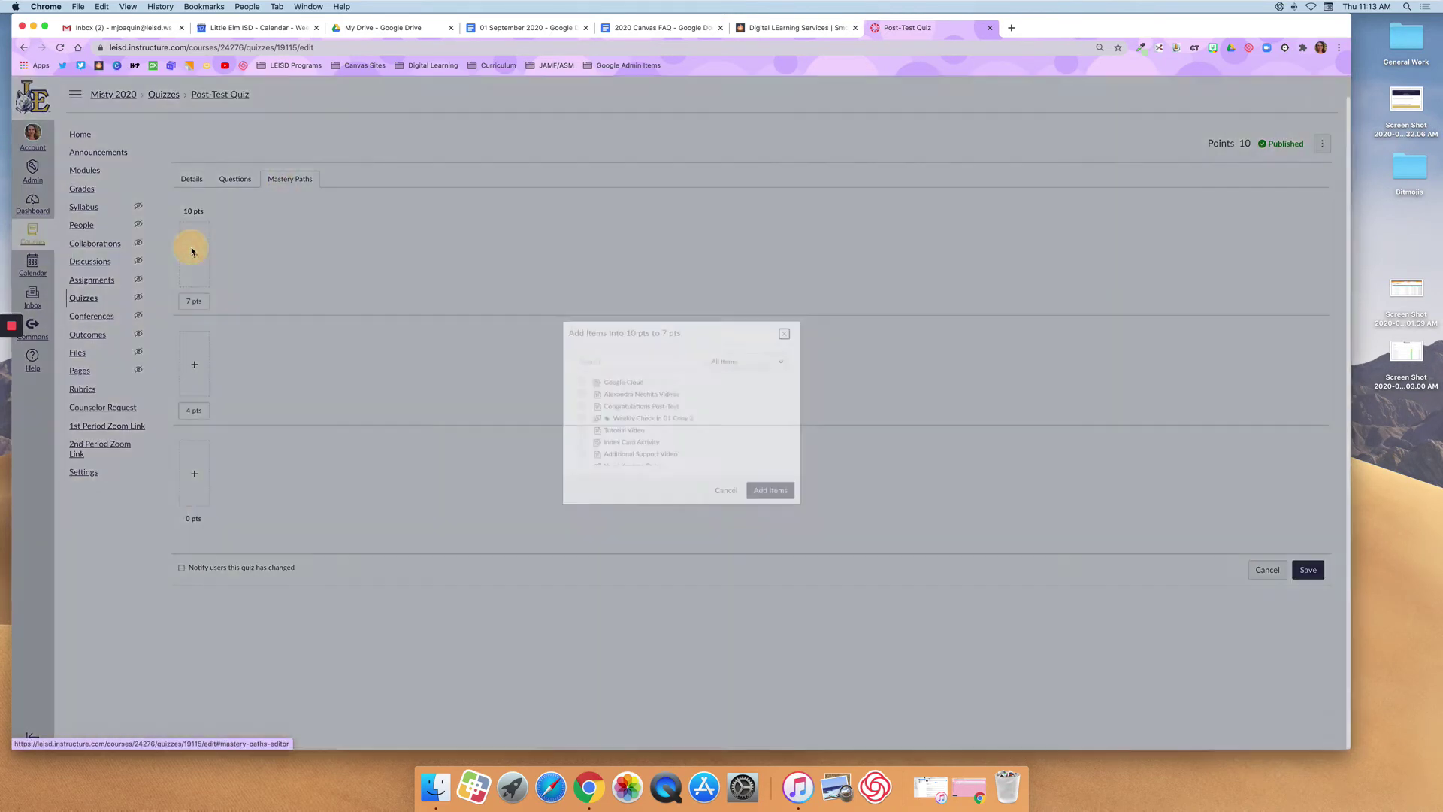
scroll(628, 421, down, 2)
scroll(628, 421, down, 5)
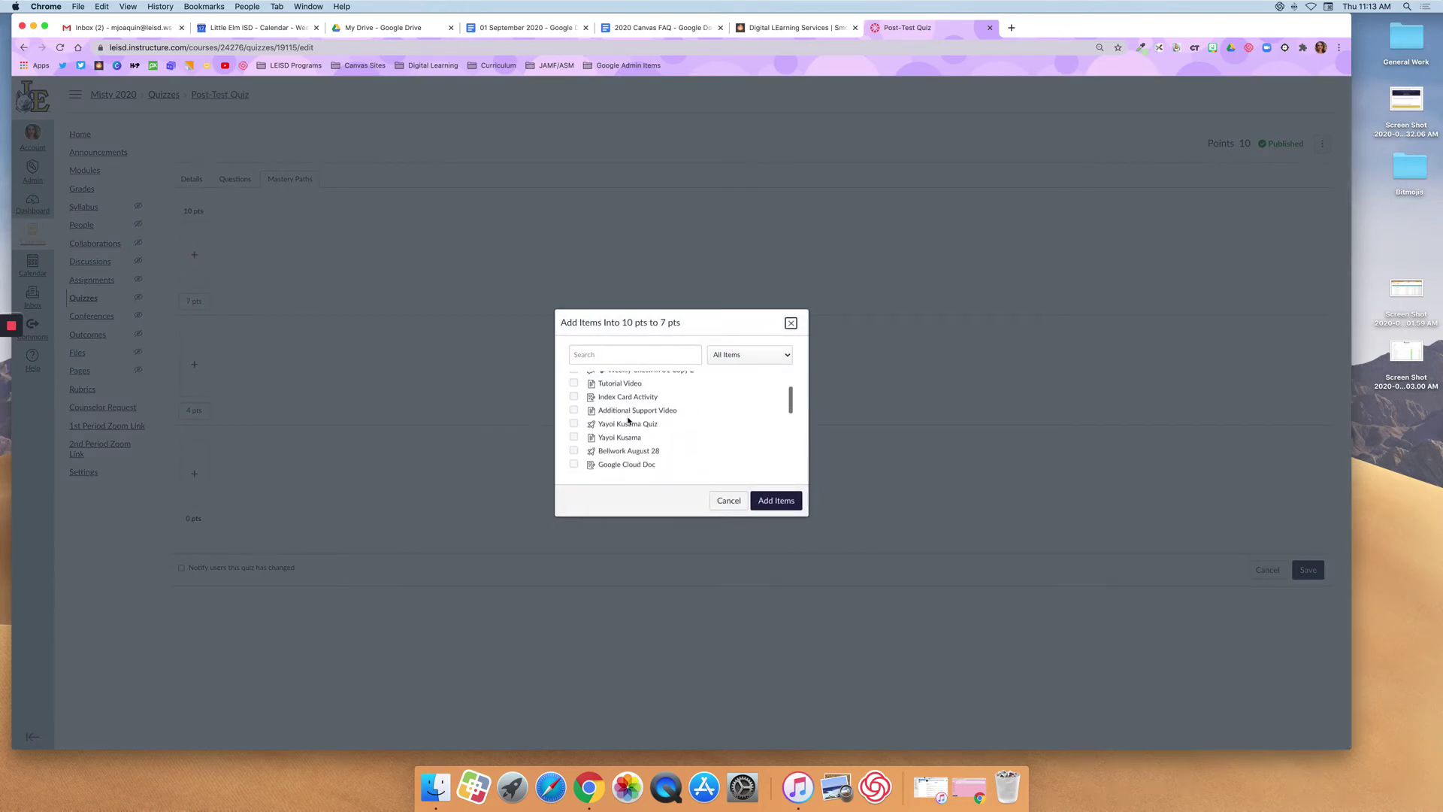
scroll(629, 421, down, 5)
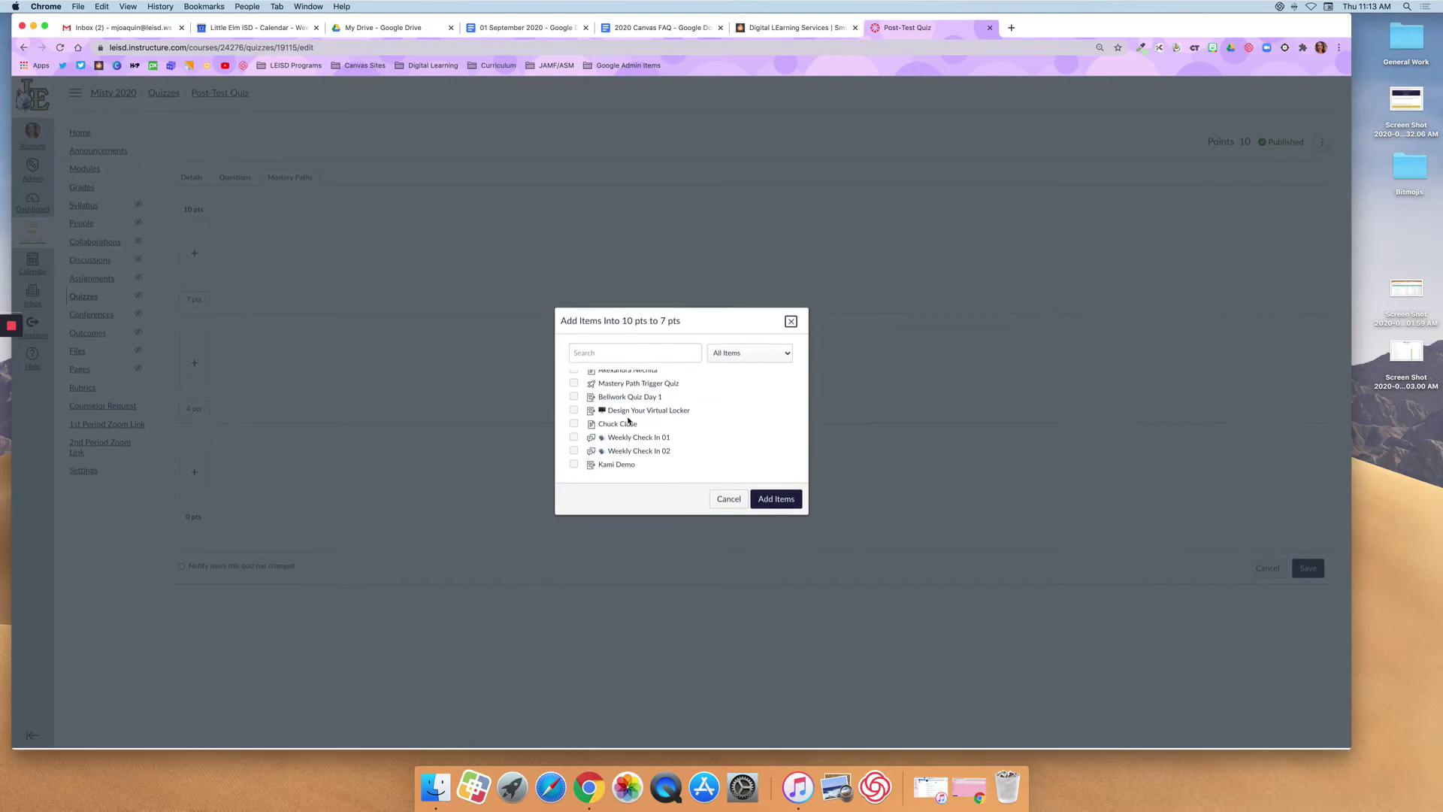
click(728, 355)
click(732, 394)
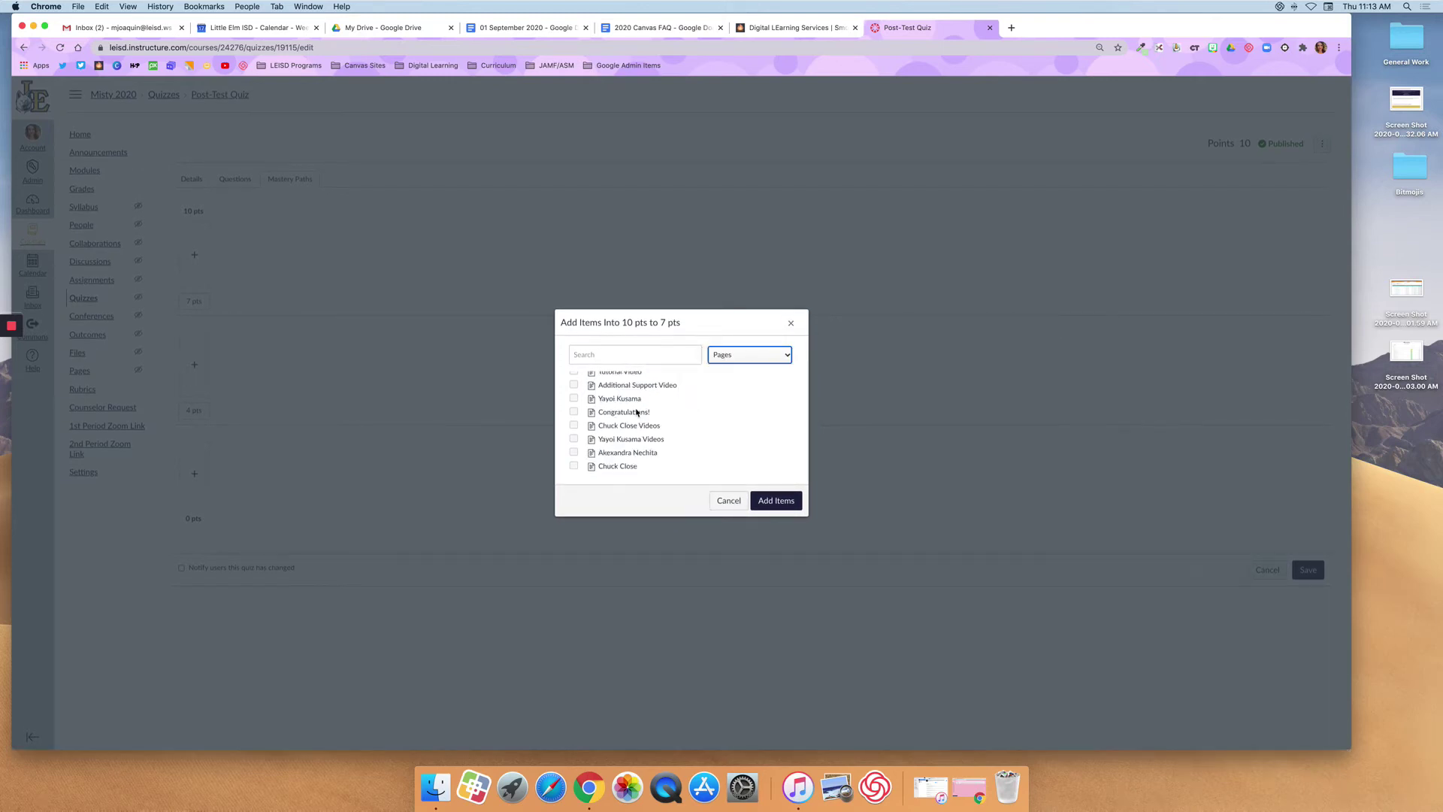
scroll(639, 410, up, 2)
click(615, 396)
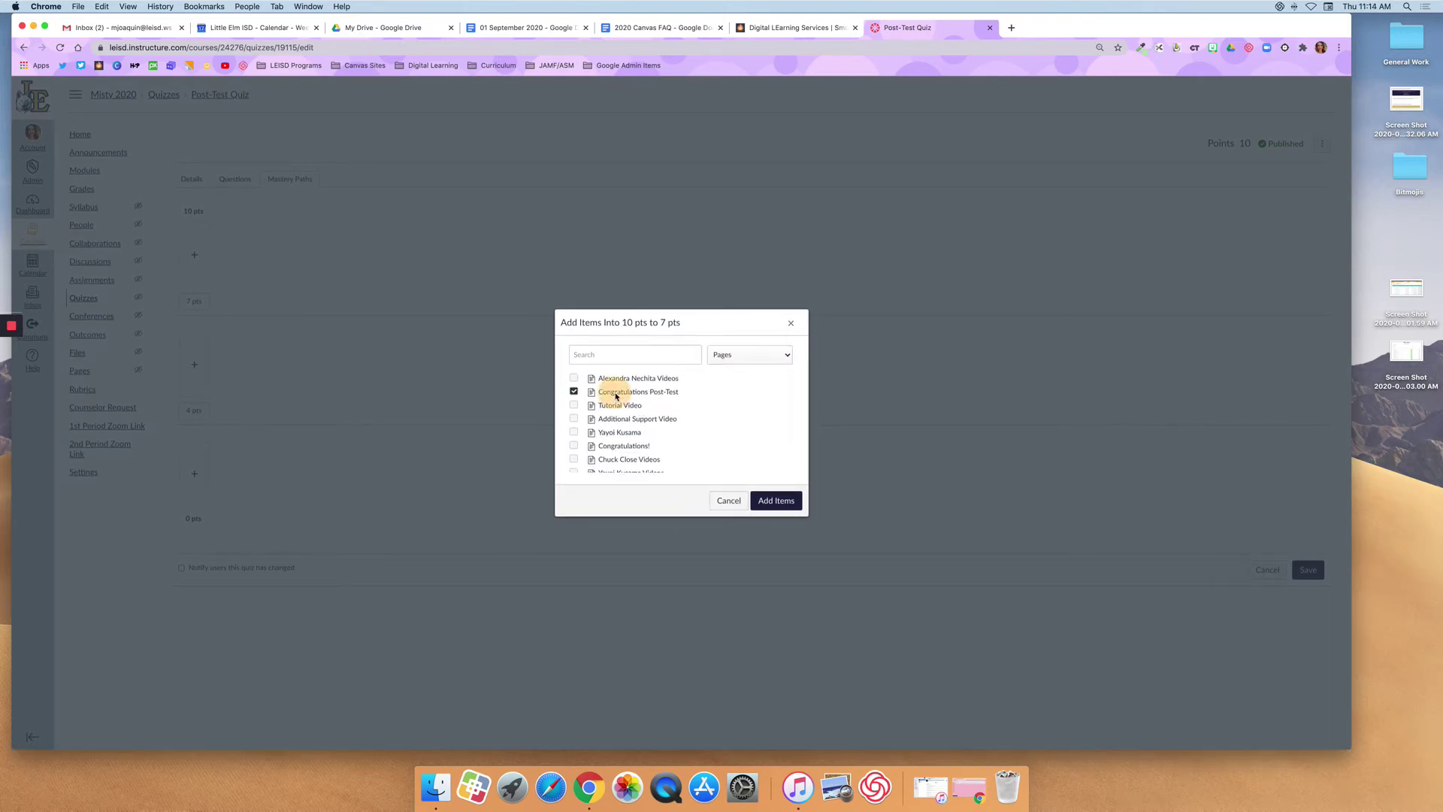
click(778, 500)
click(1309, 570)
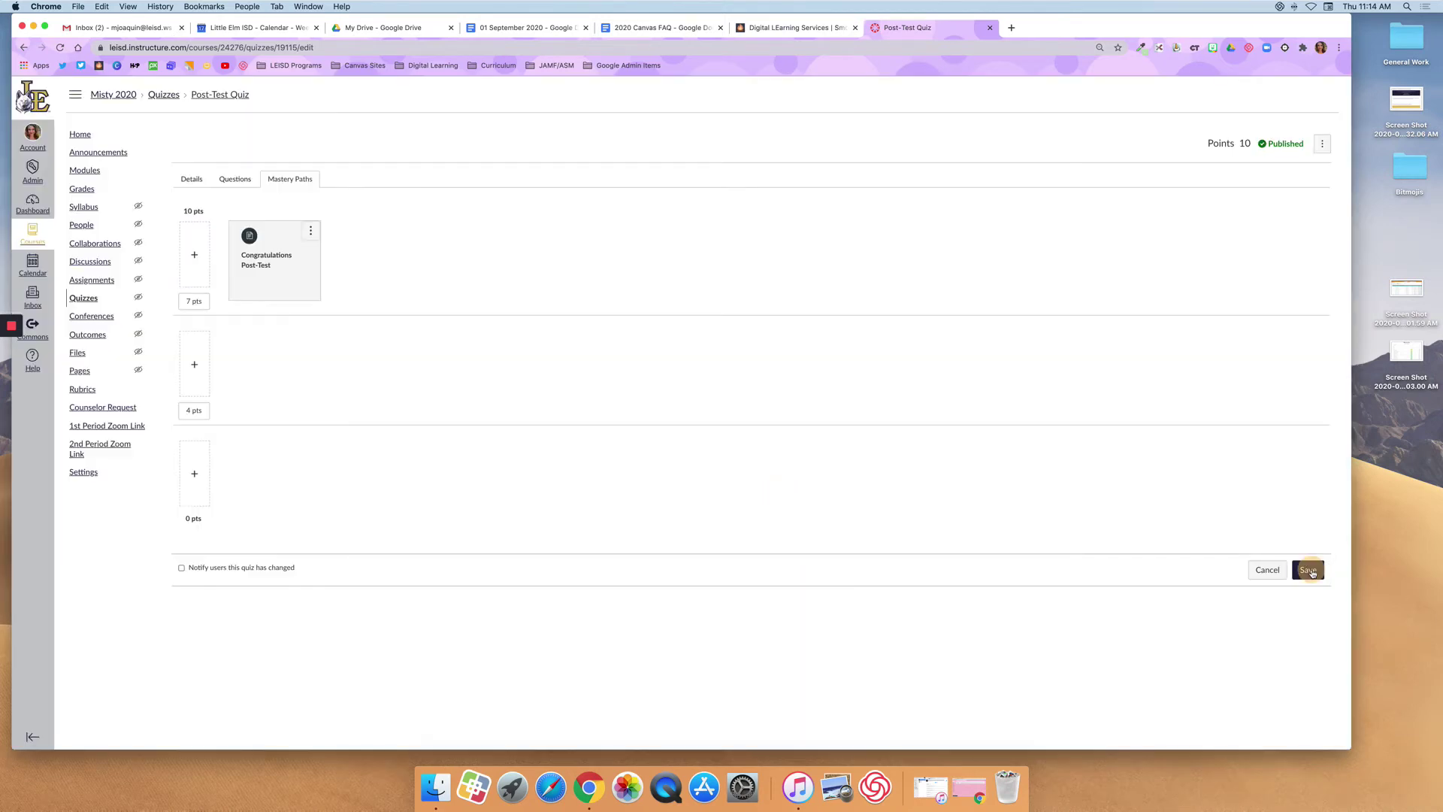
click(722, 459)
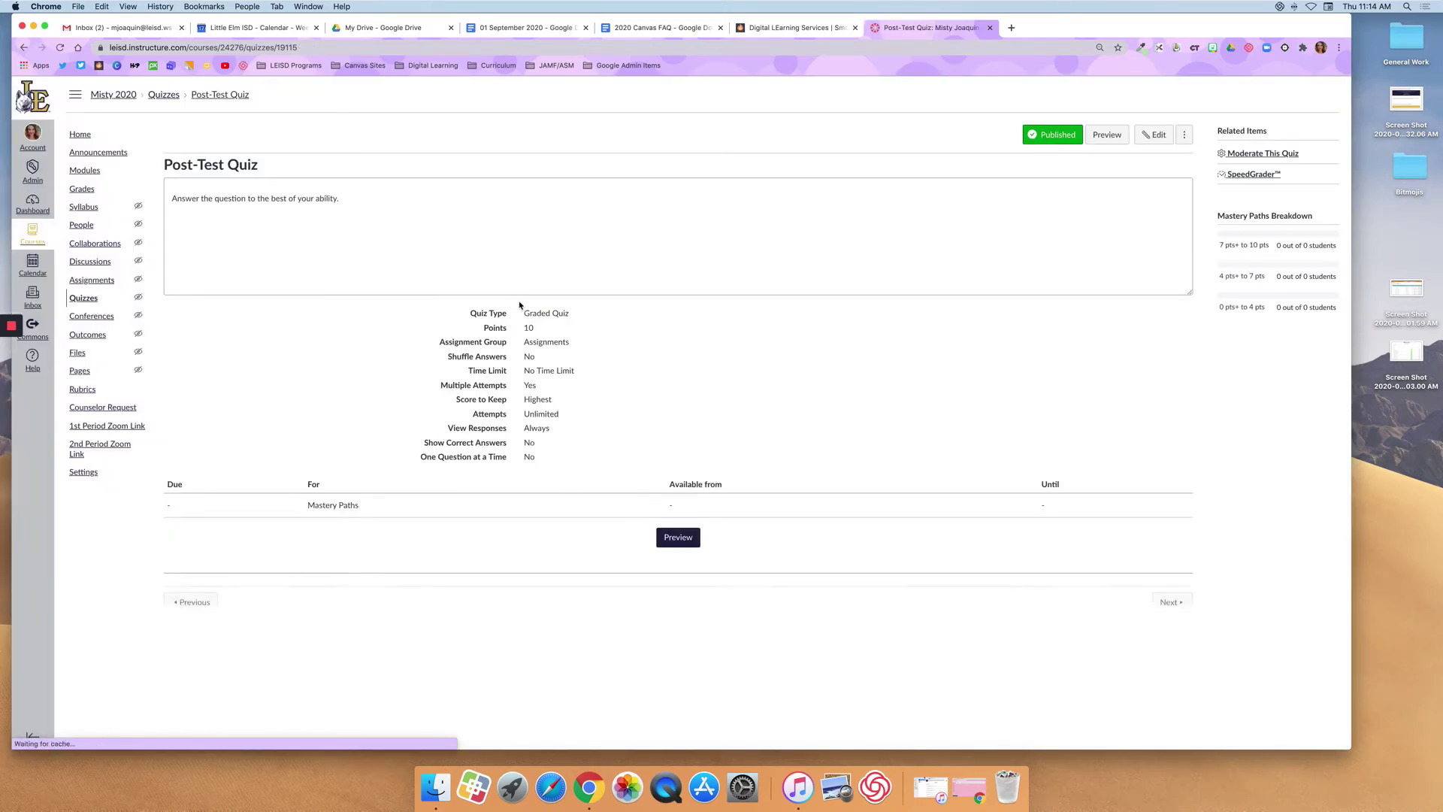
- Review the mastery path score ranges in the course modules, and open the course home page in Student View
click(84, 170)
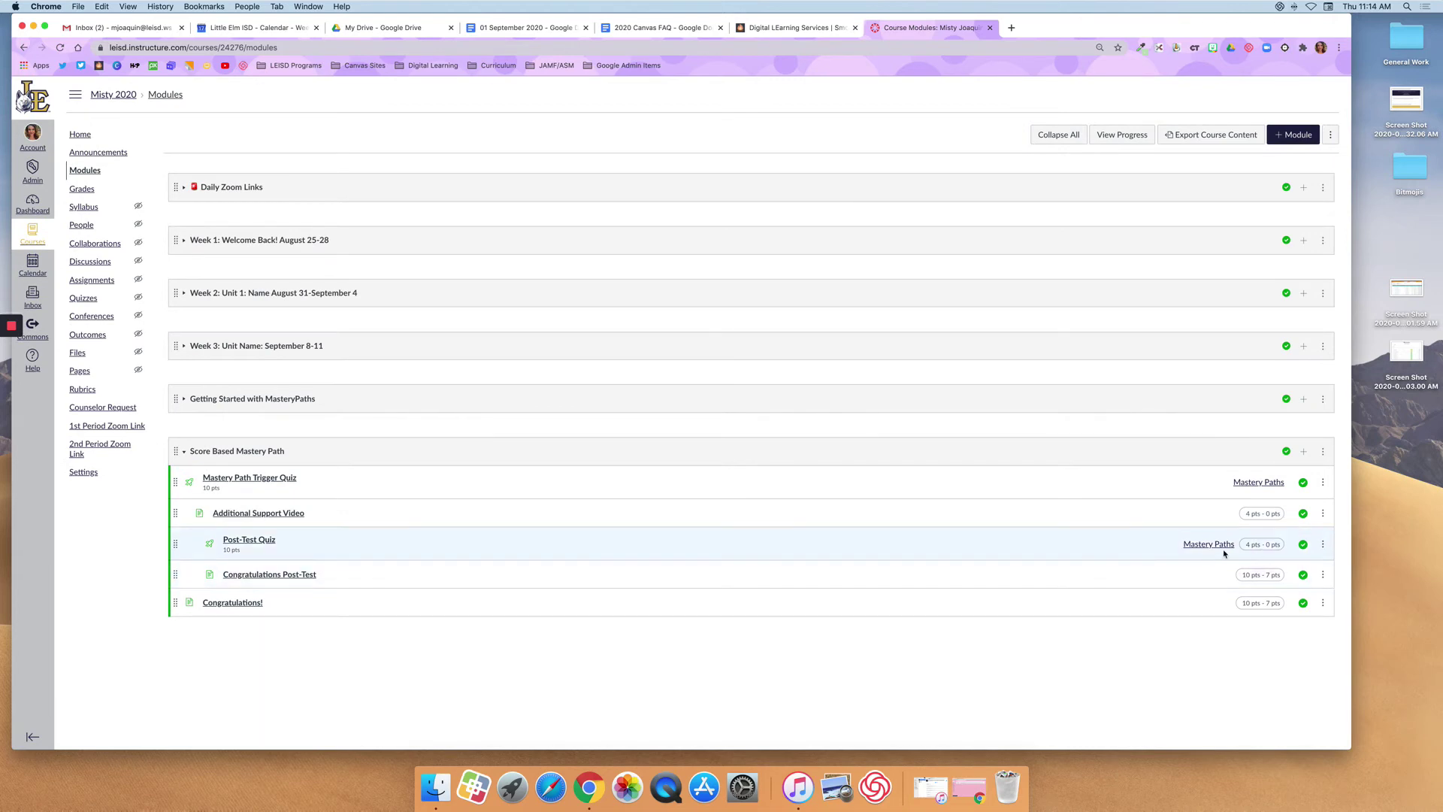
mouse_move(1266, 545)
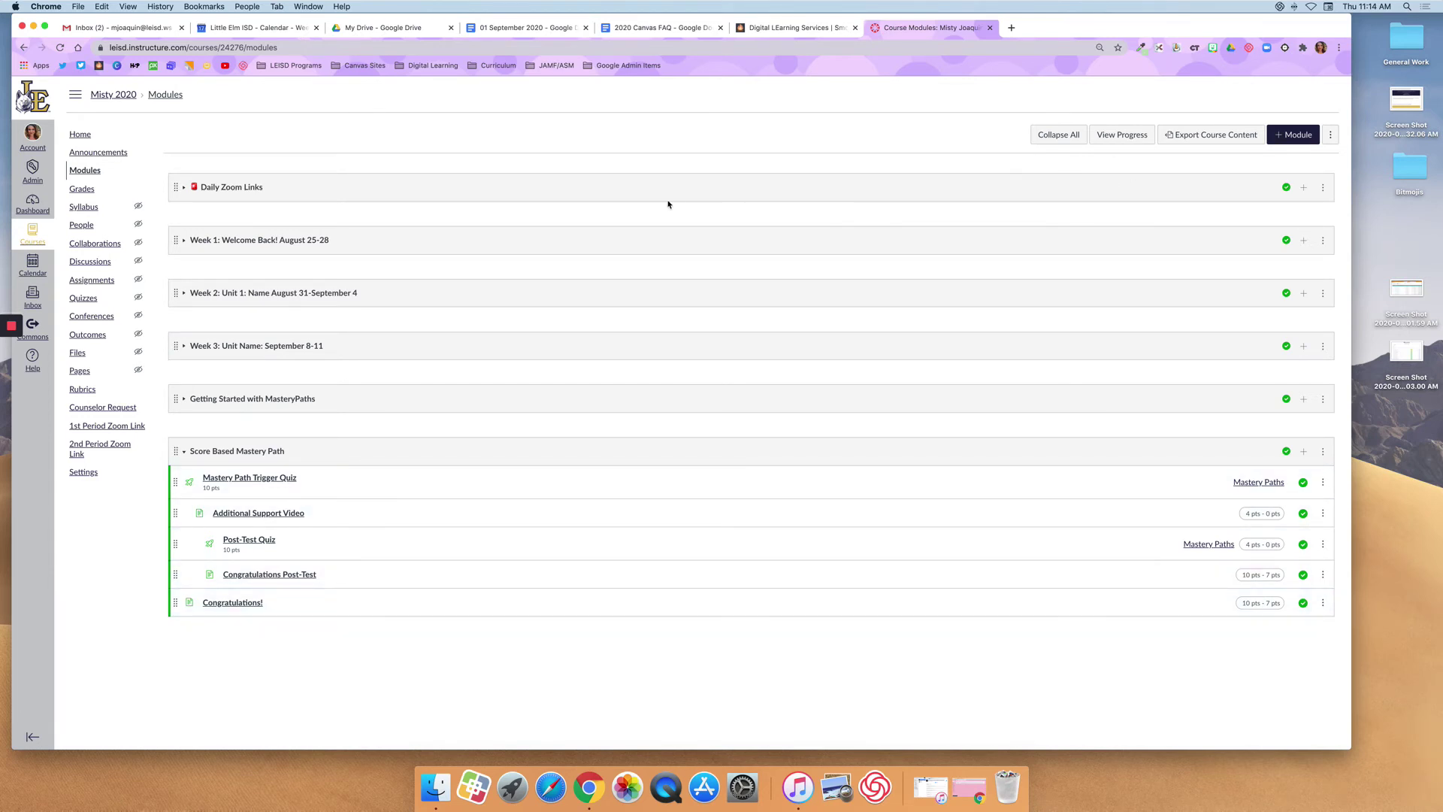
click(81, 134)
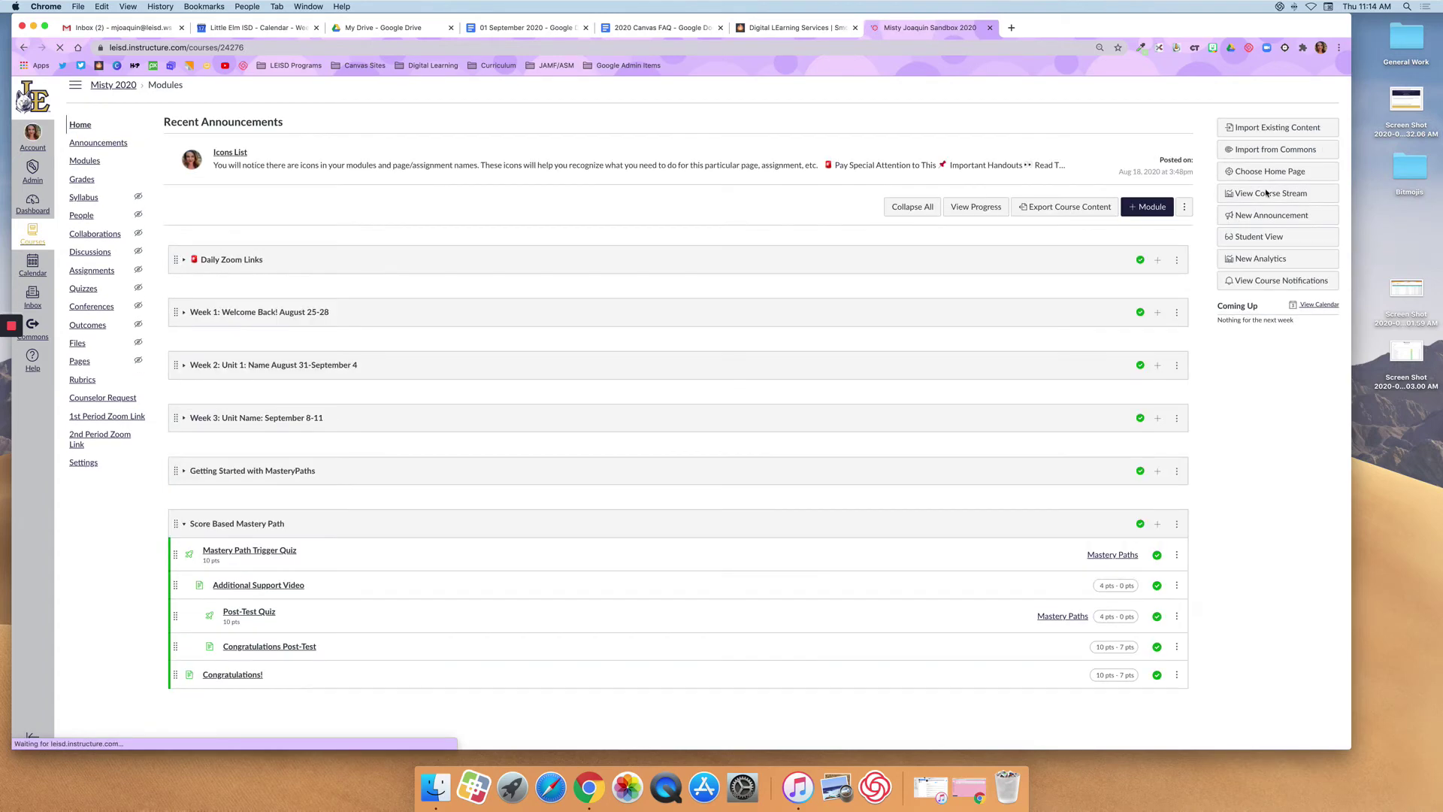
click(1259, 237)
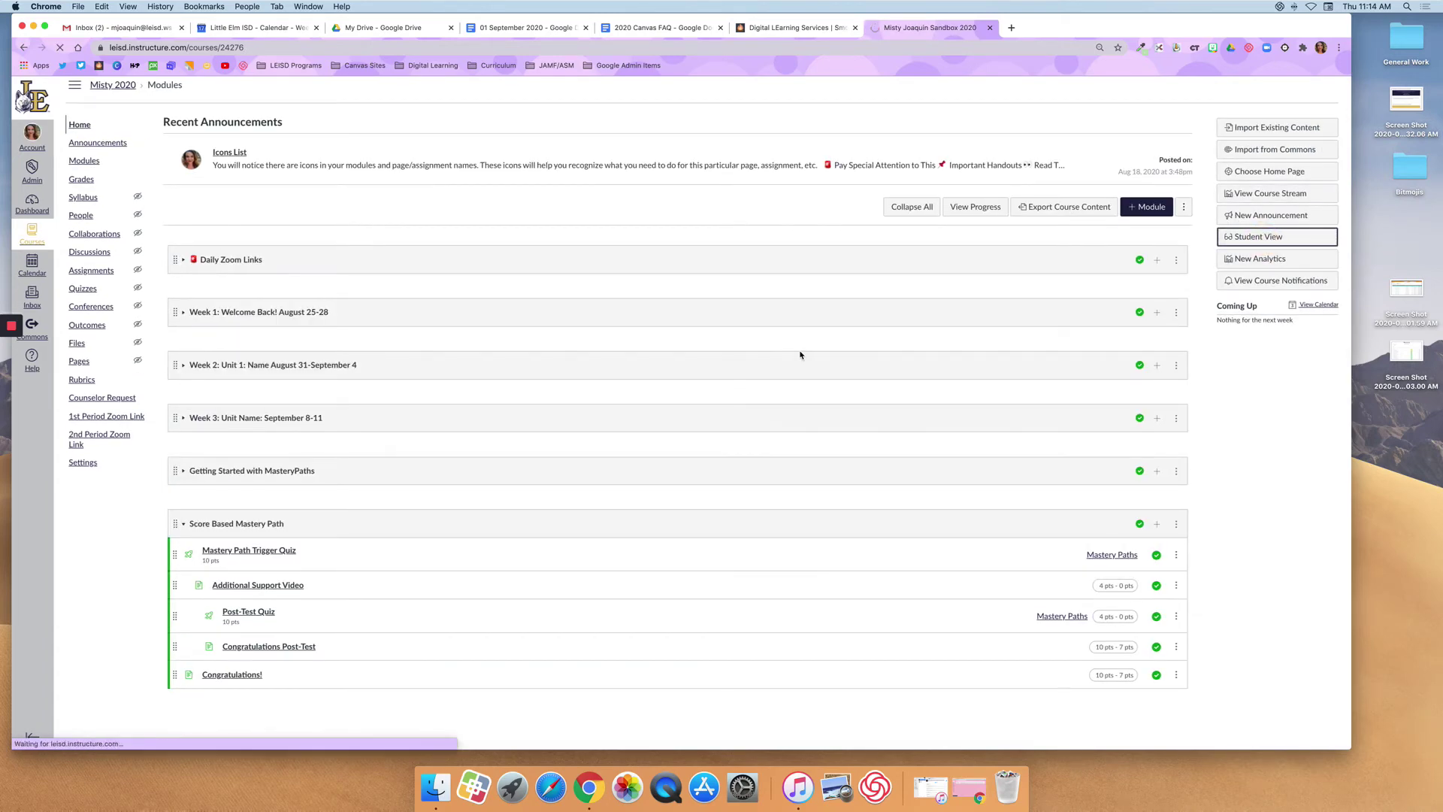
- Collapse the Getting Started with MasteryPaths, Week 3, Week 2 and Week 1 modules above the Score Based Mastery Path module
scroll(428, 499, down, 10)
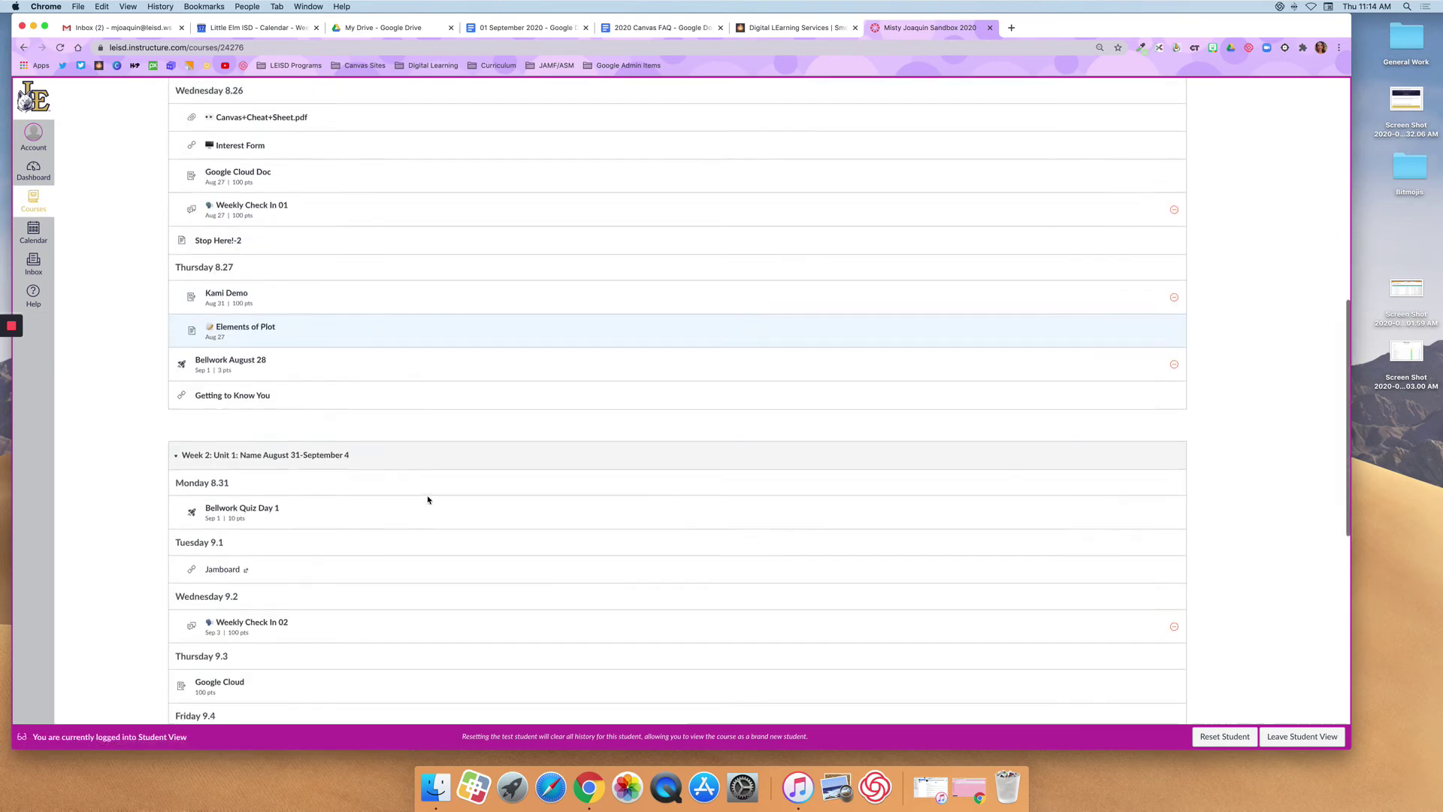
scroll(429, 499, down, 8)
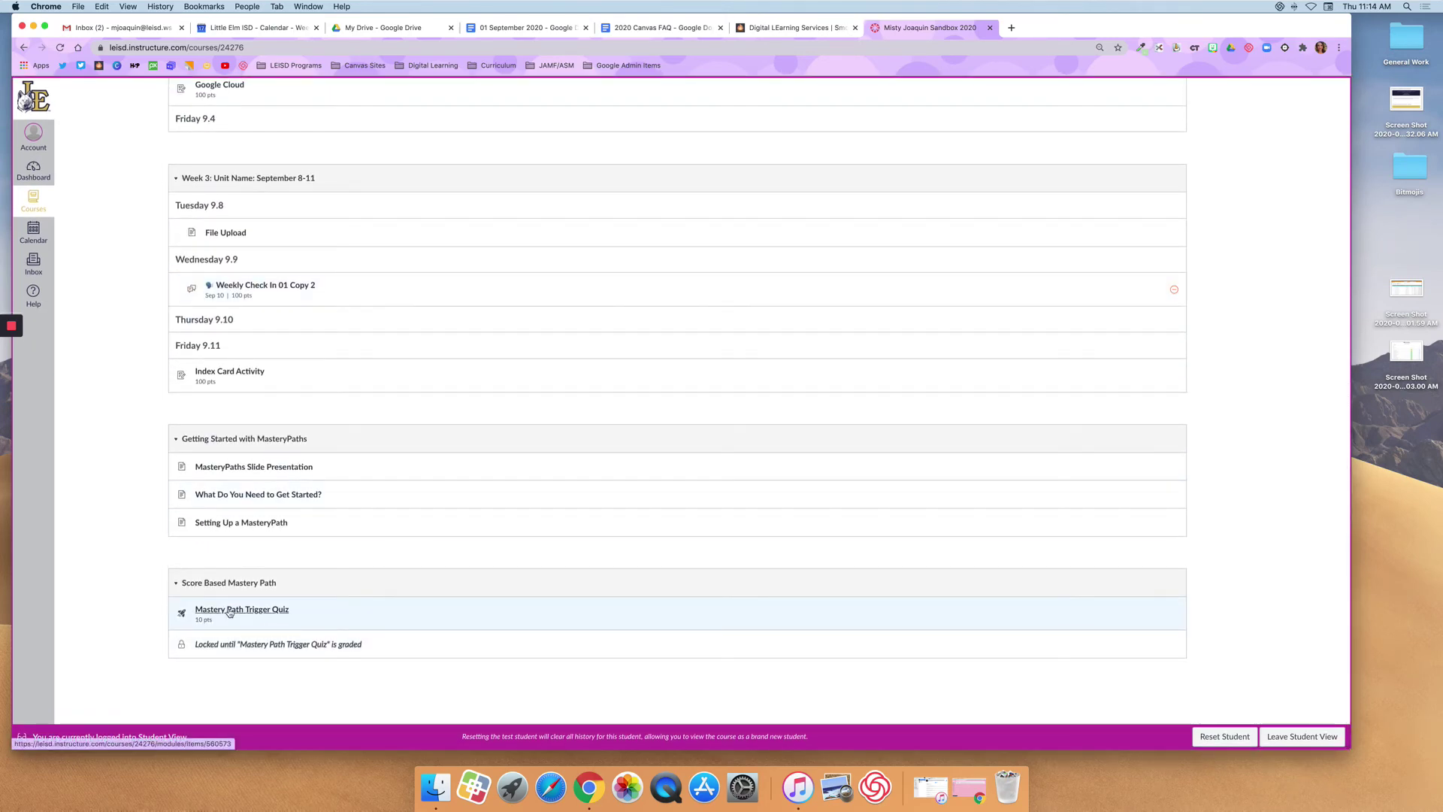
click(179, 438)
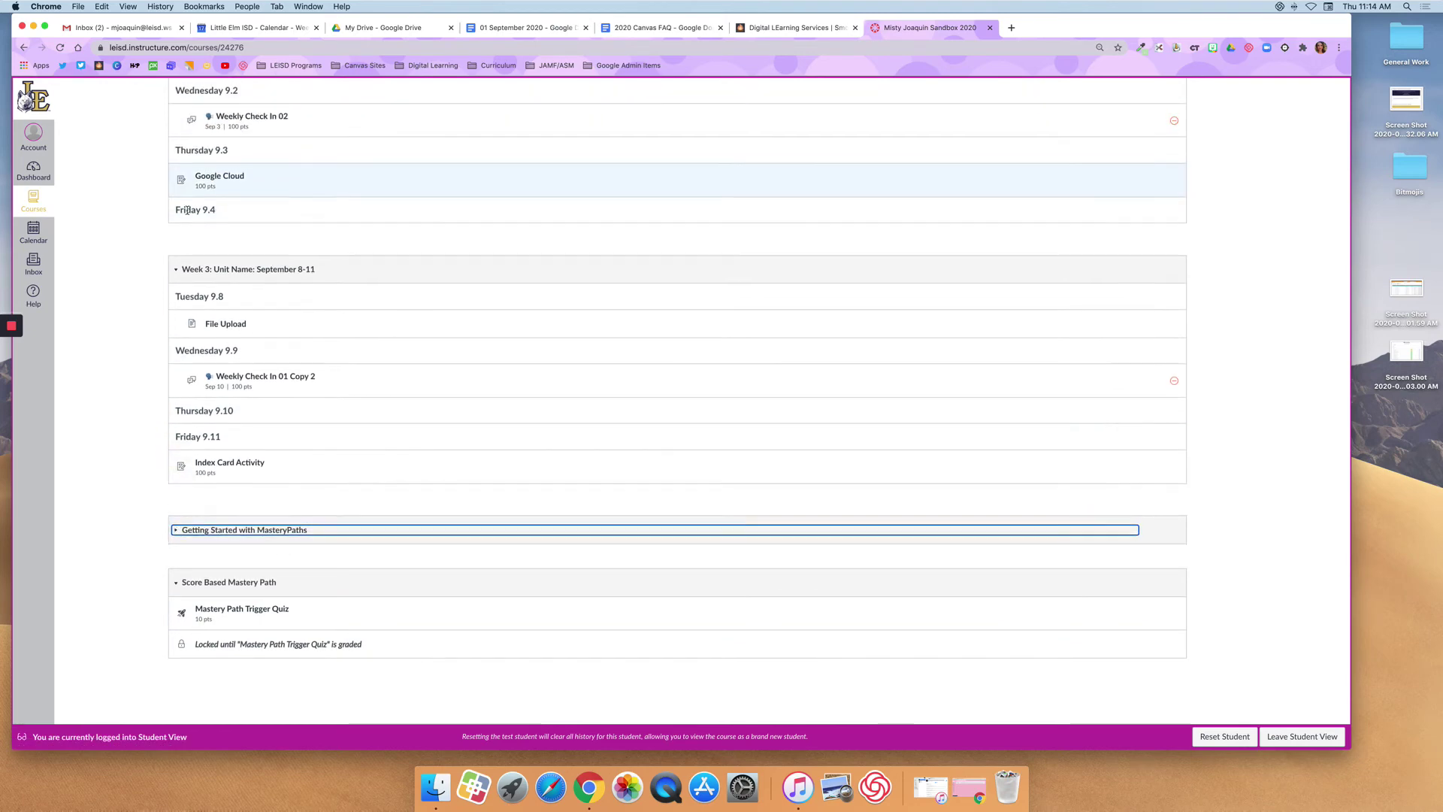
click(179, 269)
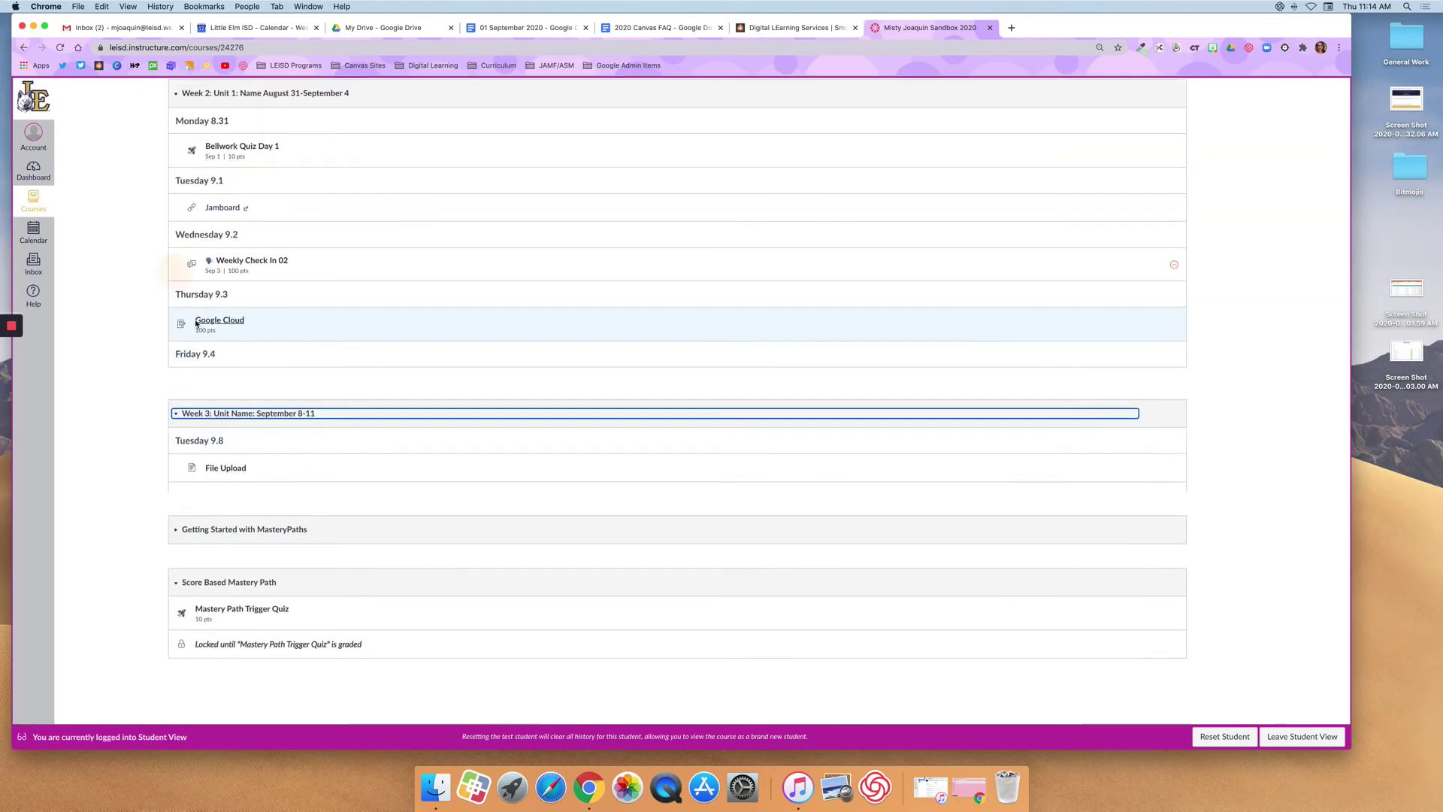
click(180, 179)
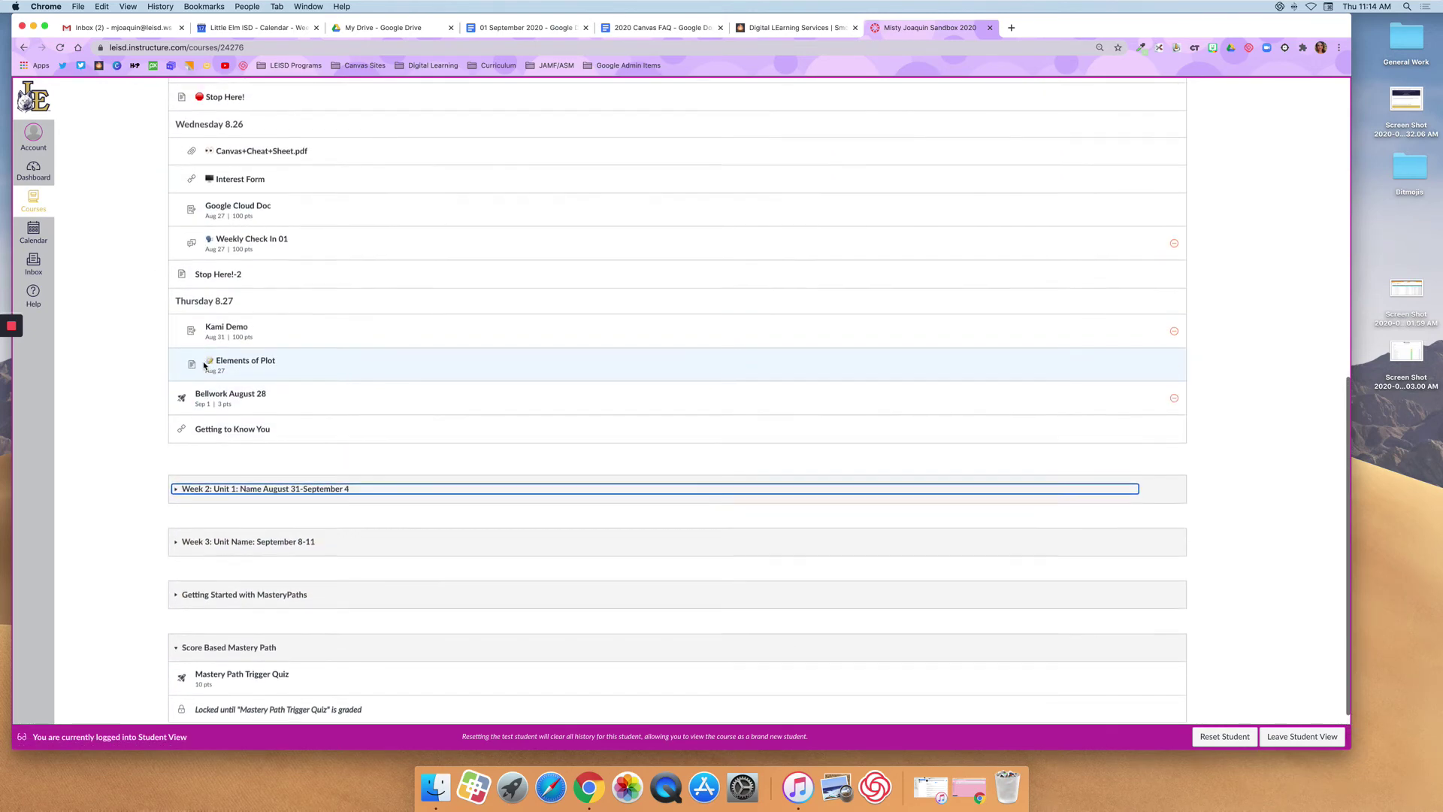
click(180, 228)
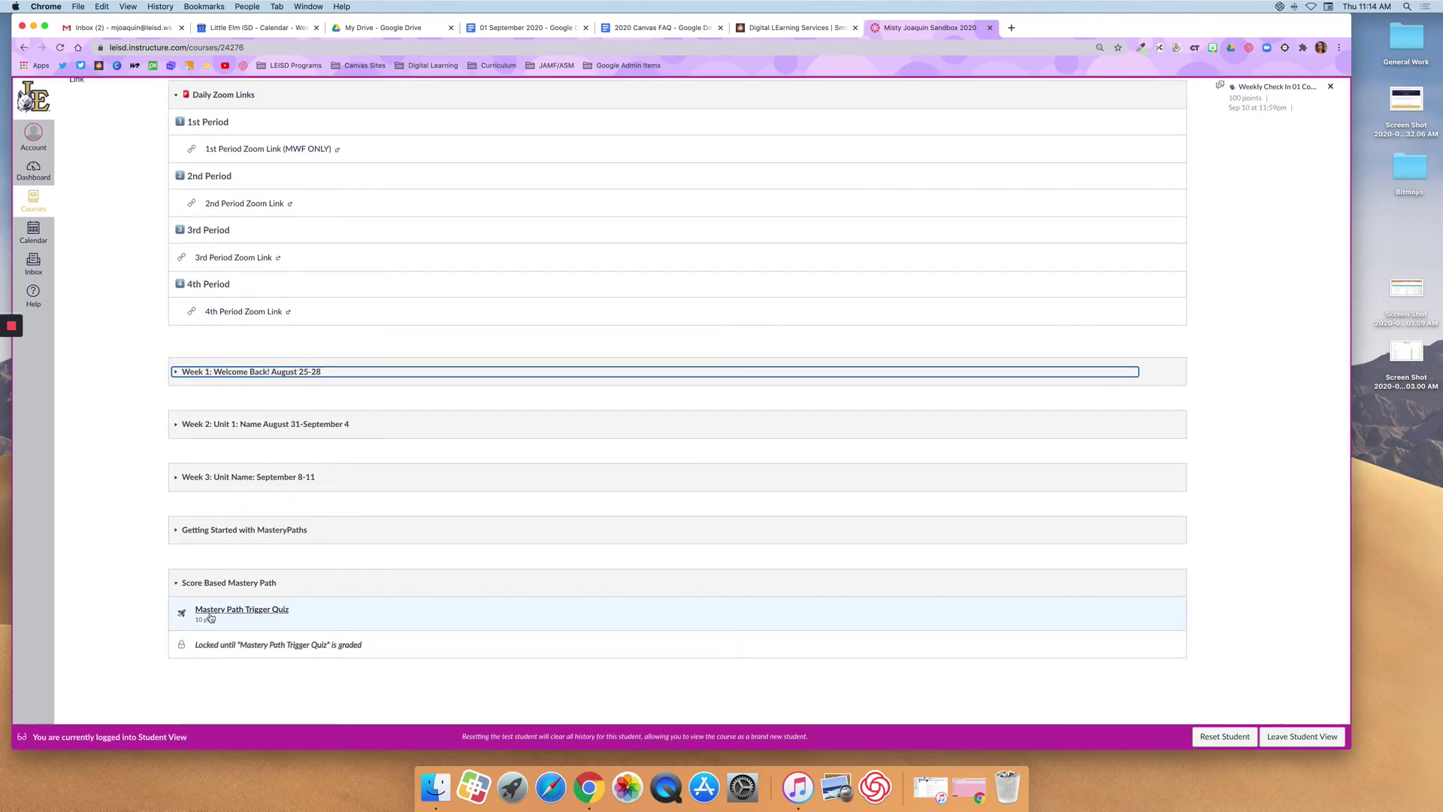
mouse_move(201, 648)
mouse_down()
mouse_move(406, 647)
mouse_move(203, 653)
mouse_up()
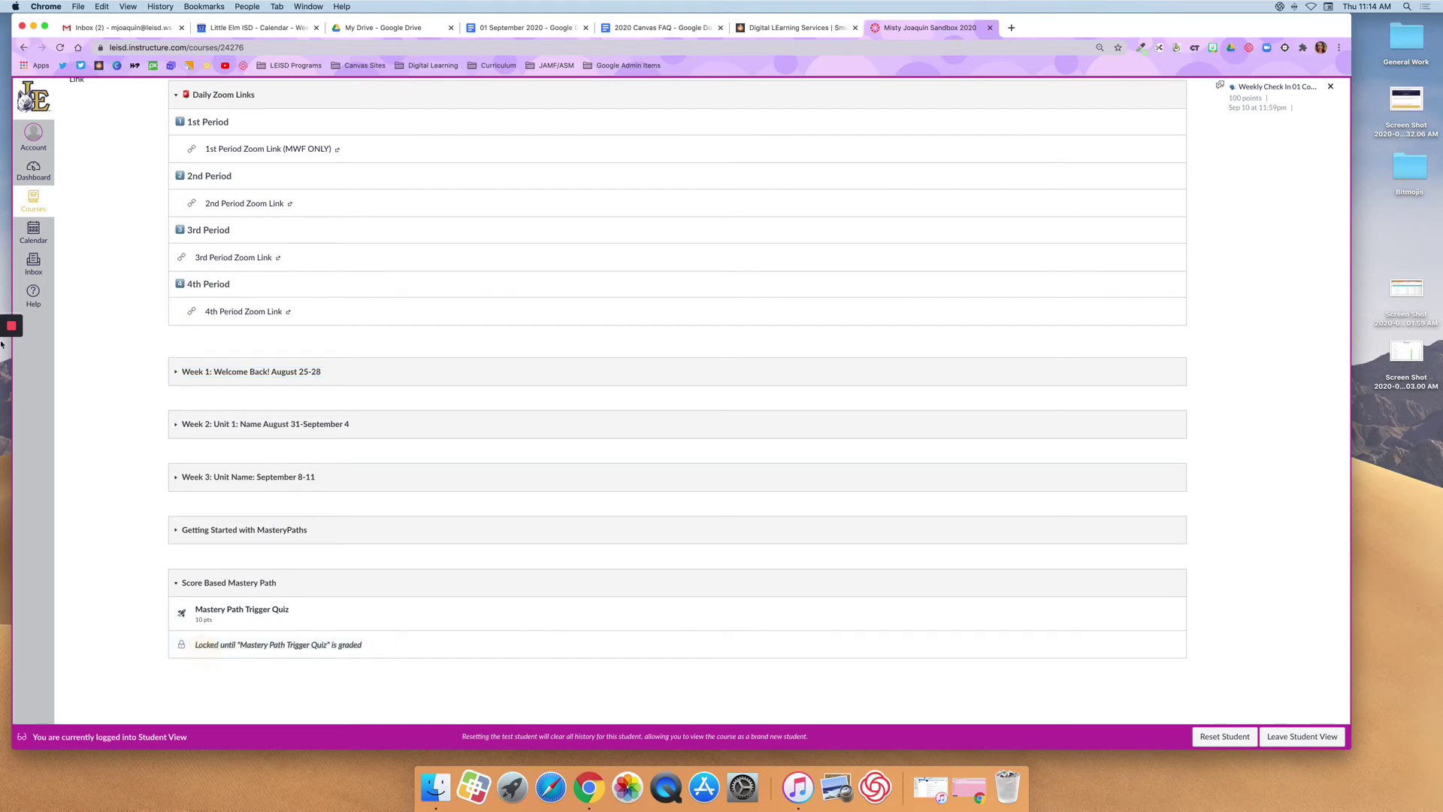
click(9, 422)
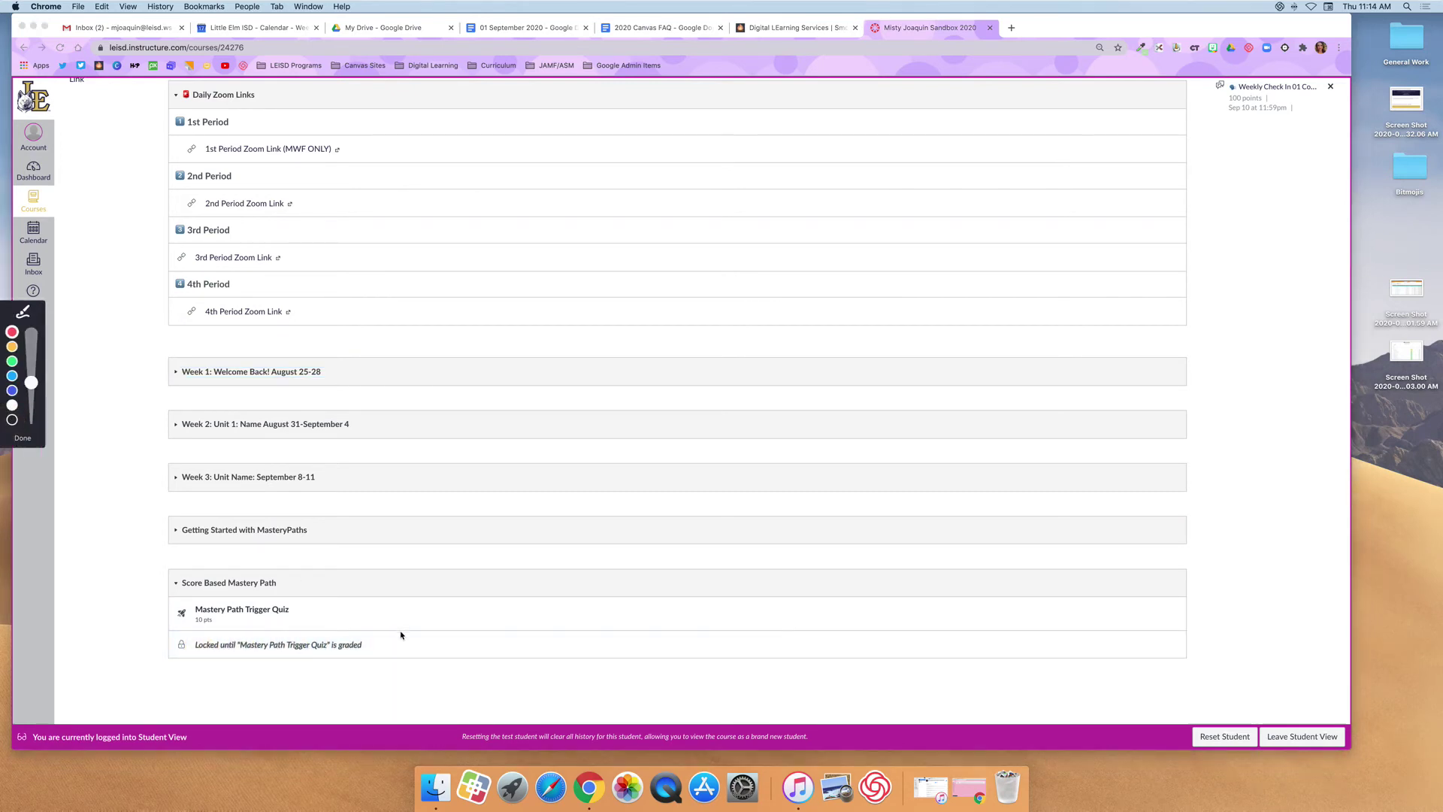
mouse_move(403, 635)
mouse_down()
mouse_move(124, 619)
mouse_move(413, 679)
mouse_move(406, 628)
mouse_up()
click(22, 440)
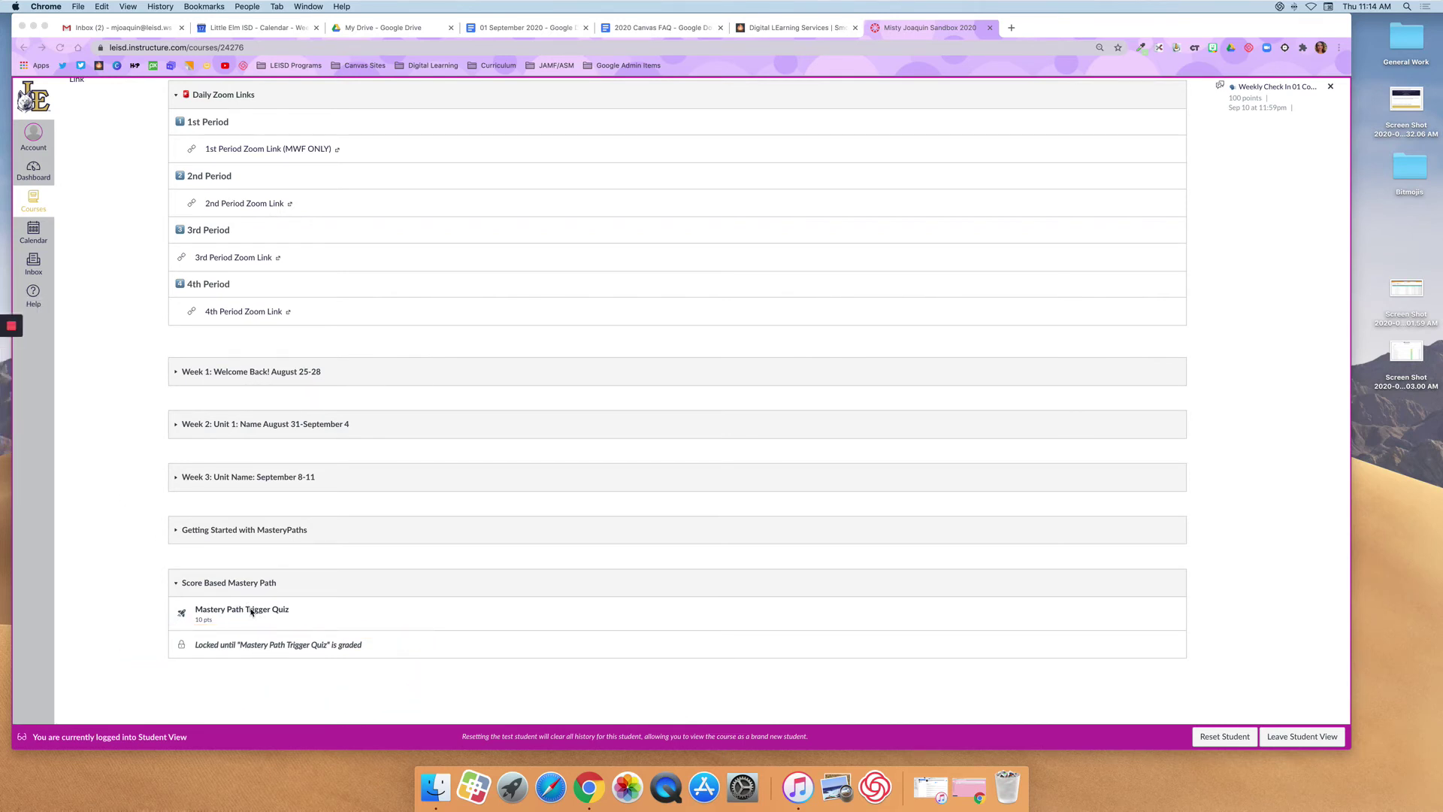
- Take the Mastery Path Trigger Quiz as the test student, answering 5 Yemen Road, Yemen, and submit it
click(234, 611)
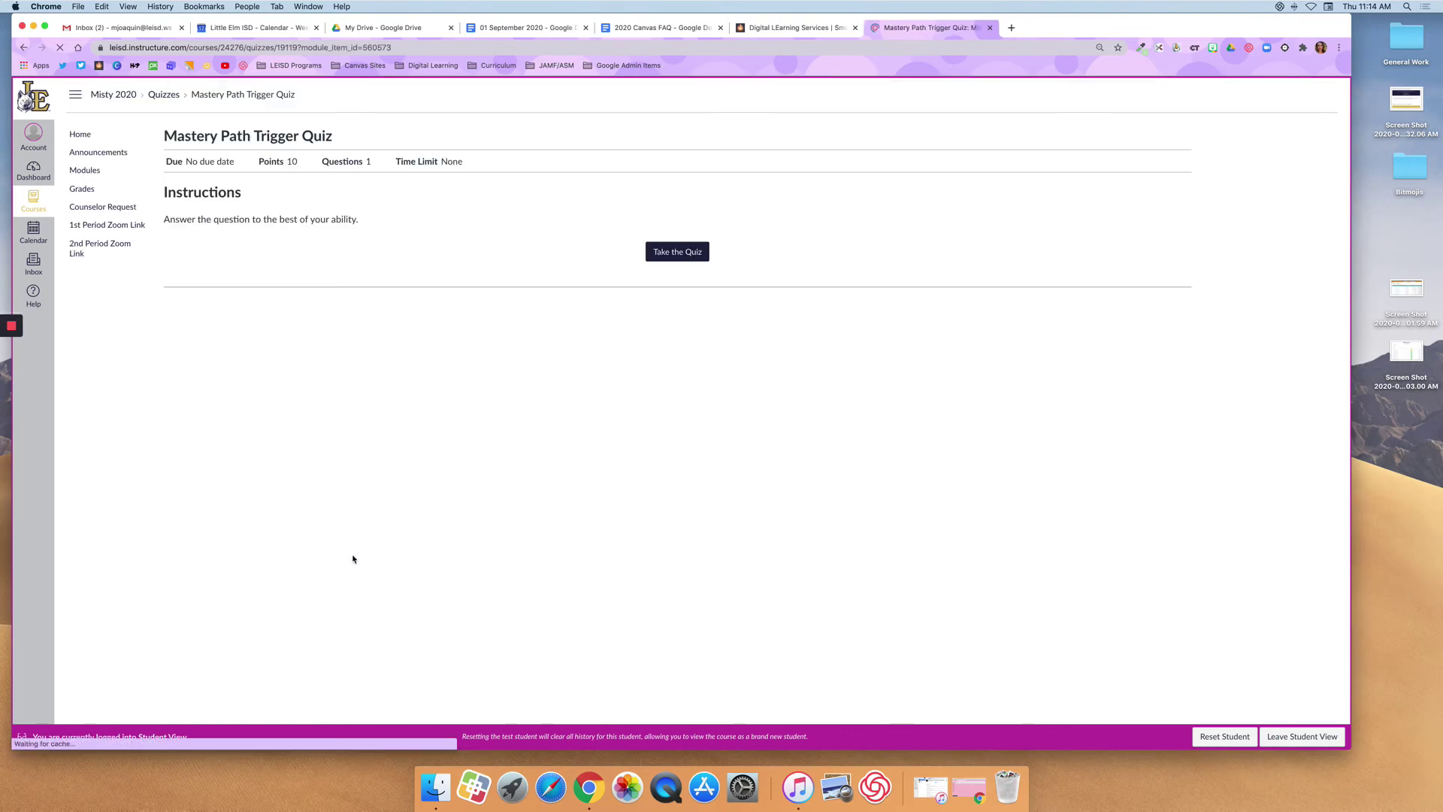
click(695, 252)
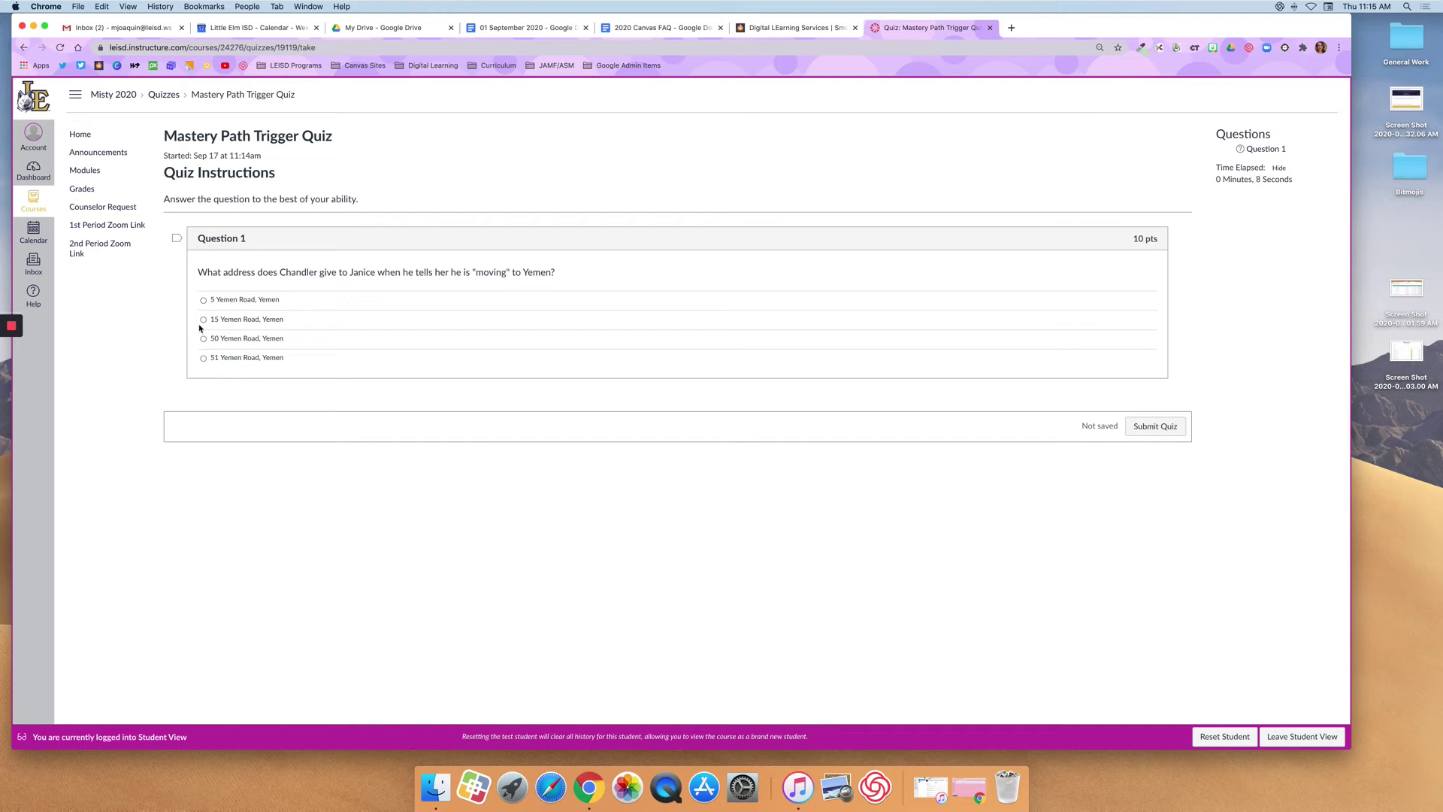
click(204, 301)
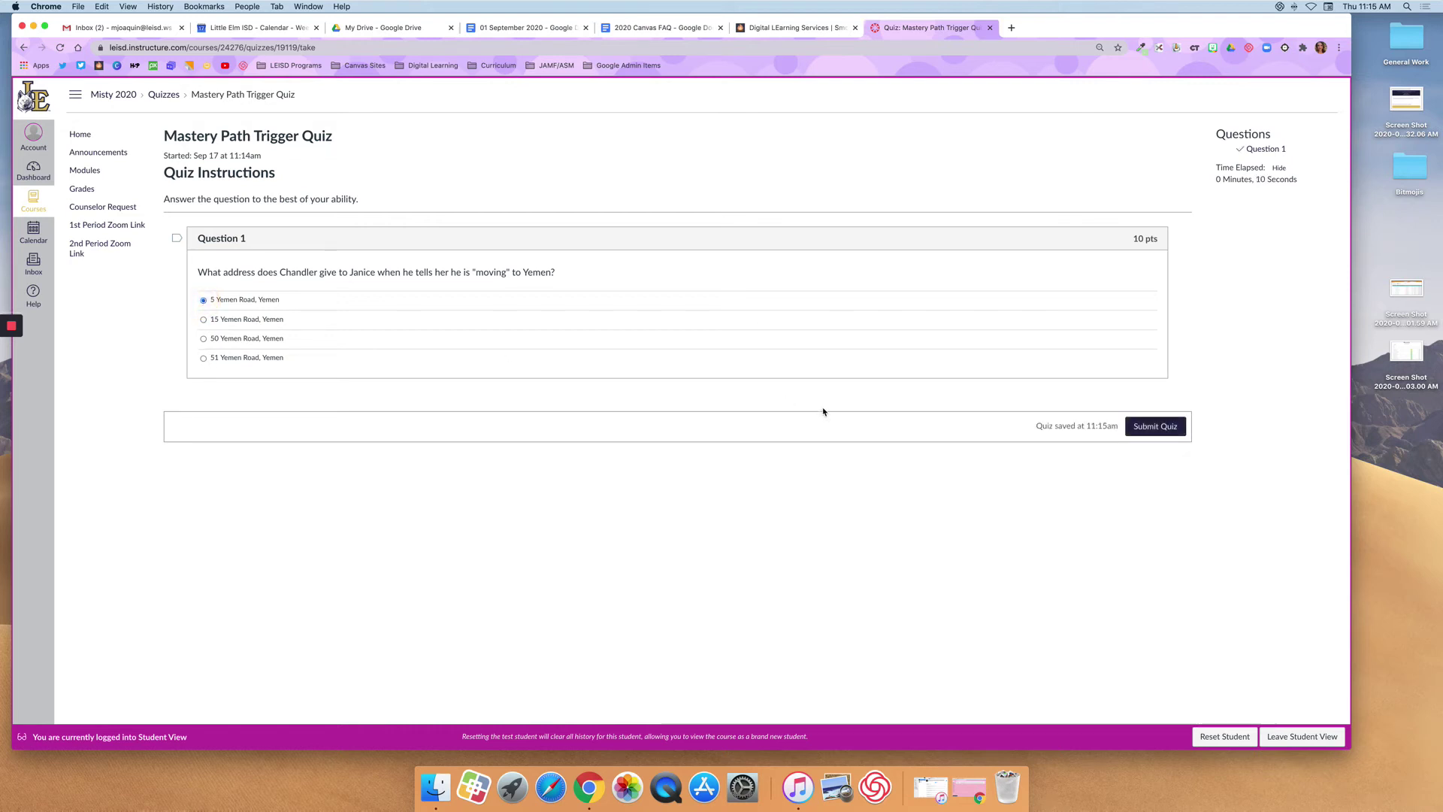
click(1178, 430)
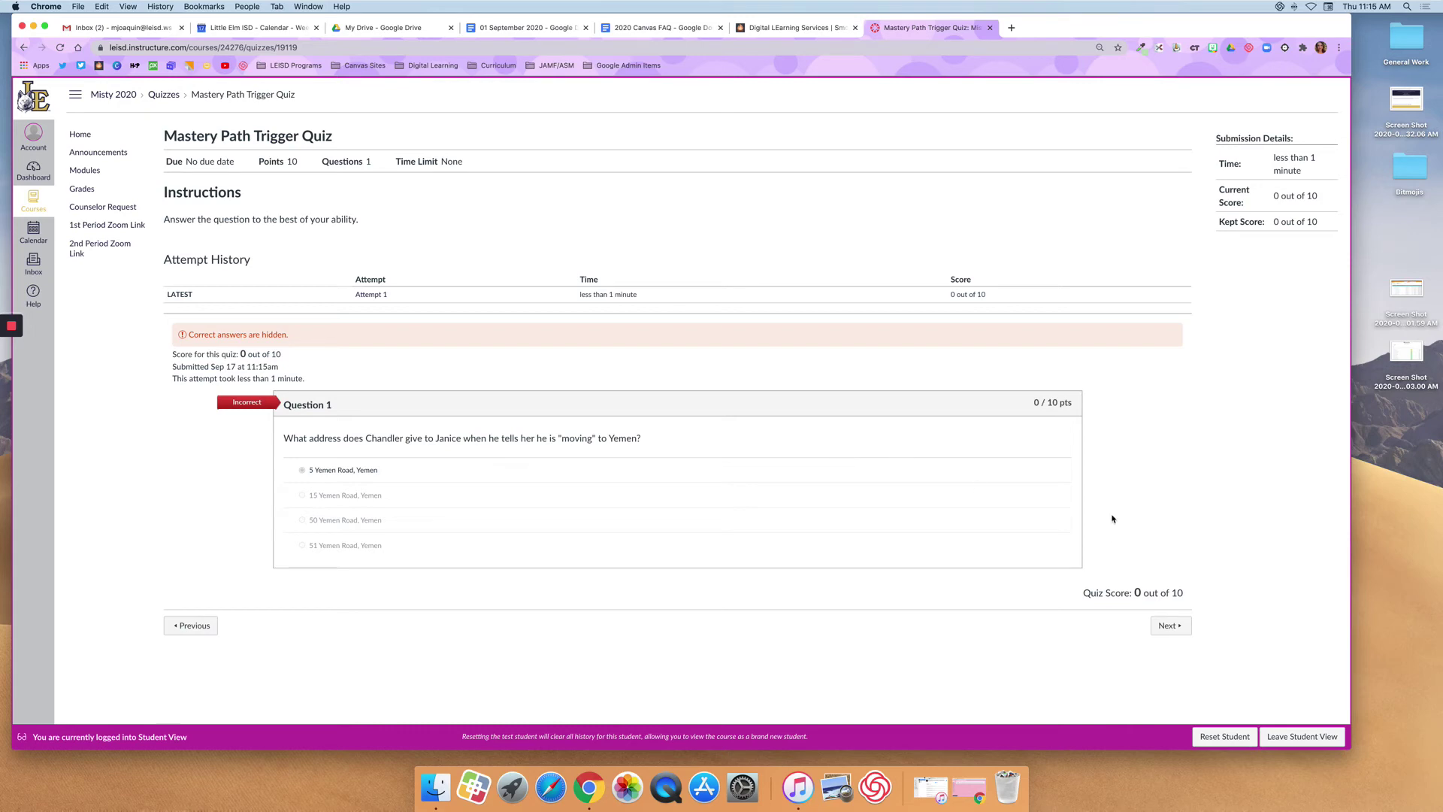
- Return to the course modules, view the Additional Support Video page in the mastery path, and continue to the Post-Test Quiz
click(85, 170)
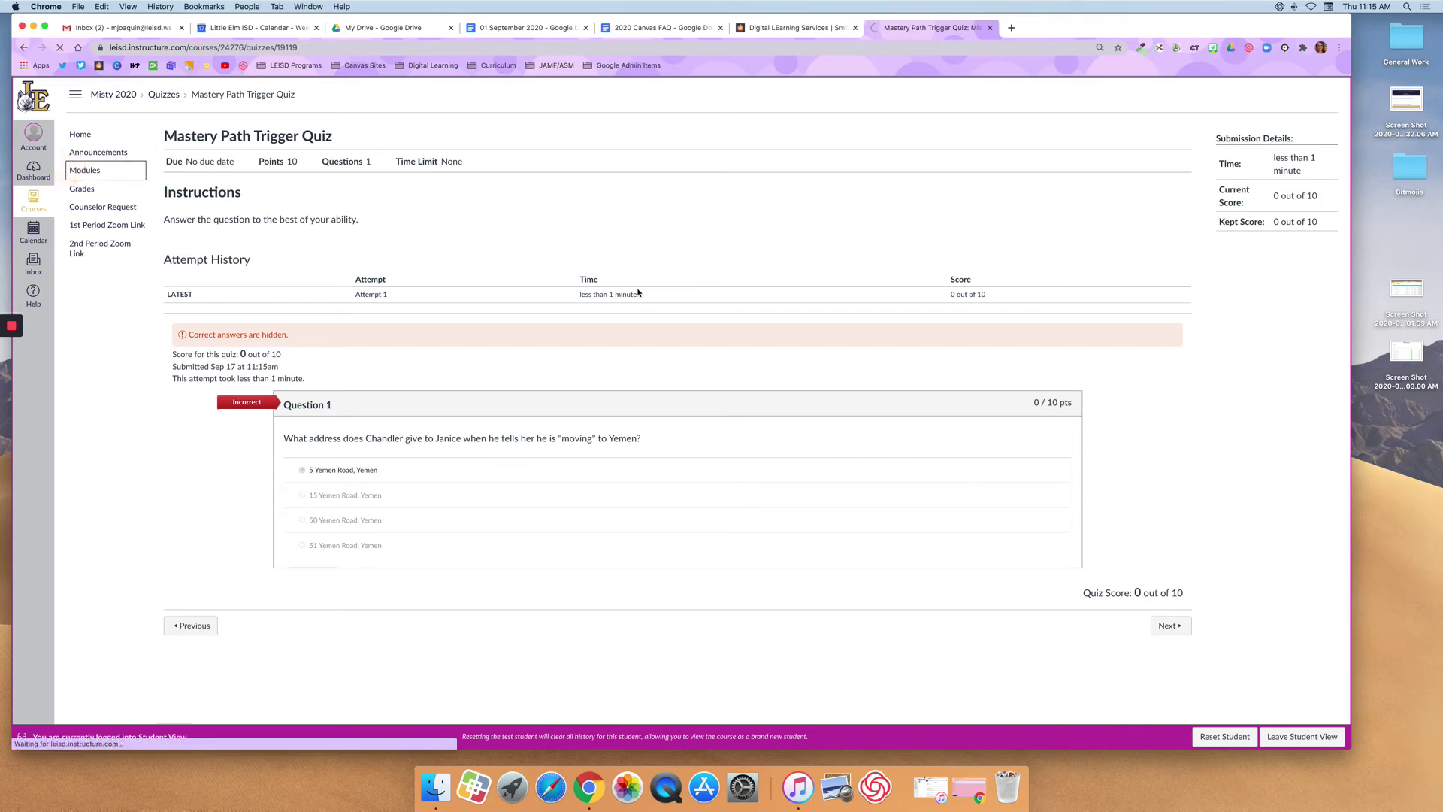
scroll(657, 361, down, 5)
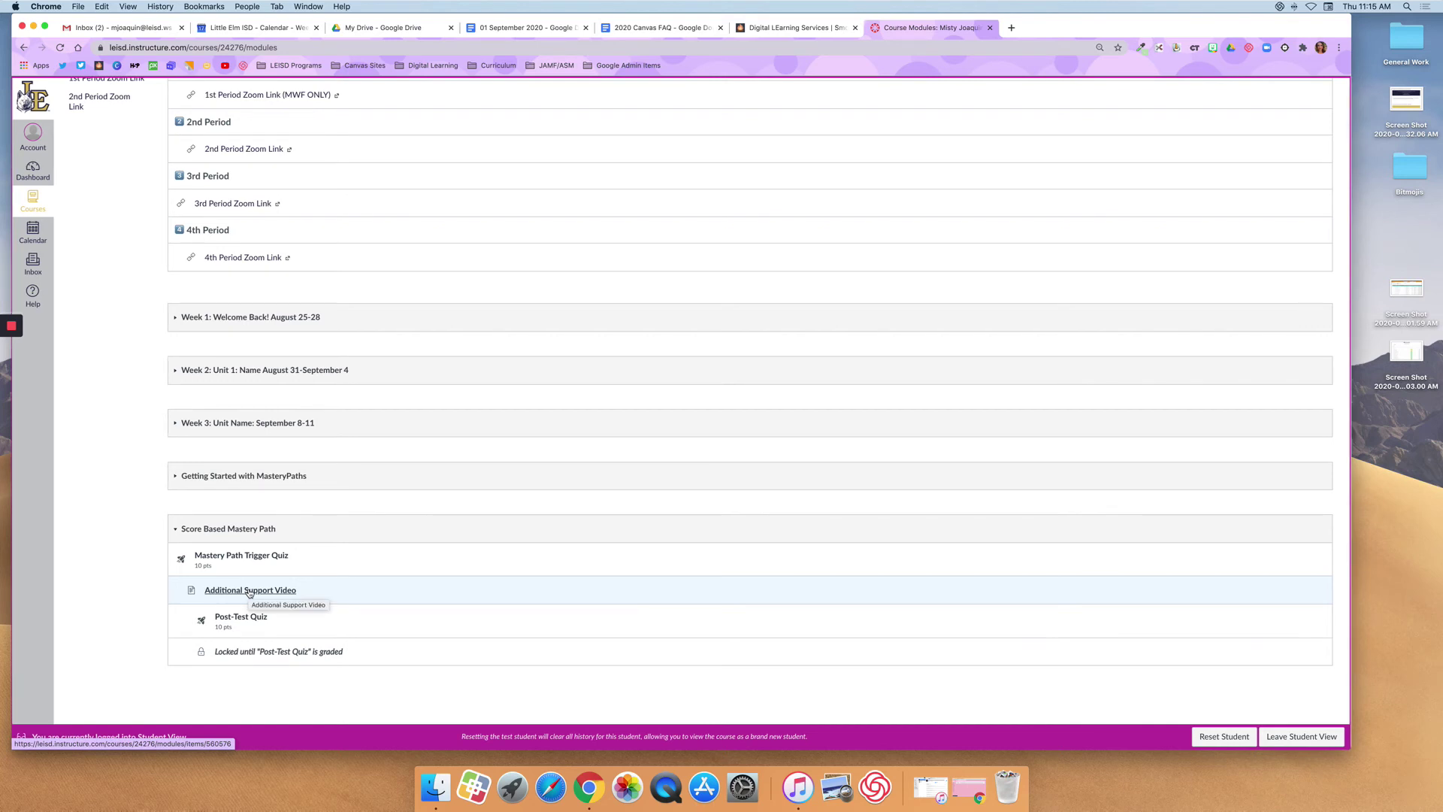
click(249, 591)
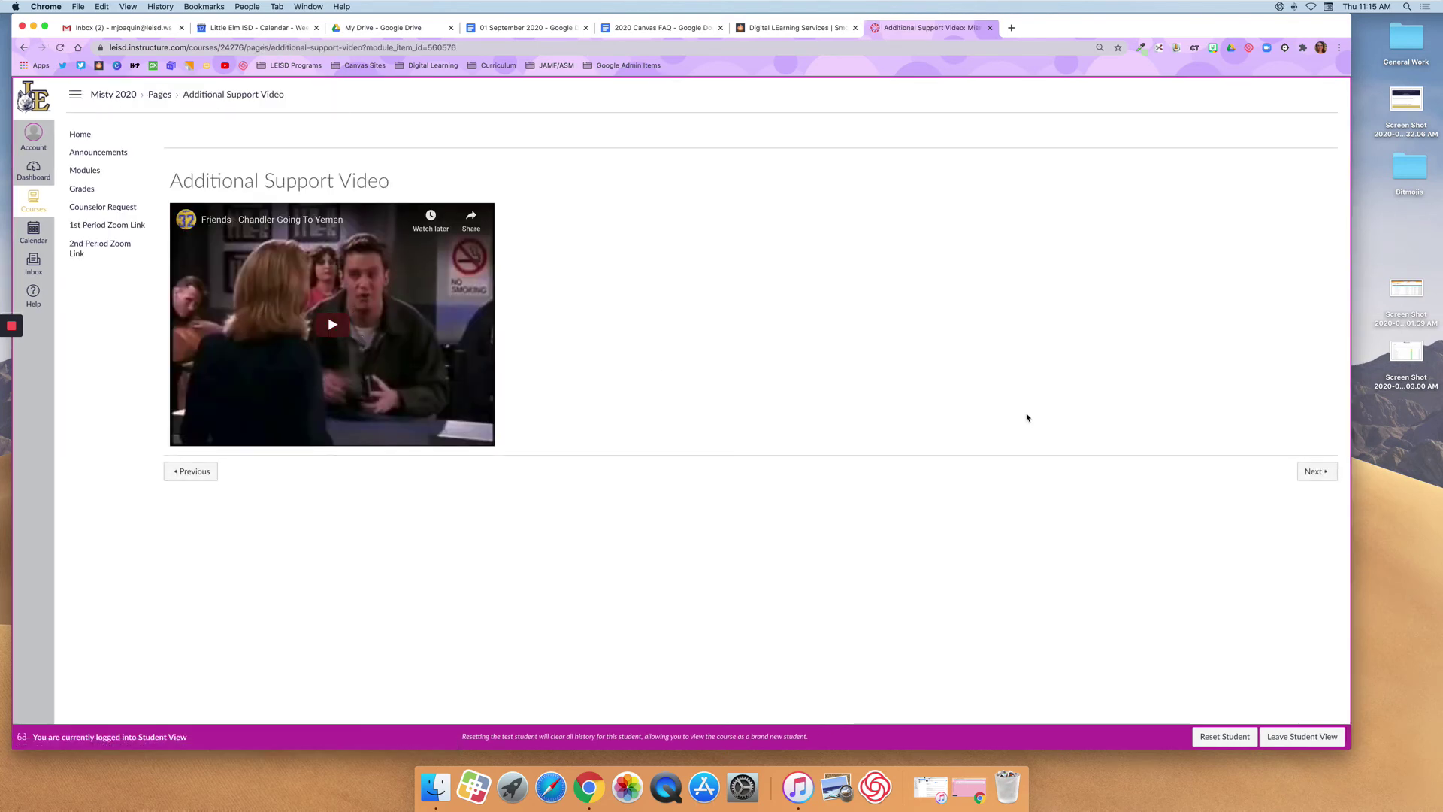
click(1317, 471)
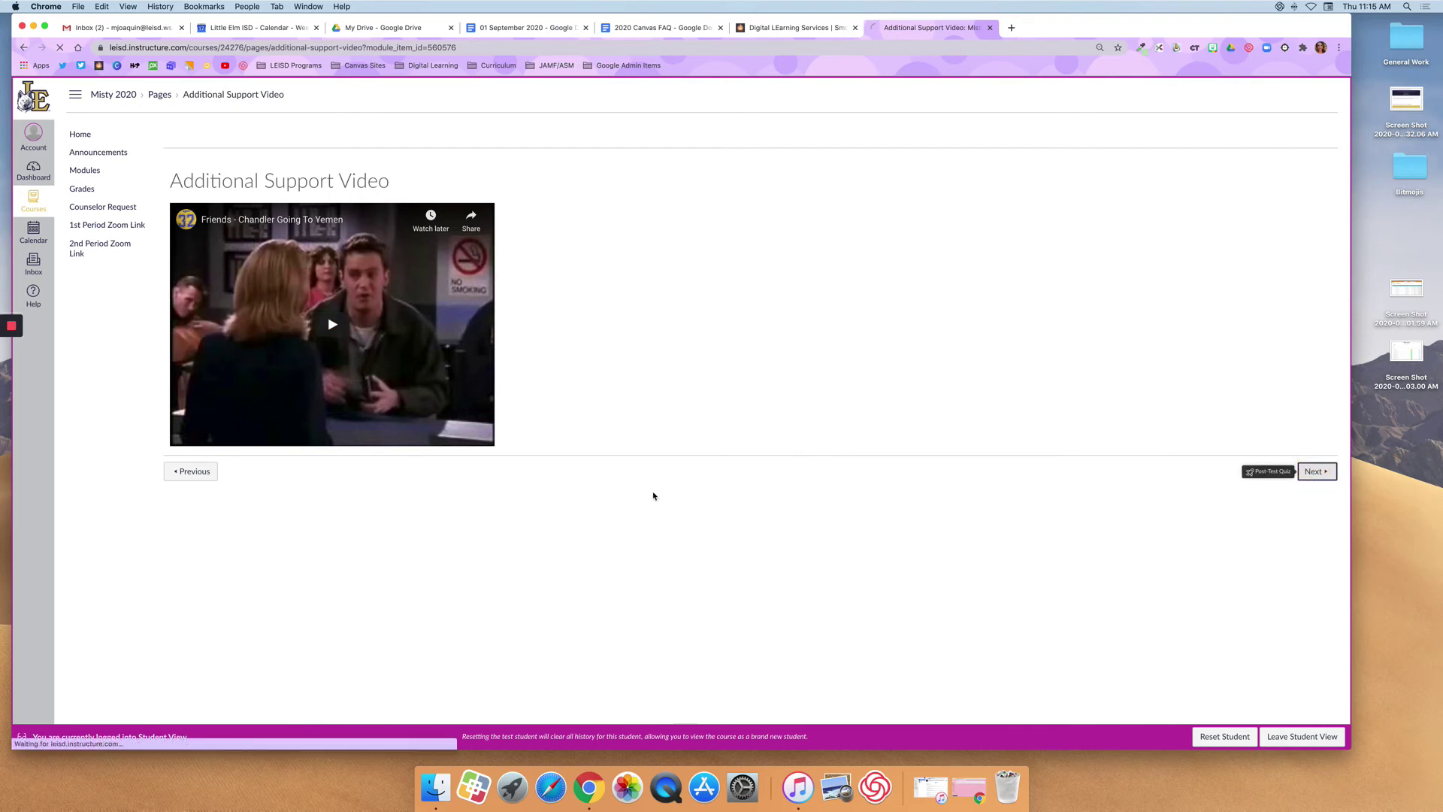
- Take the Post-Test Quiz with the answer 51, submit it, and check the Score Based Mastery Path module's items
click(665, 251)
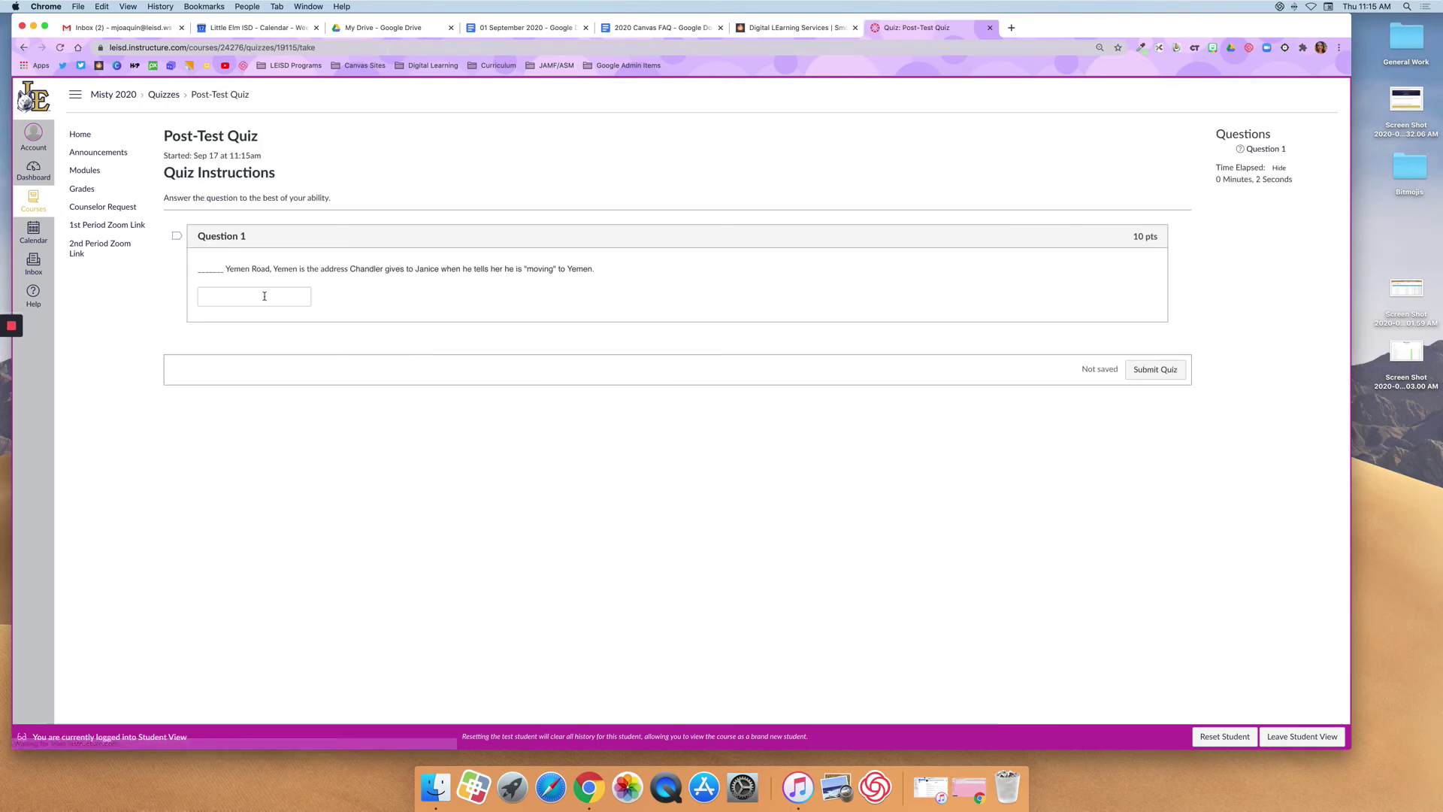
click(264, 296)
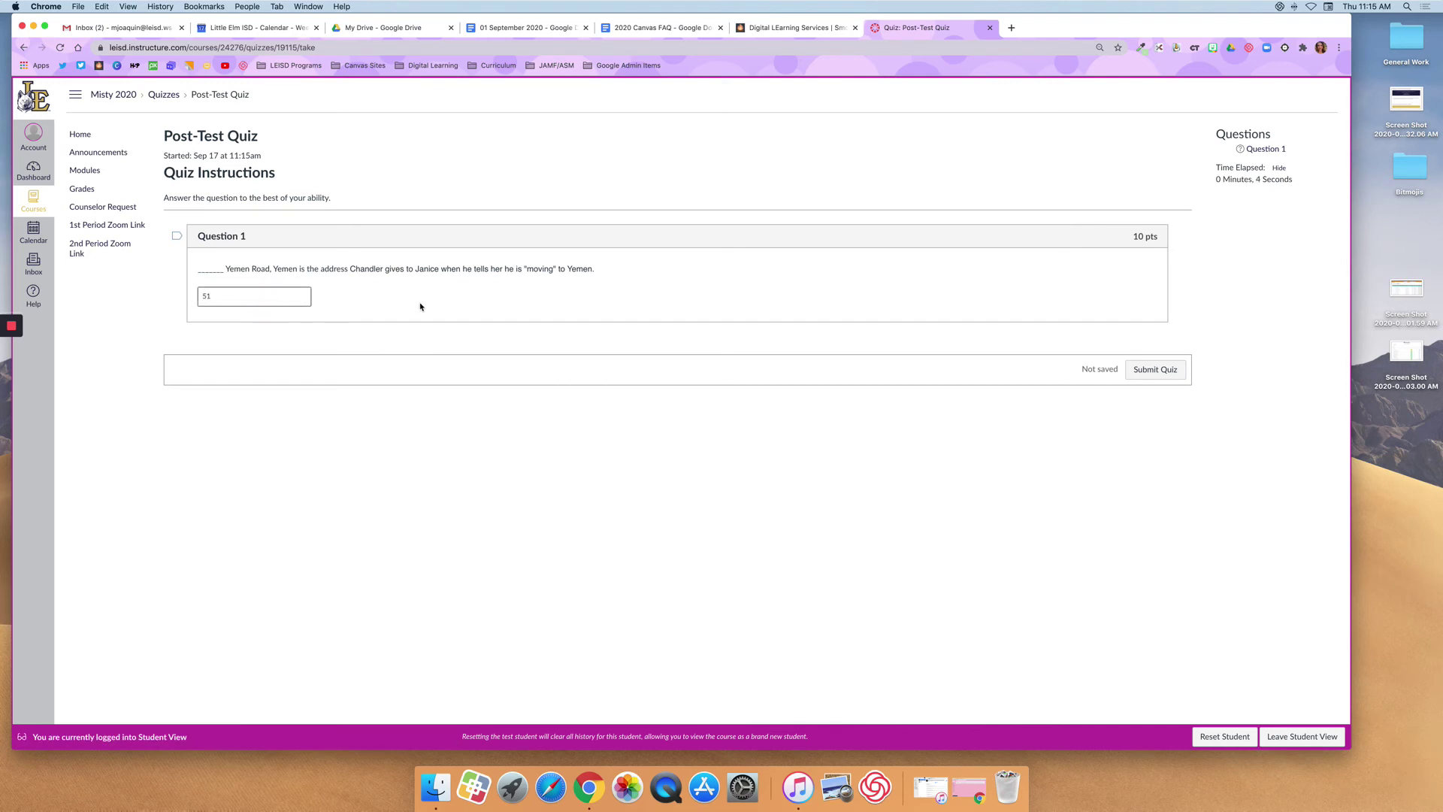
click(1127, 378)
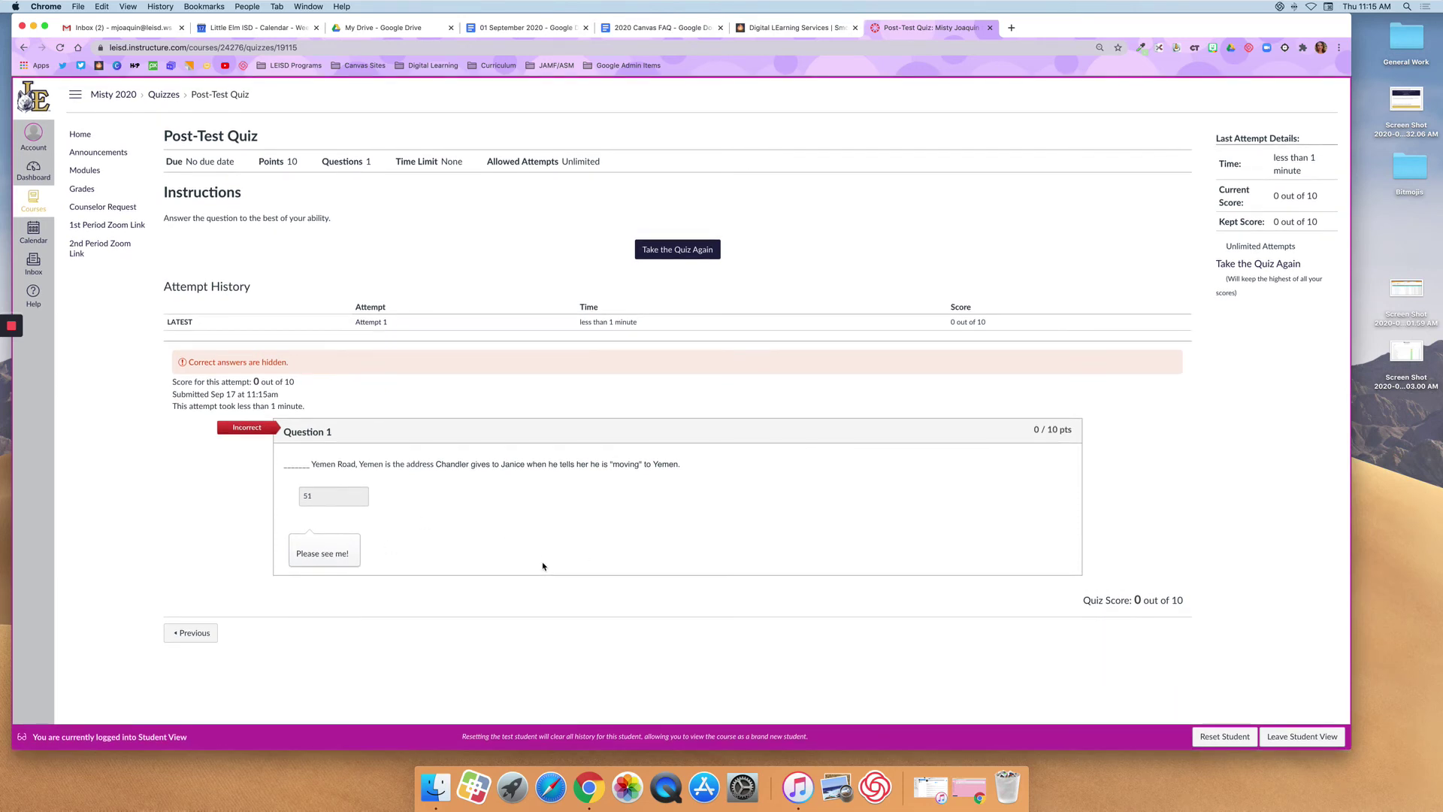
click(89, 171)
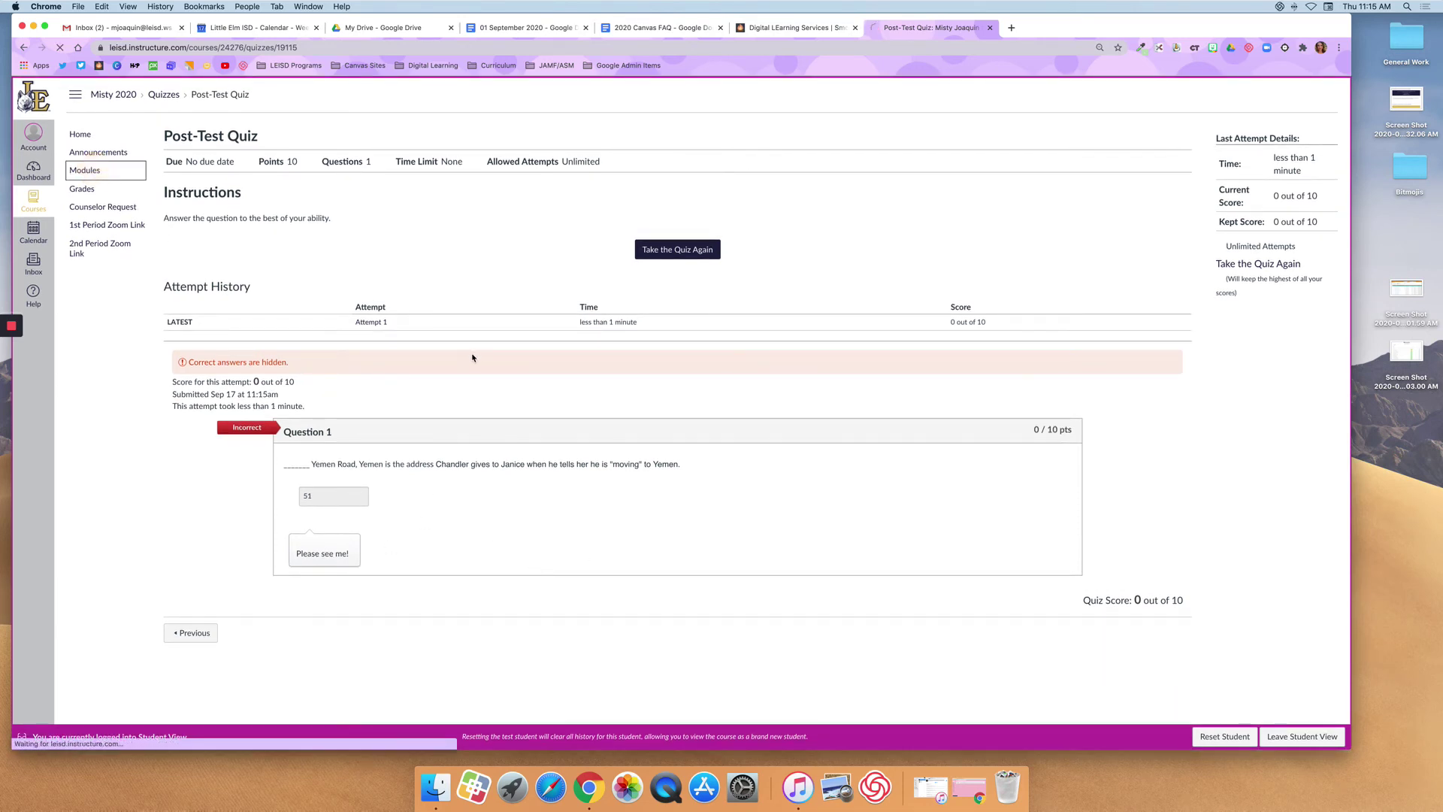
scroll(567, 397, down, 3)
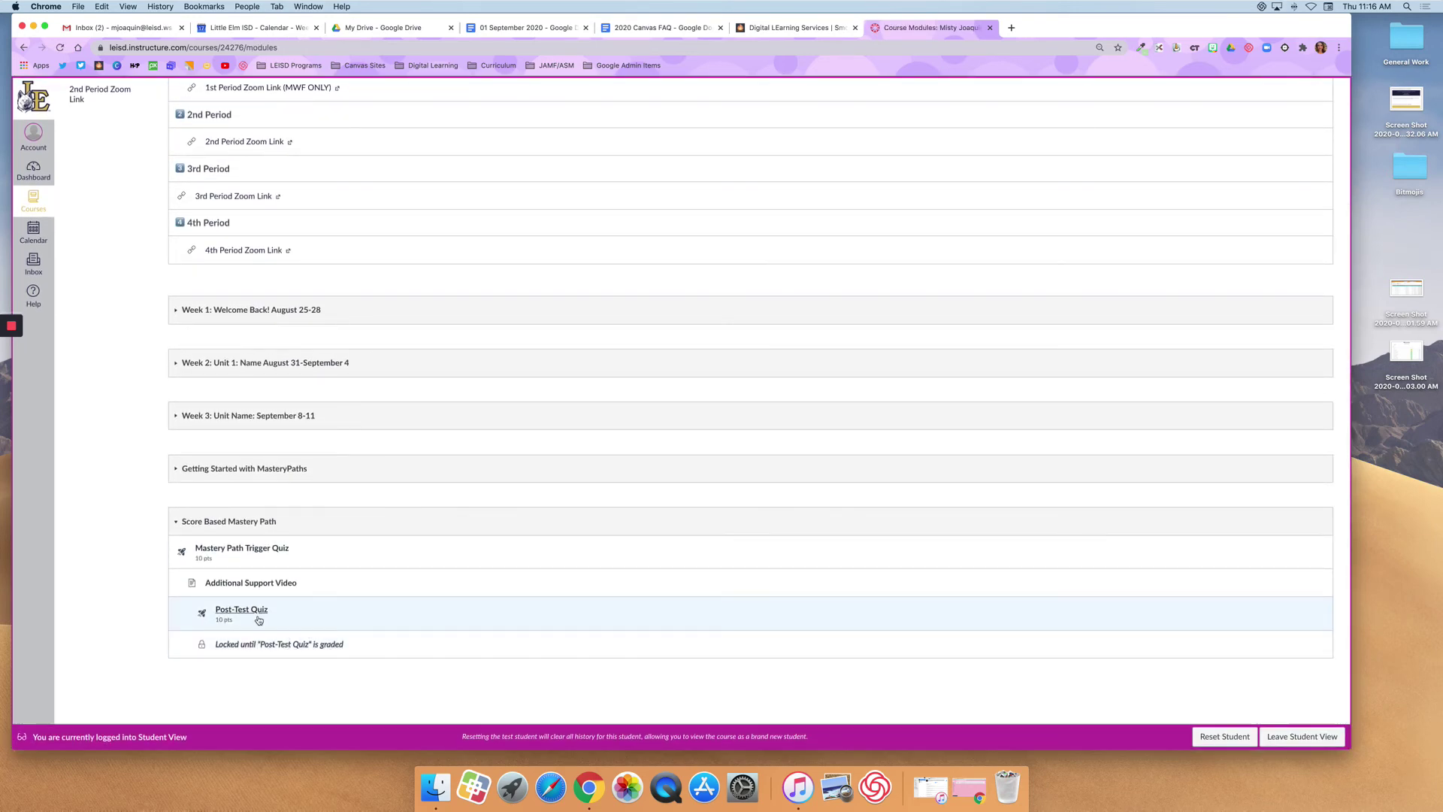
- Reset the test student to clear the quiz attempts, and go to the Score Based Mastery Path module
click(1253, 736)
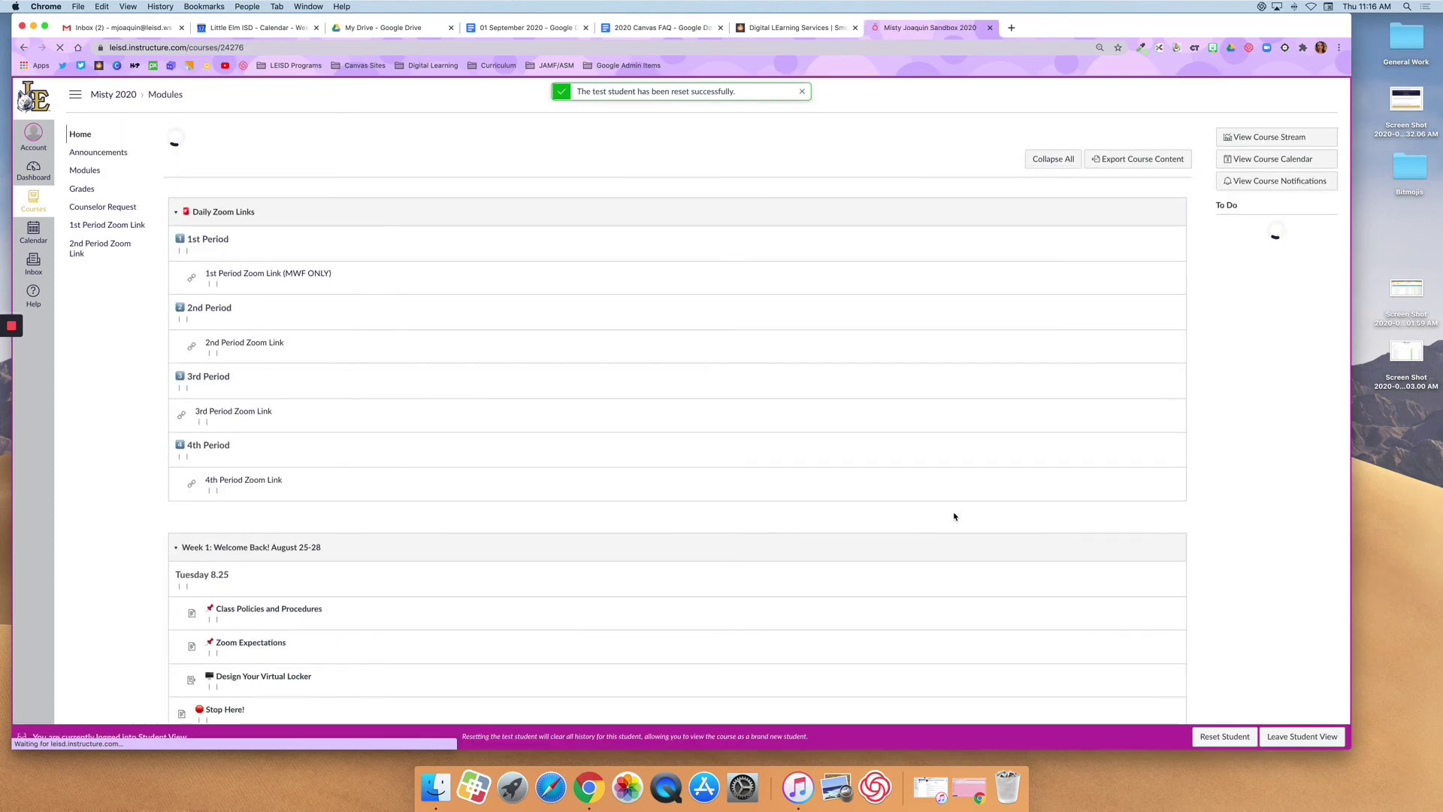
scroll(908, 529, down, 12)
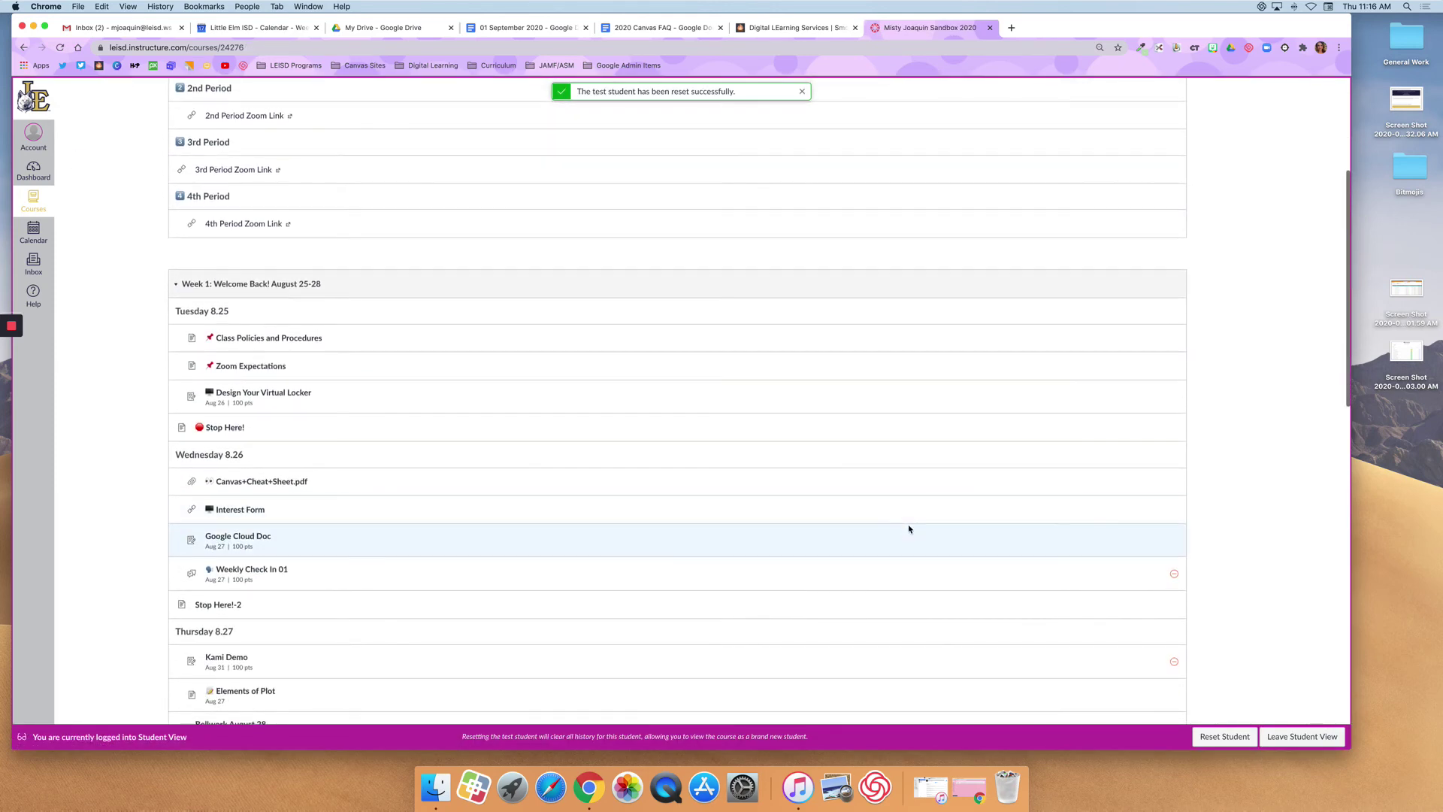
scroll(902, 527, down, 6)
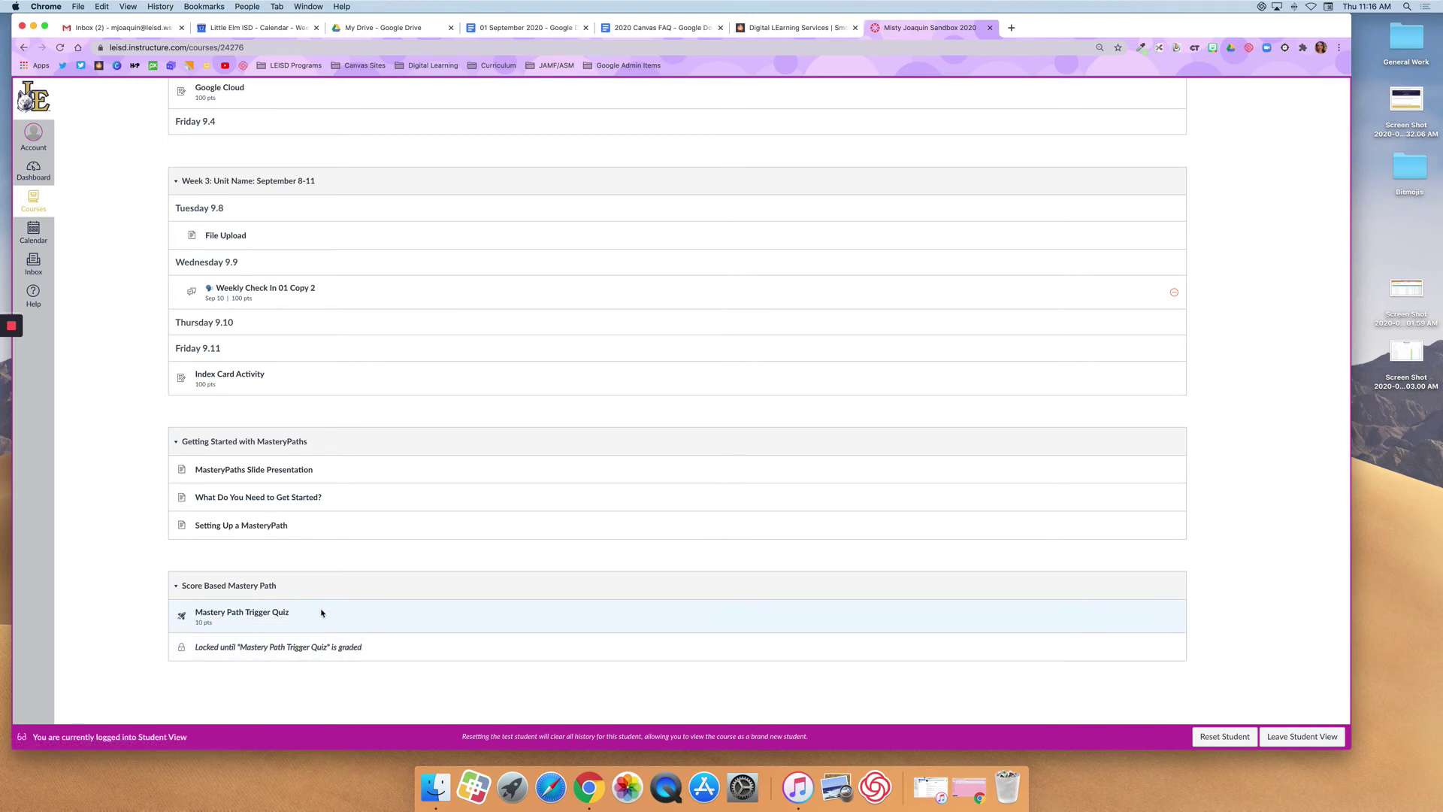
- Take the Mastery Path Trigger Quiz again, answering 15 Yemen Road, Yemen, and submit it
click(226, 614)
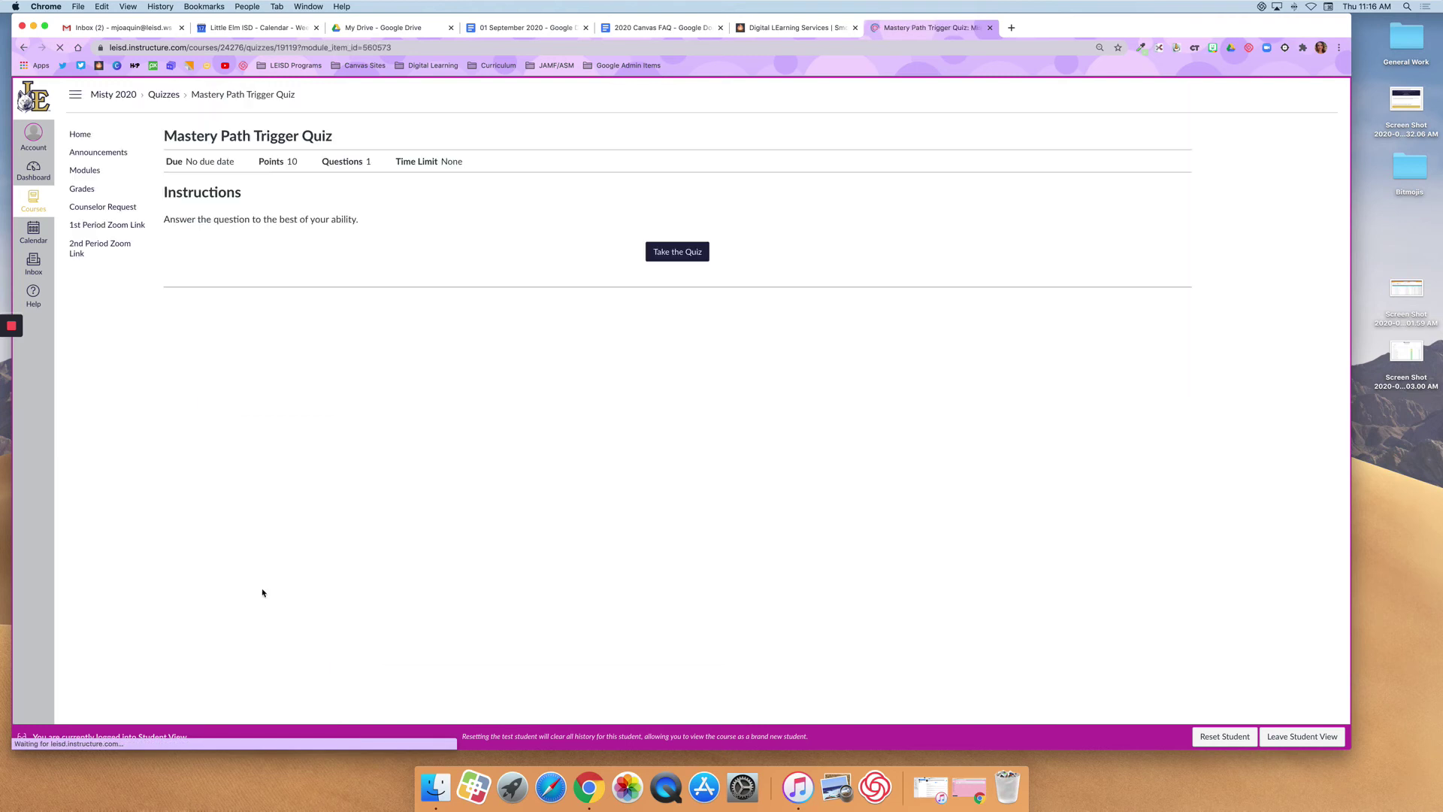
click(660, 256)
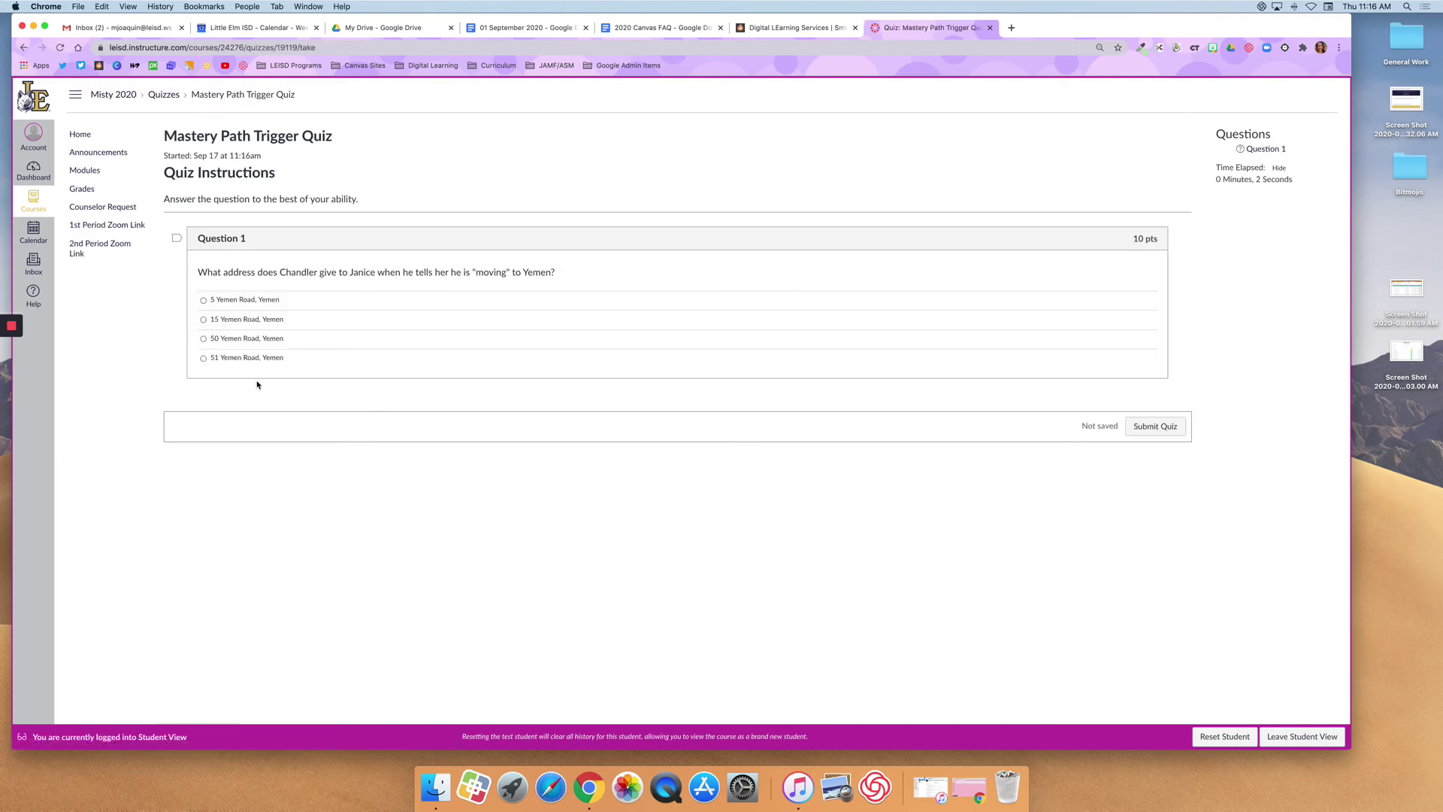
click(203, 320)
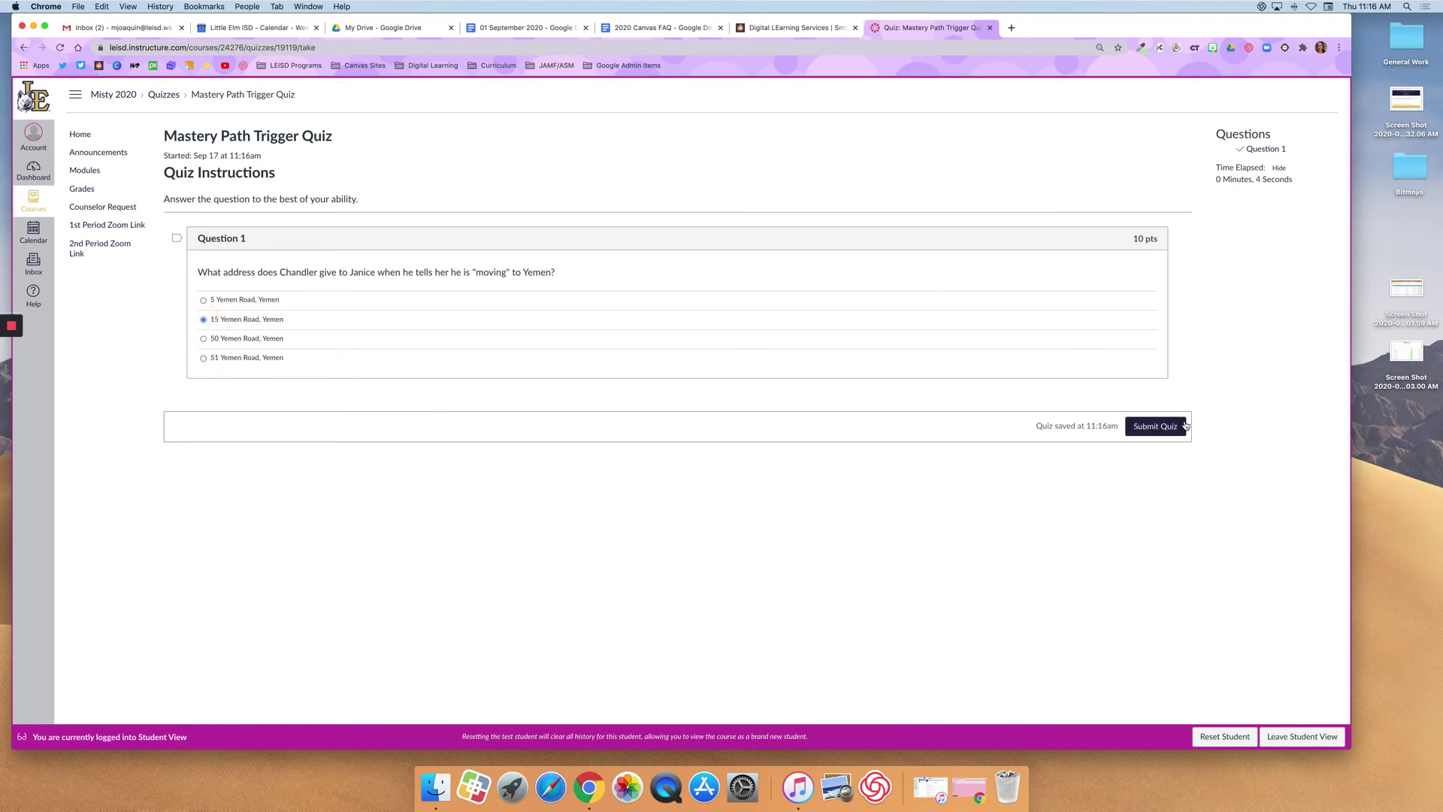
click(1149, 426)
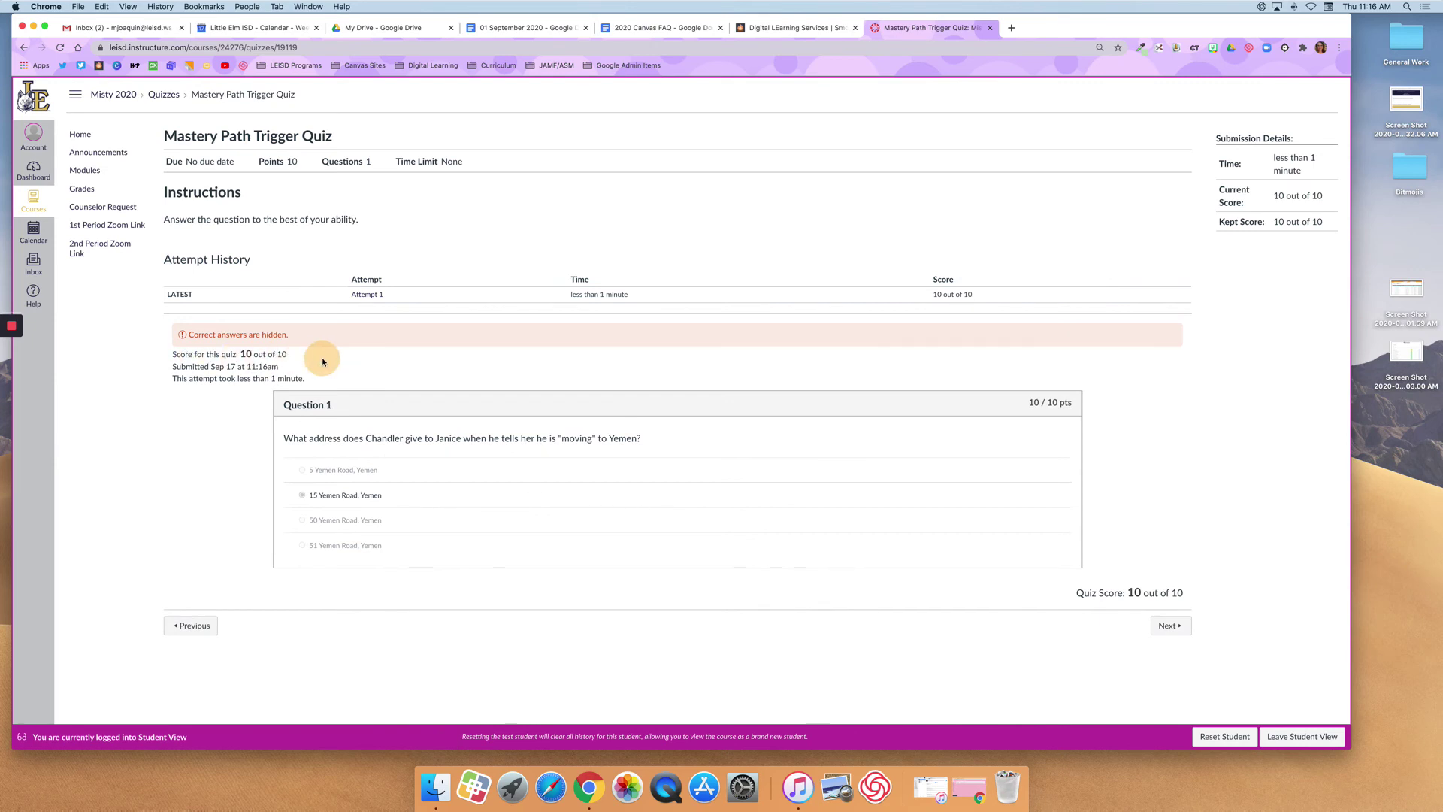
- Return to the course modules and open the Congratulations! page in the Score Based Mastery Path module
click(84, 169)
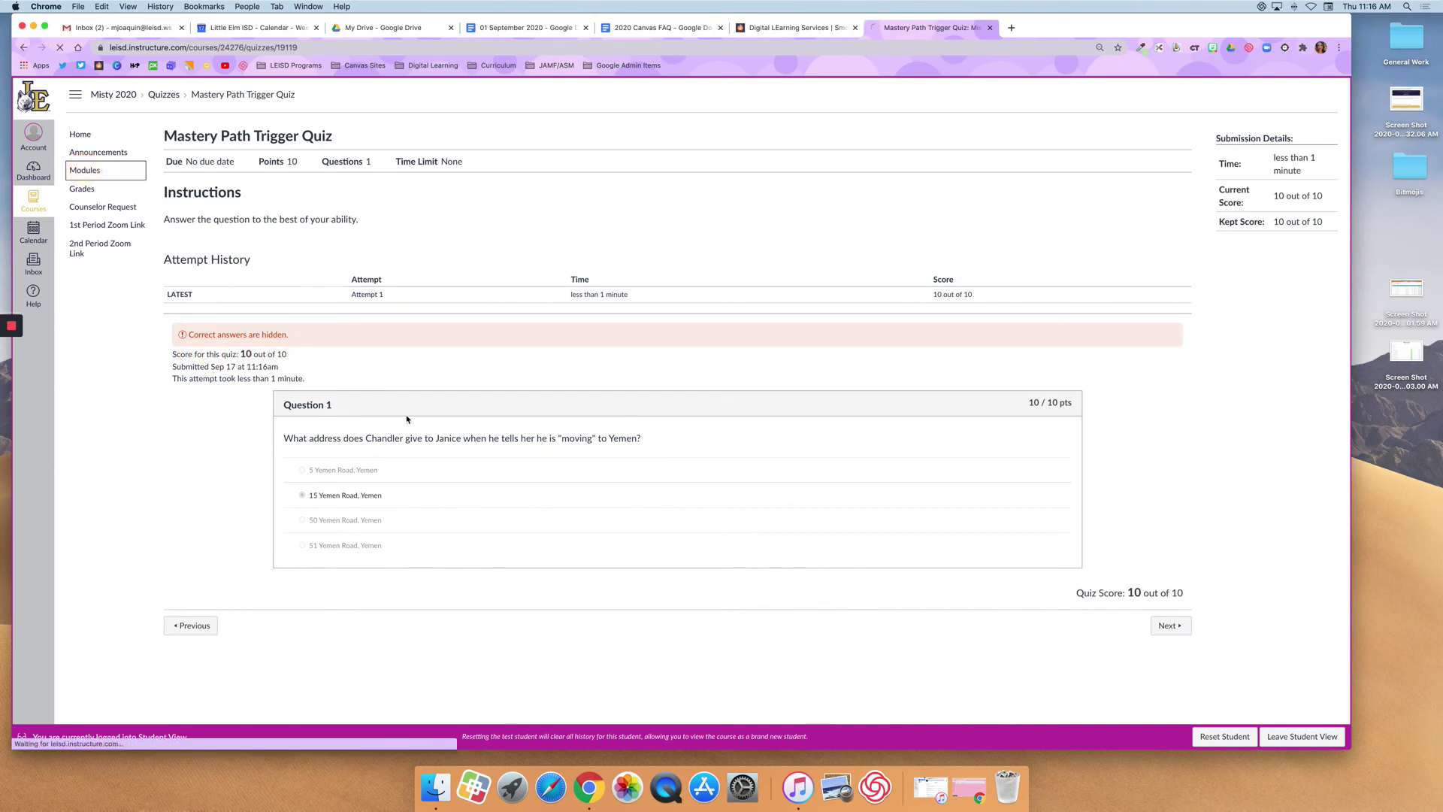
scroll(431, 428, down, 15)
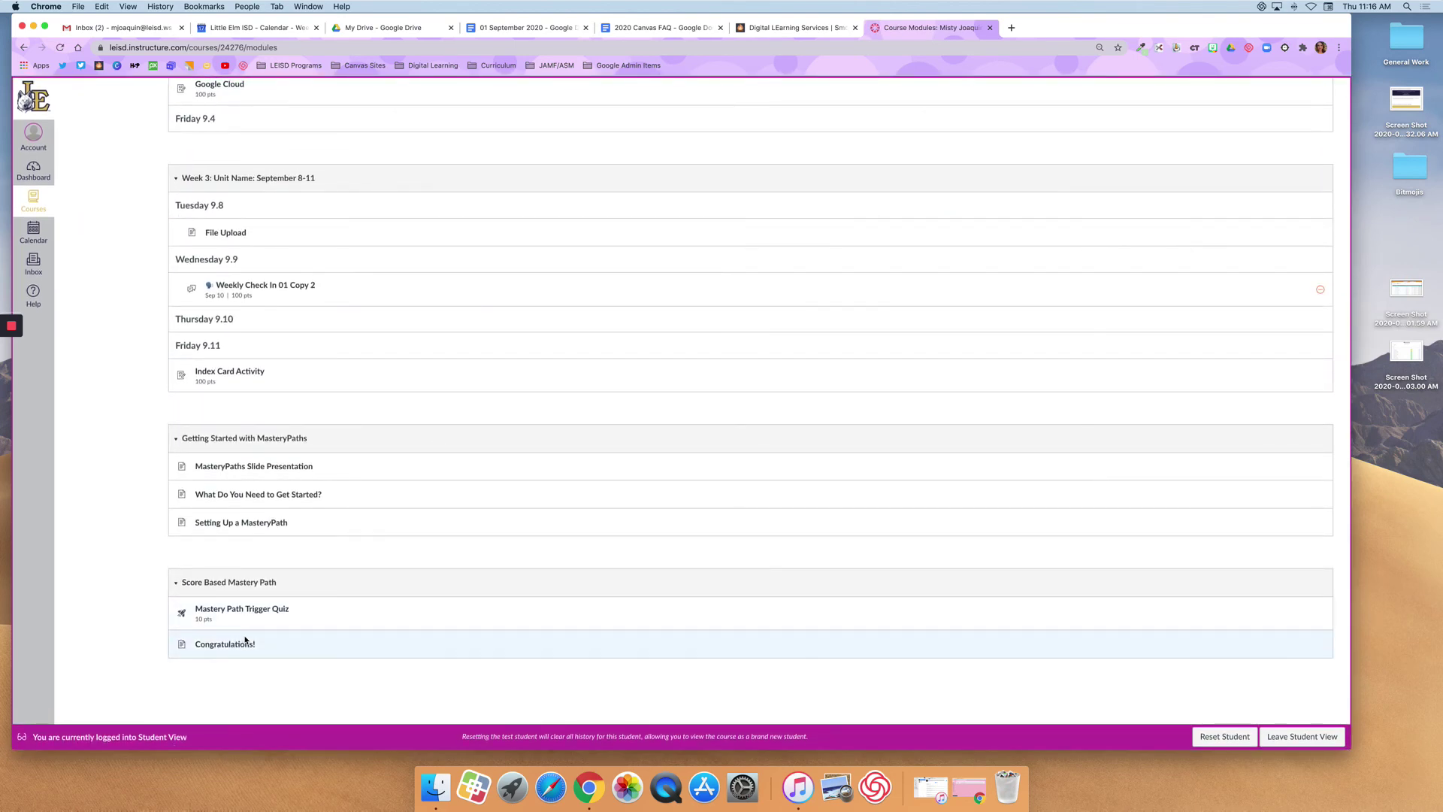
click(228, 644)
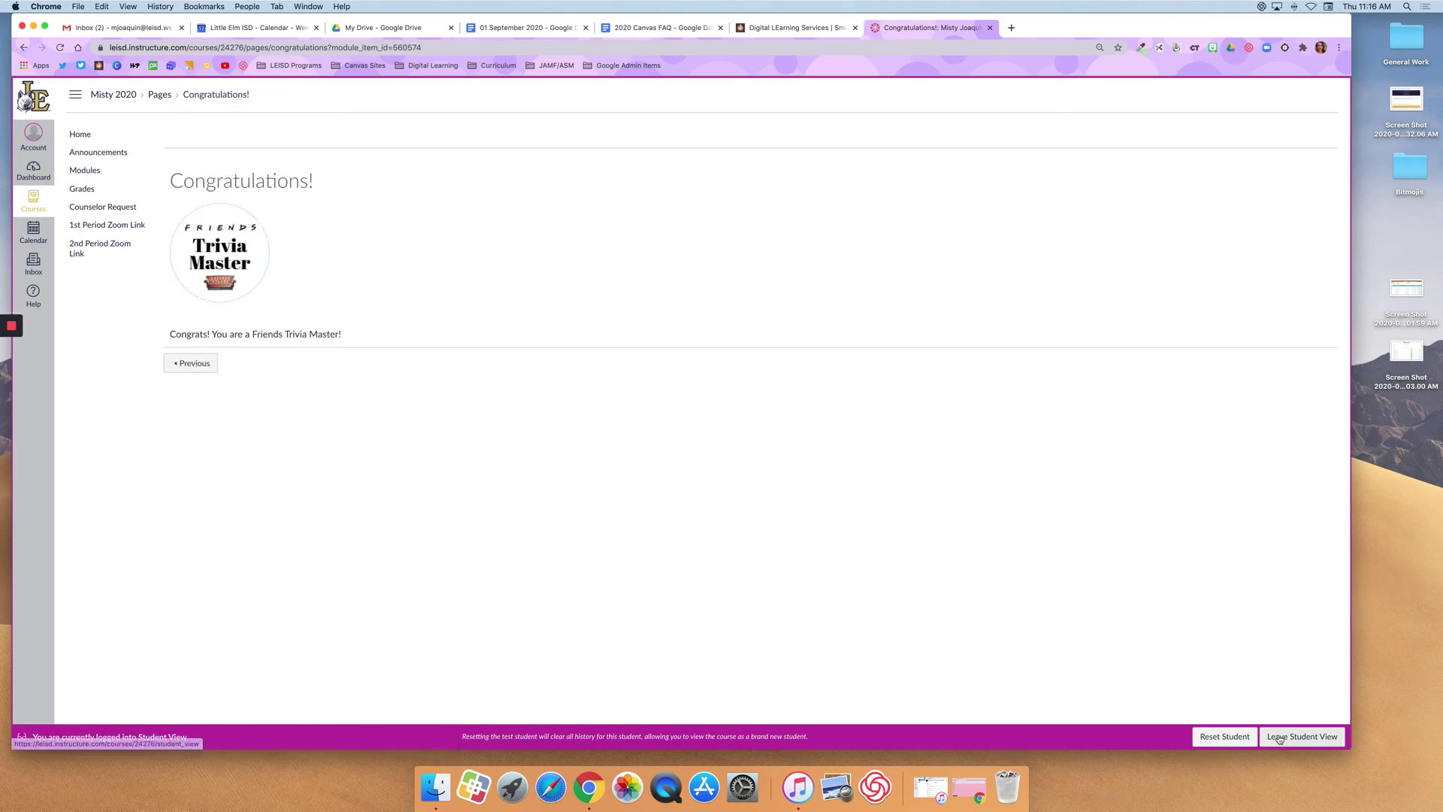
- Reset the test student again and review the items under the Score Based Mastery Path module
click(1231, 738)
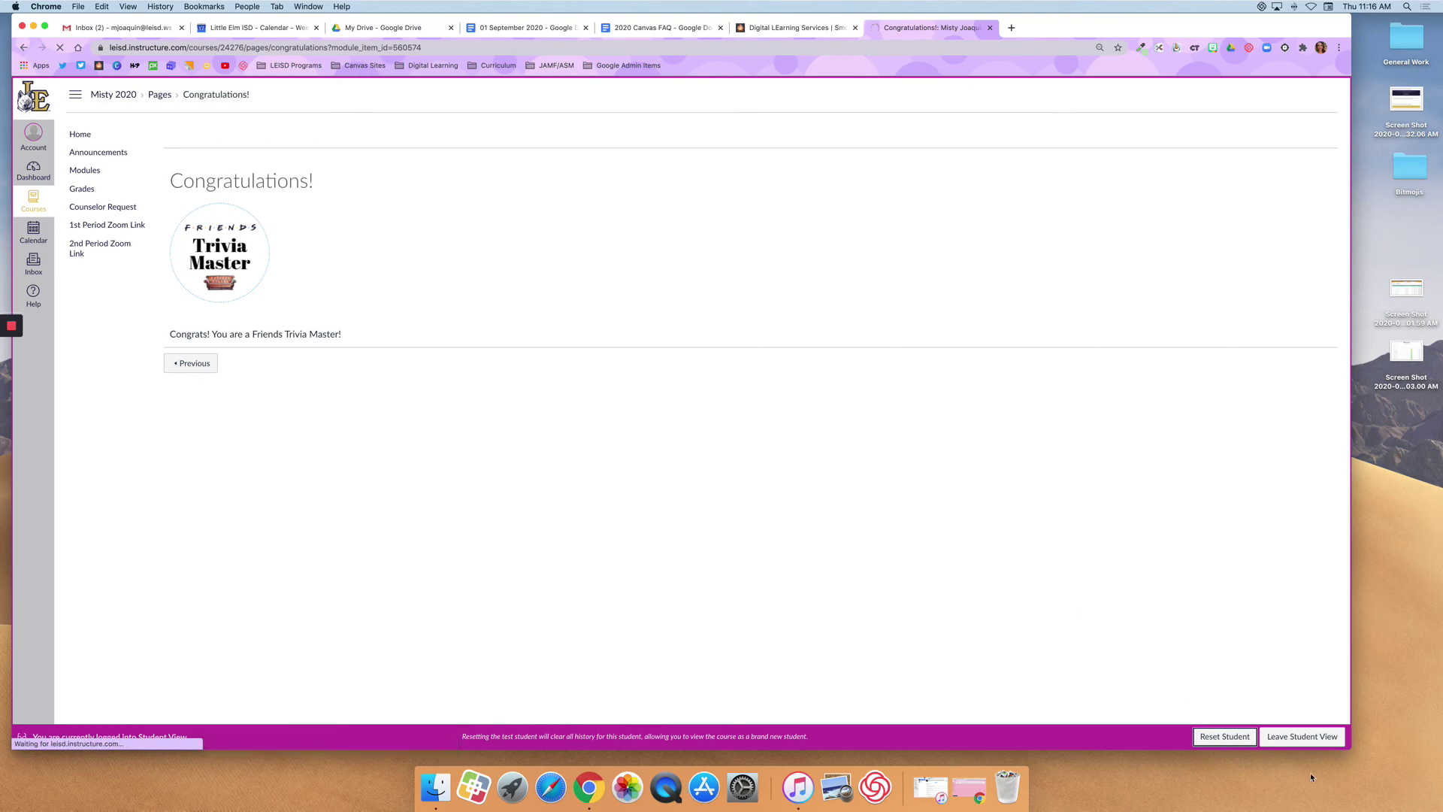
scroll(683, 509, down, 10)
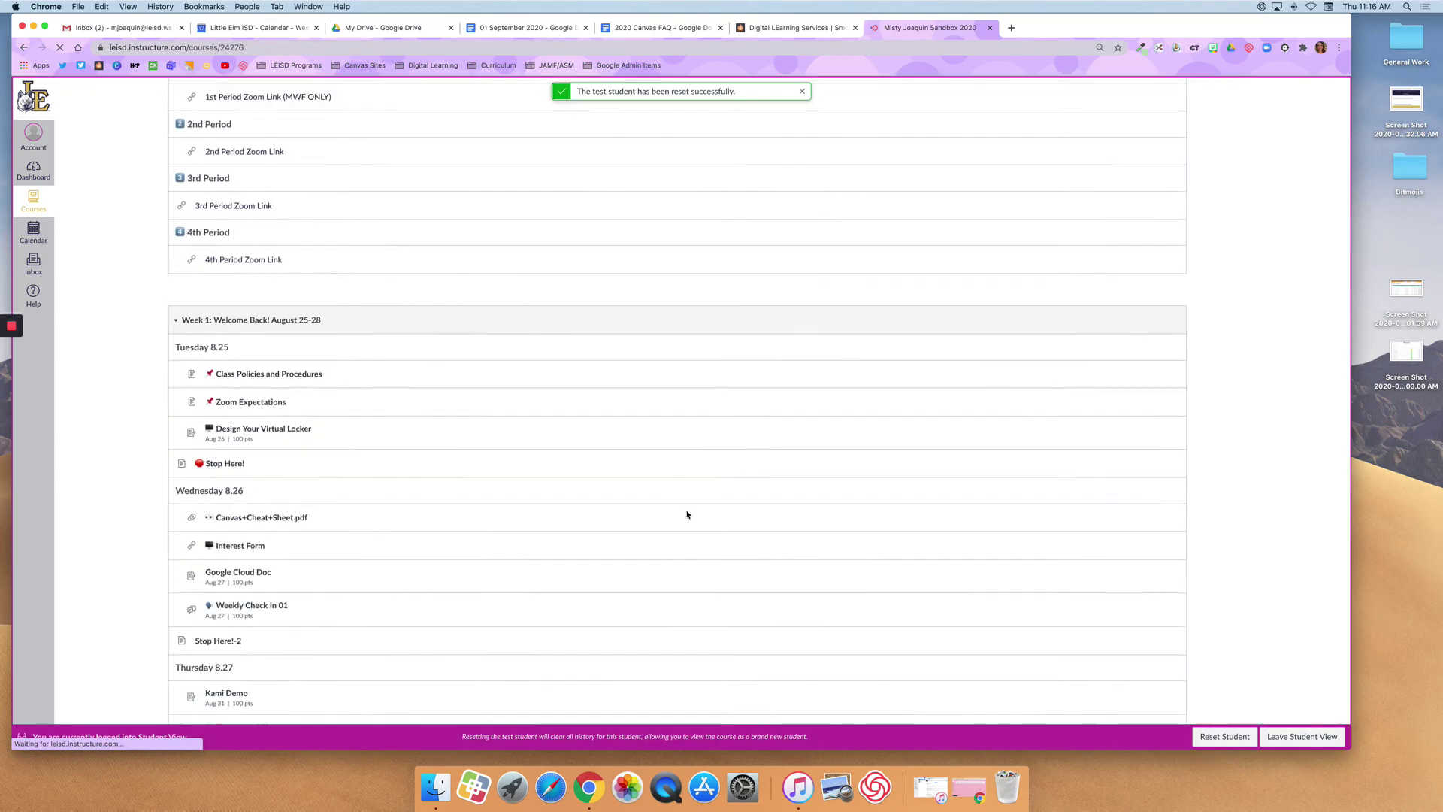
scroll(685, 511, down, 6)
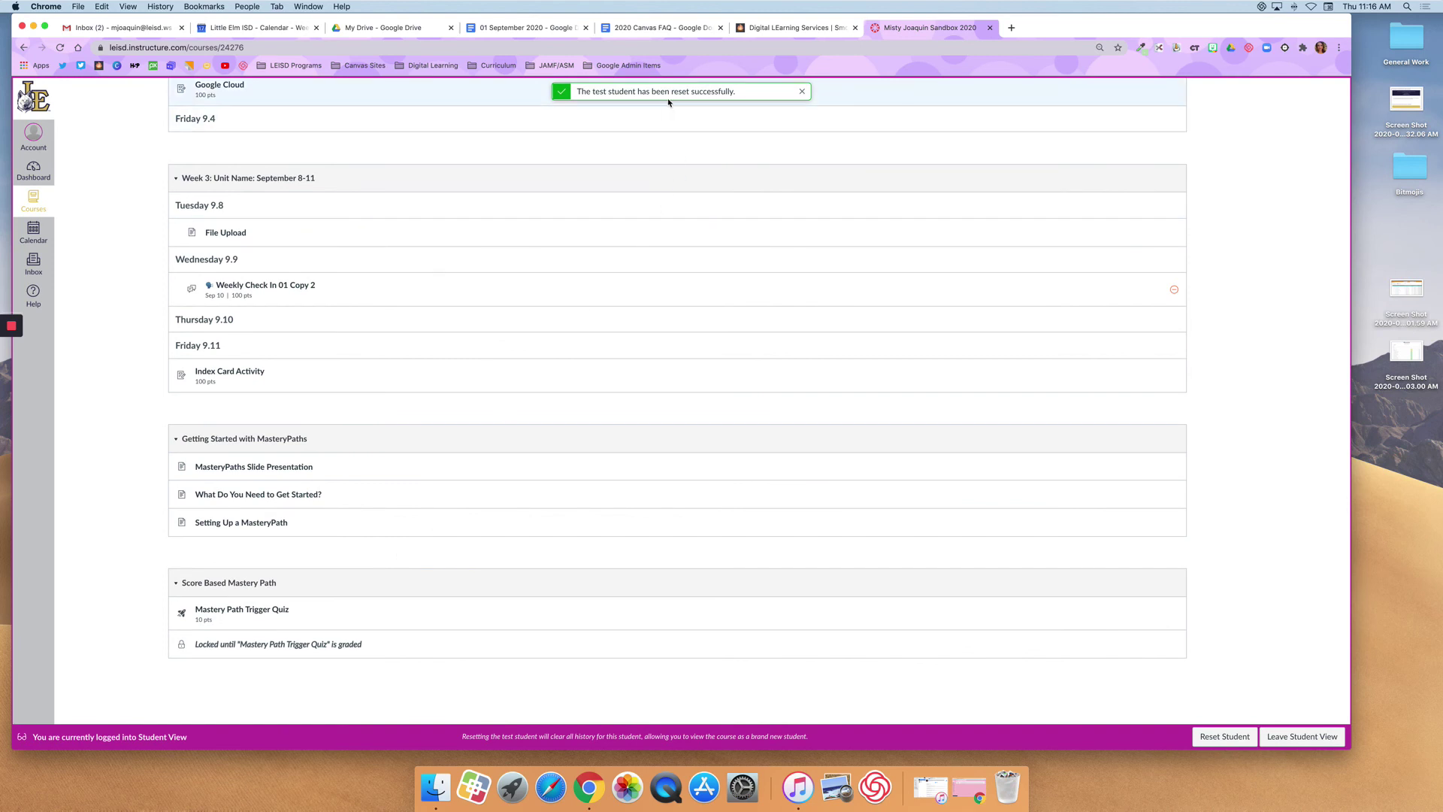
mouse_move(4, 361)
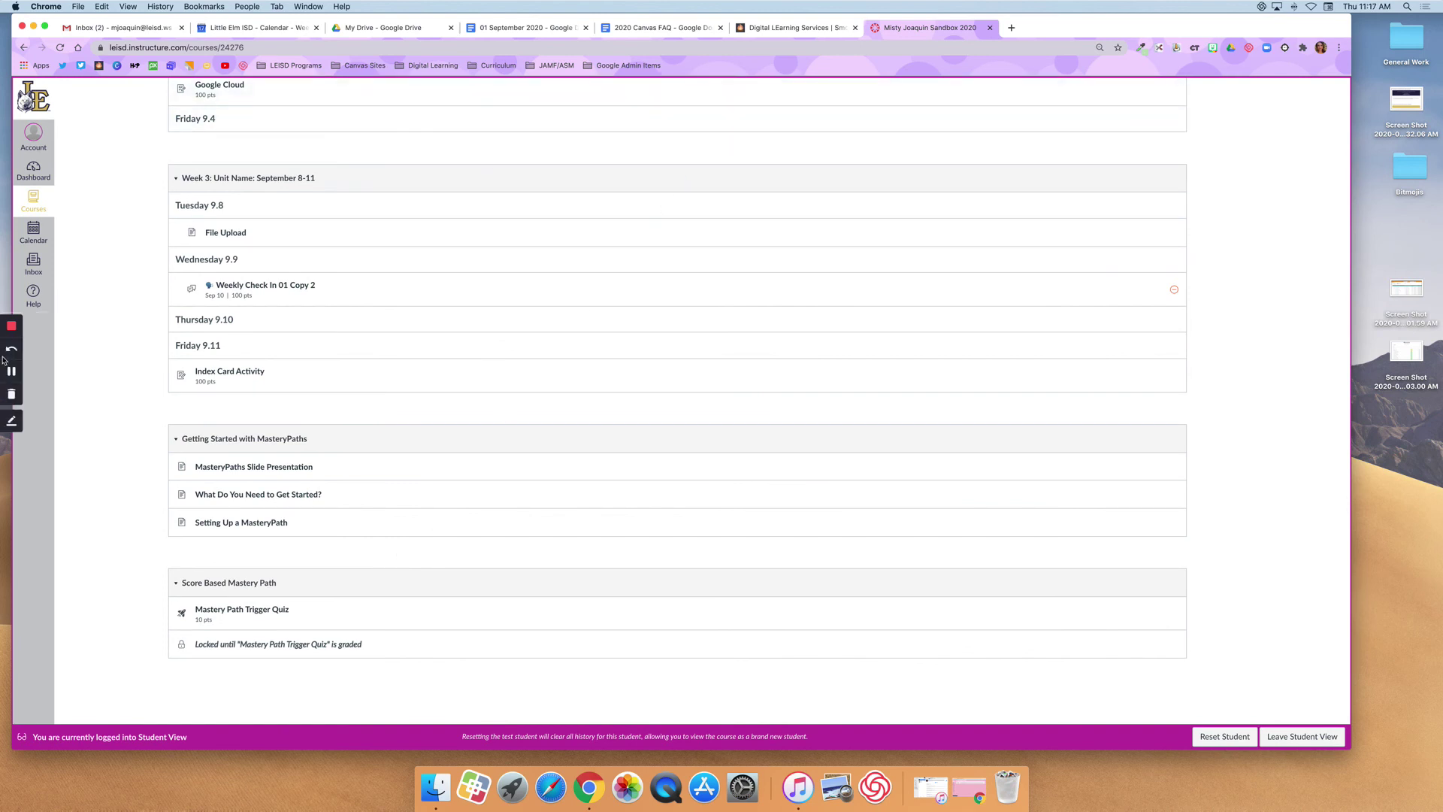
click(13, 421)
mouse_move(274, 565)
mouse_down()
mouse_move(129, 602)
mouse_move(496, 657)
mouse_move(138, 553)
mouse_move(137, 602)
mouse_move(170, 629)
mouse_move(402, 663)
mouse_move(244, 662)
mouse_move(304, 673)
mouse_up()
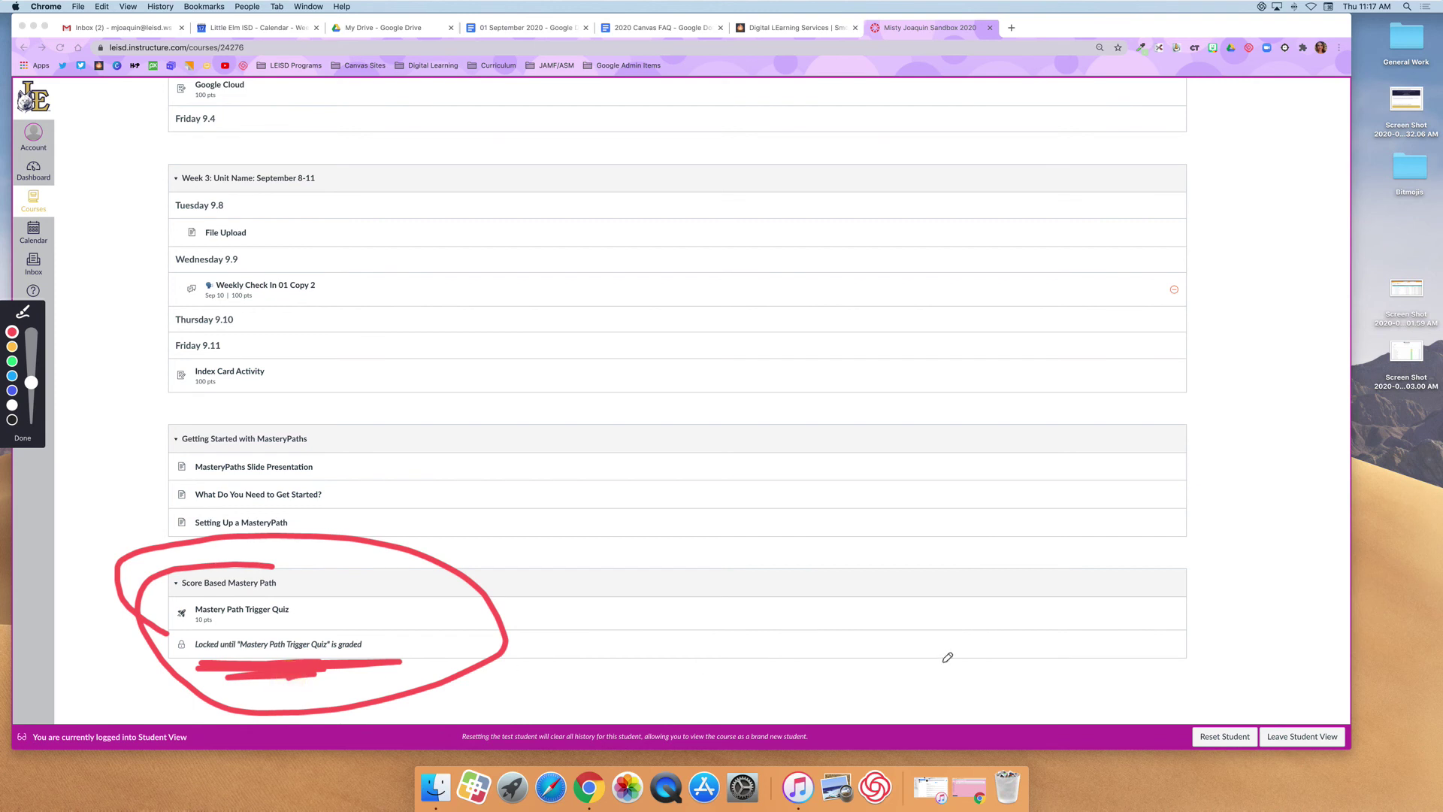
click(22, 439)
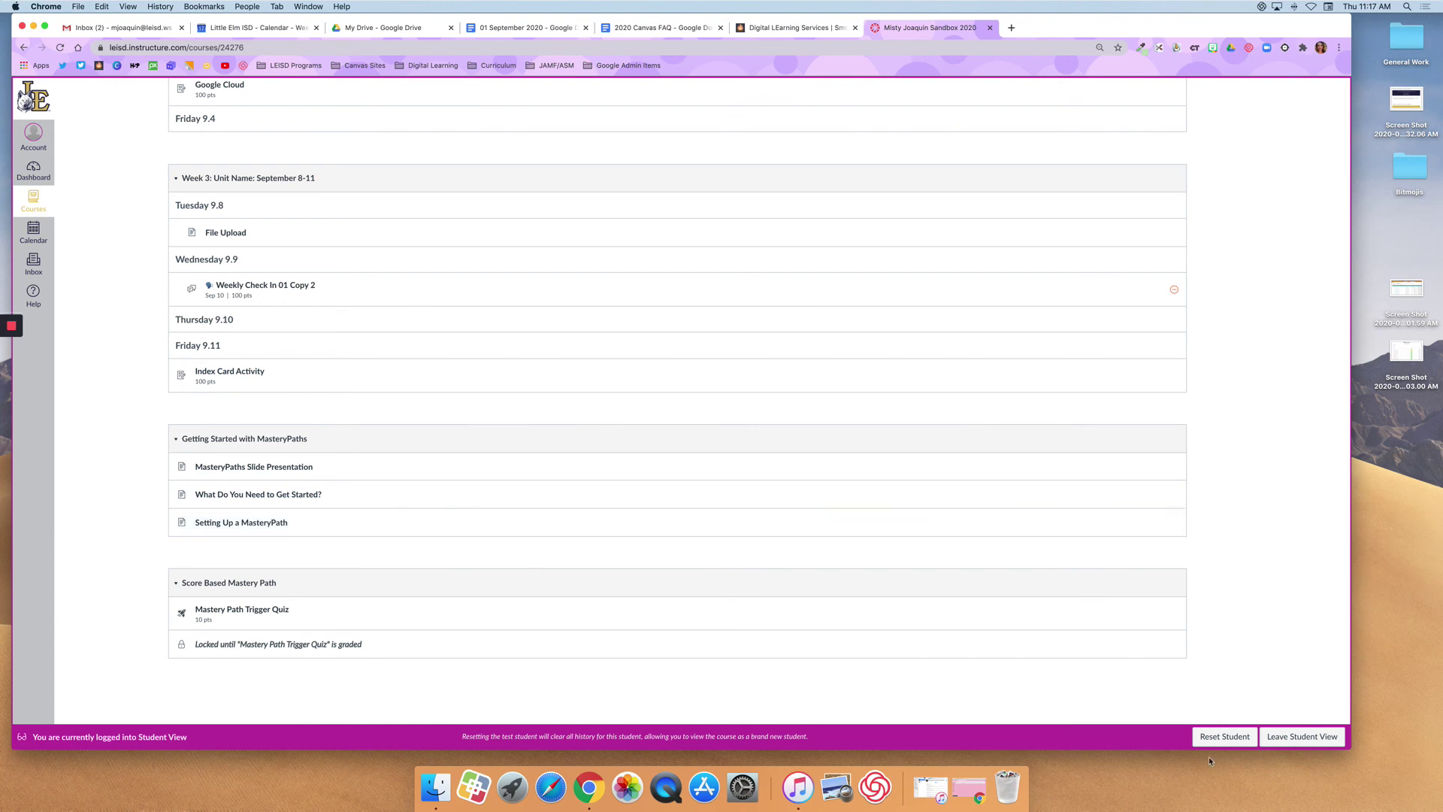
- Leave Student View and review the items of the Score Based Mastery Path module in the teacher's module list
click(1302, 737)
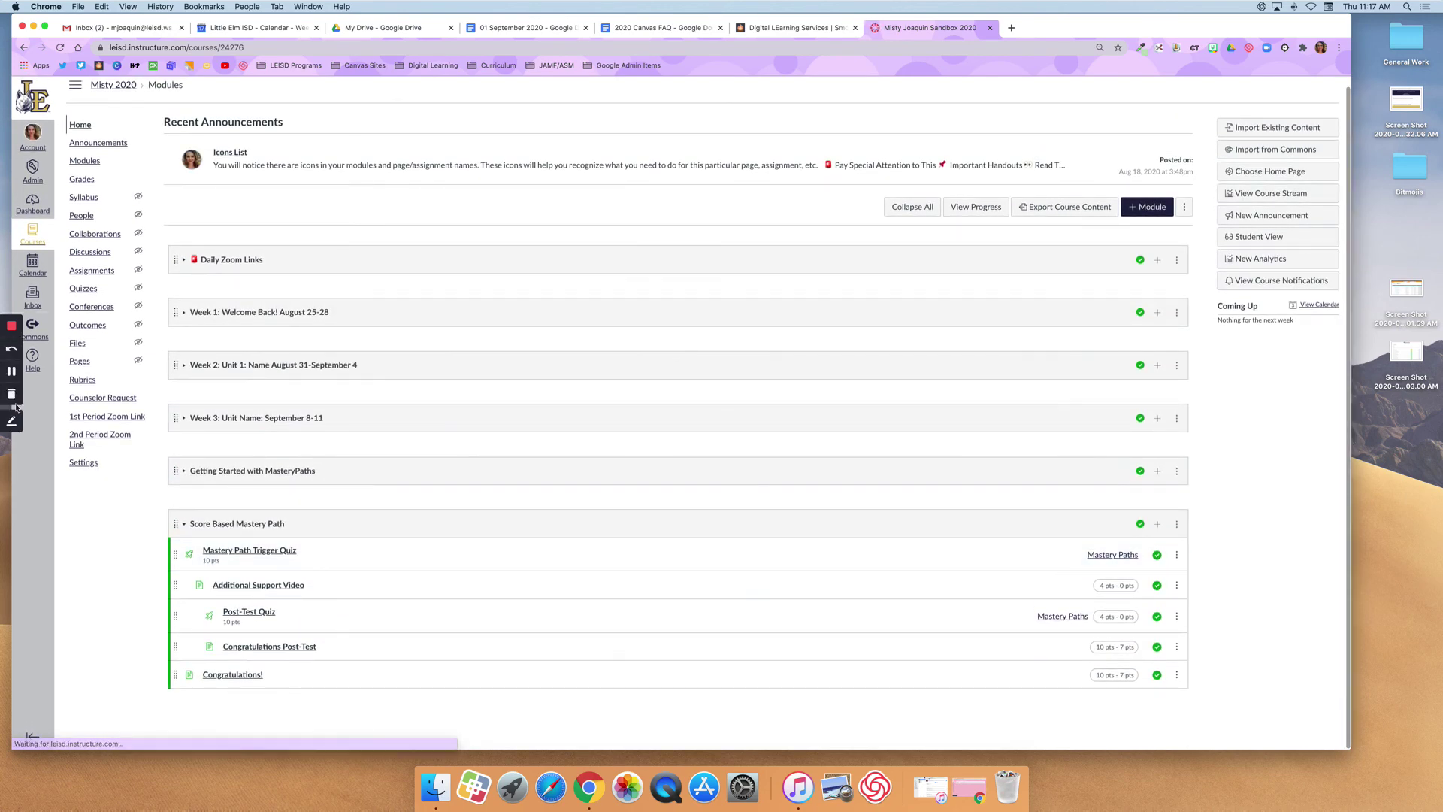
click(12, 419)
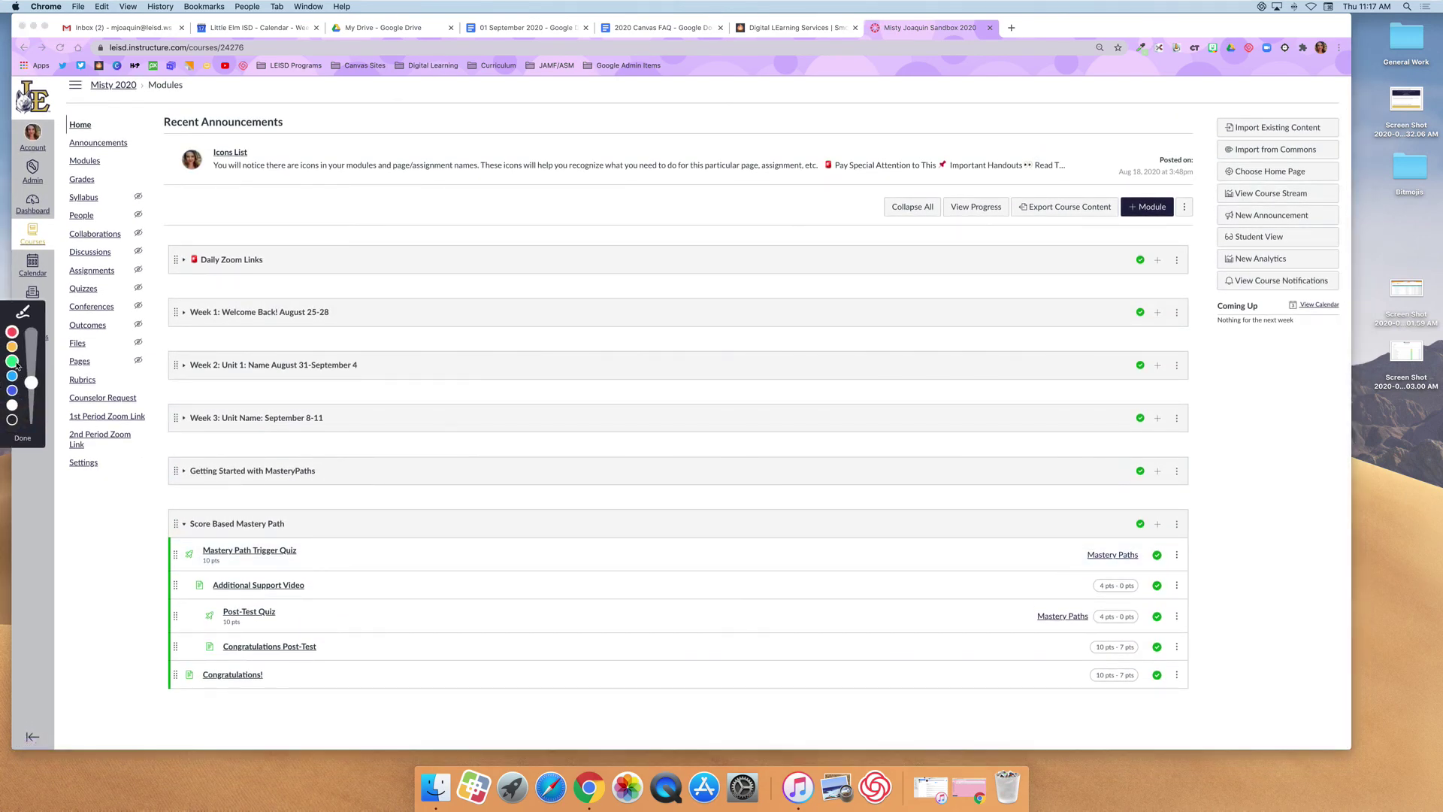
mouse_move(366, 550)
mouse_down()
mouse_move(147, 508)
mouse_move(442, 754)
mouse_move(143, 504)
mouse_move(413, 725)
mouse_move(151, 519)
mouse_move(457, 672)
mouse_move(71, 593)
mouse_move(363, 583)
mouse_move(251, 516)
mouse_move(262, 508)
mouse_up()
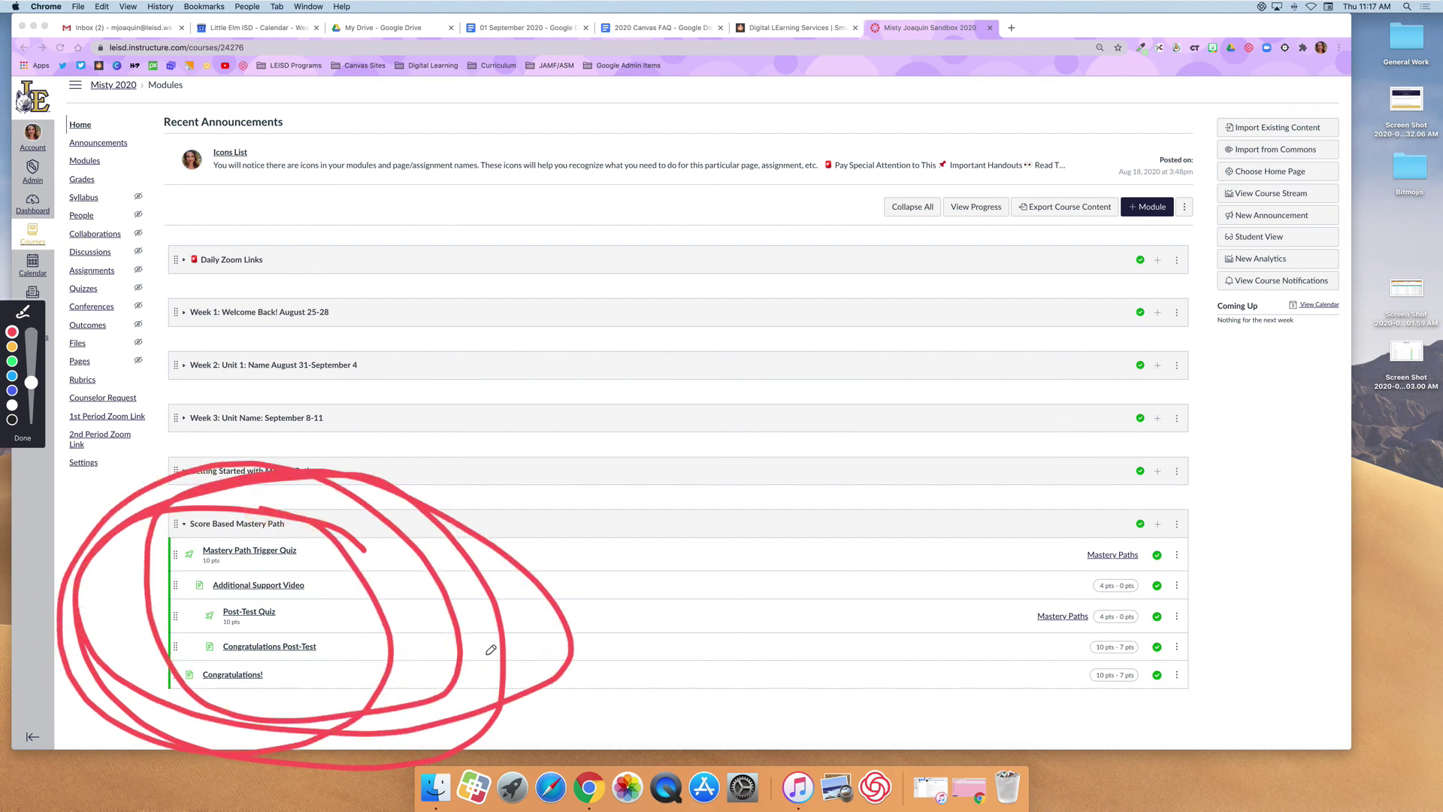
click(22, 438)
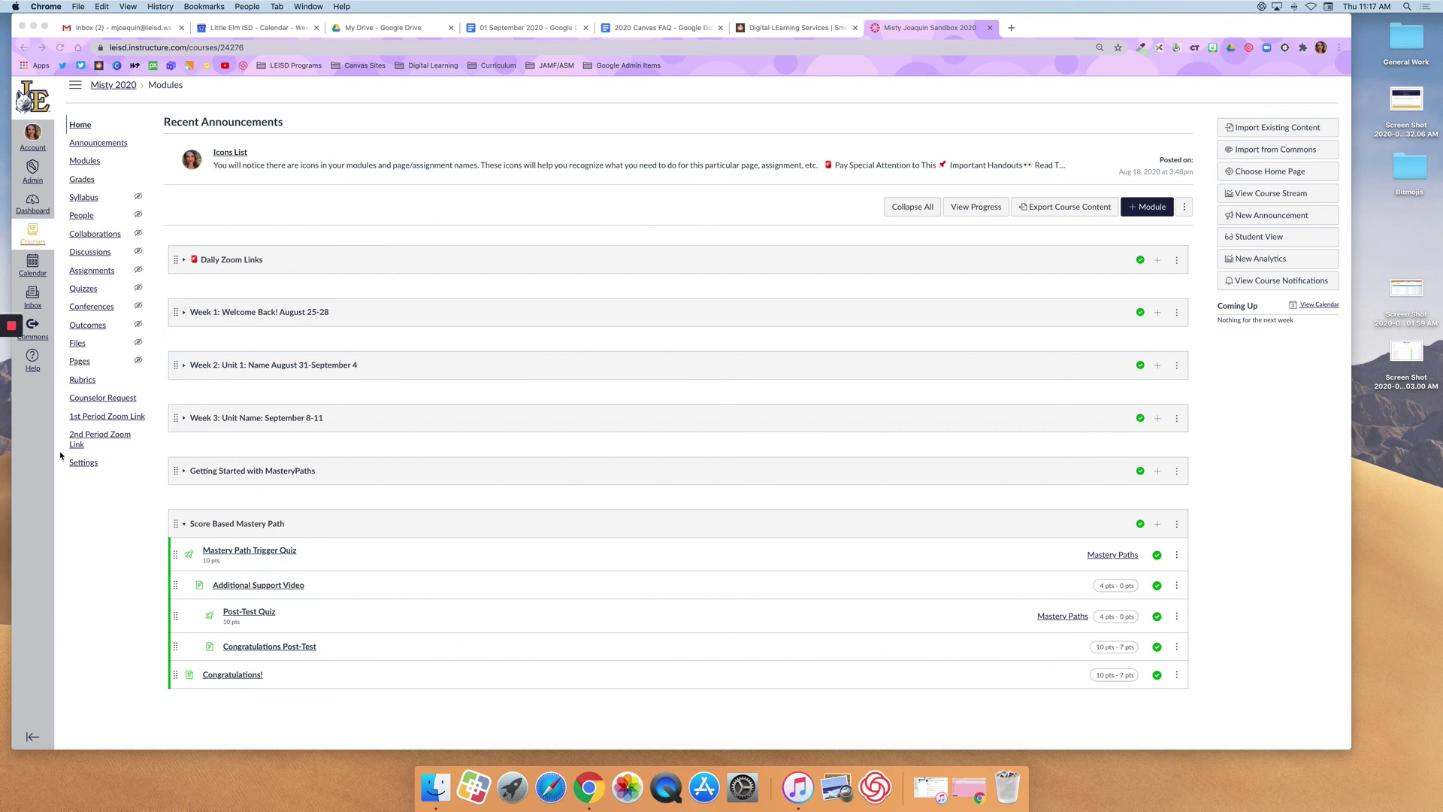
- Open the Mastery Path Trigger Quiz for editing, review its Mastery Paths score ranges and assigned items, and save the quiz
click(260, 552)
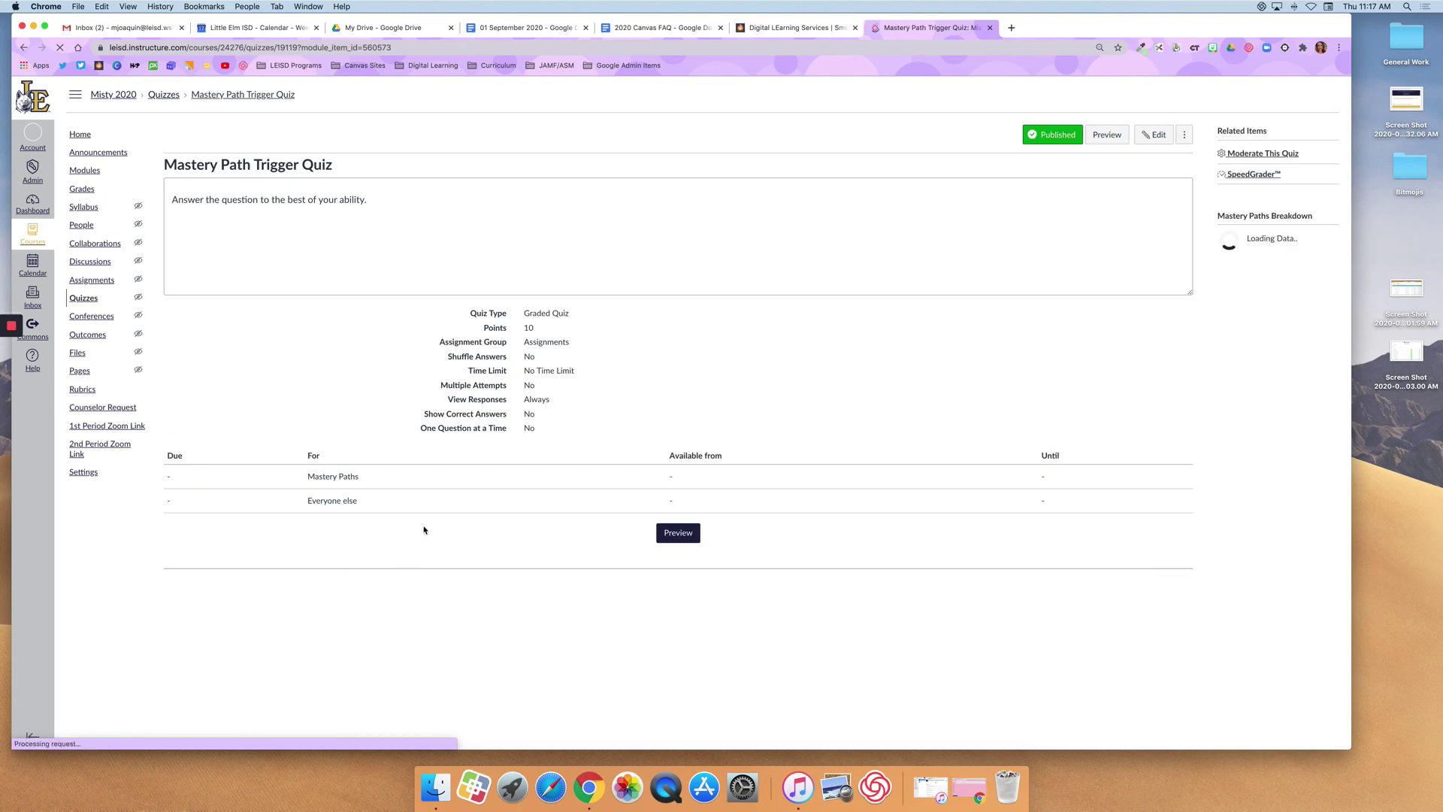
click(1148, 136)
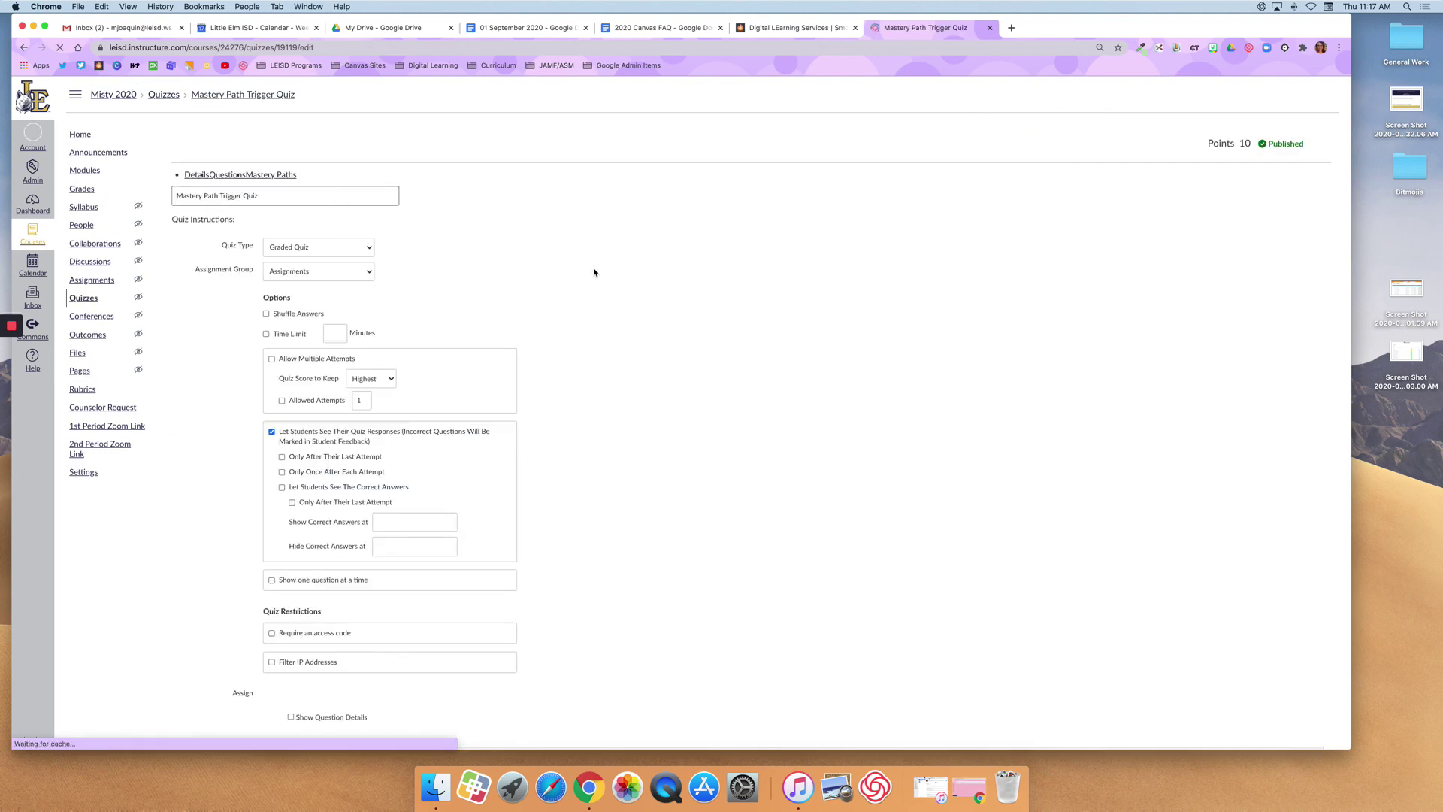
scroll(466, 323, down, 3)
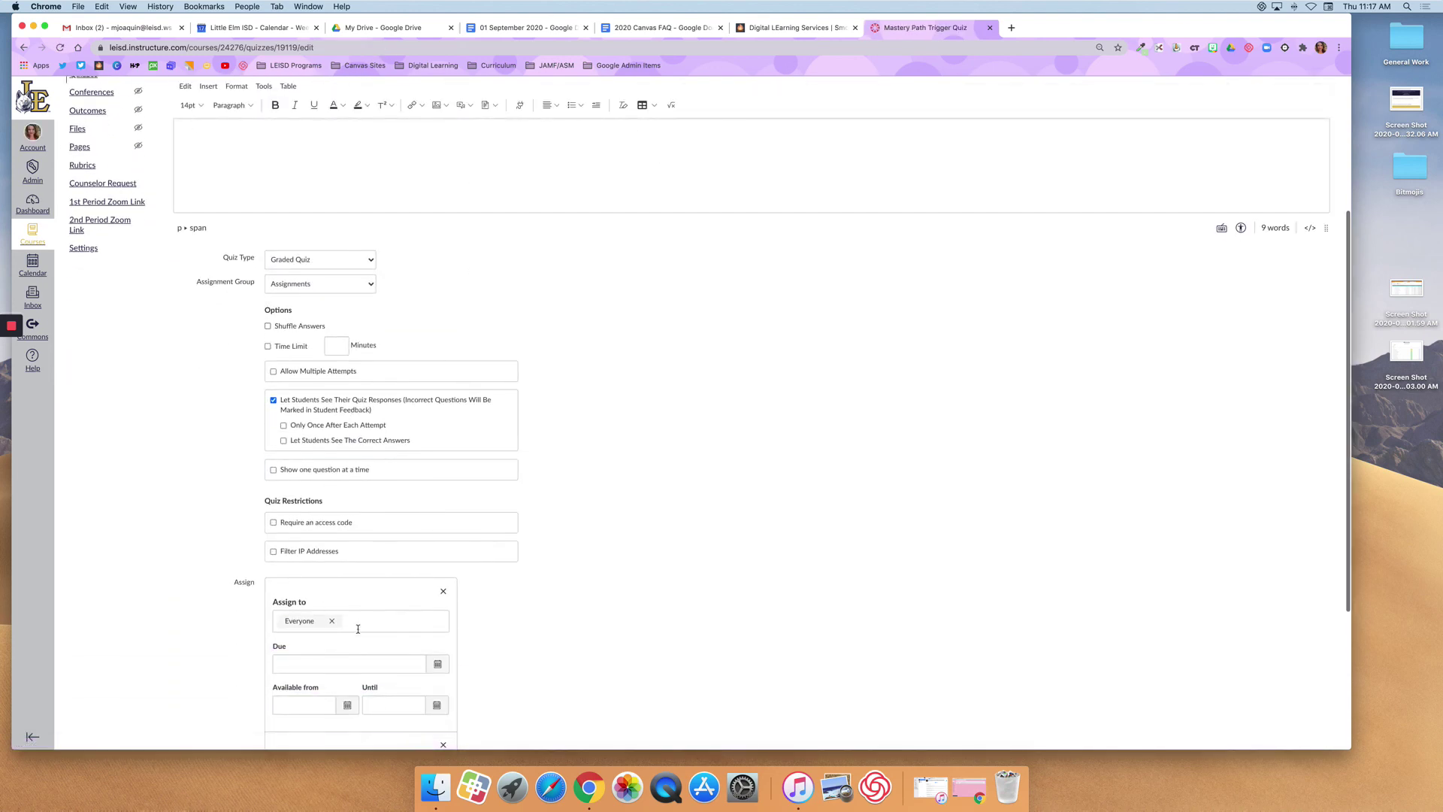
scroll(355, 624, down, 5)
scroll(357, 552, up, 10)
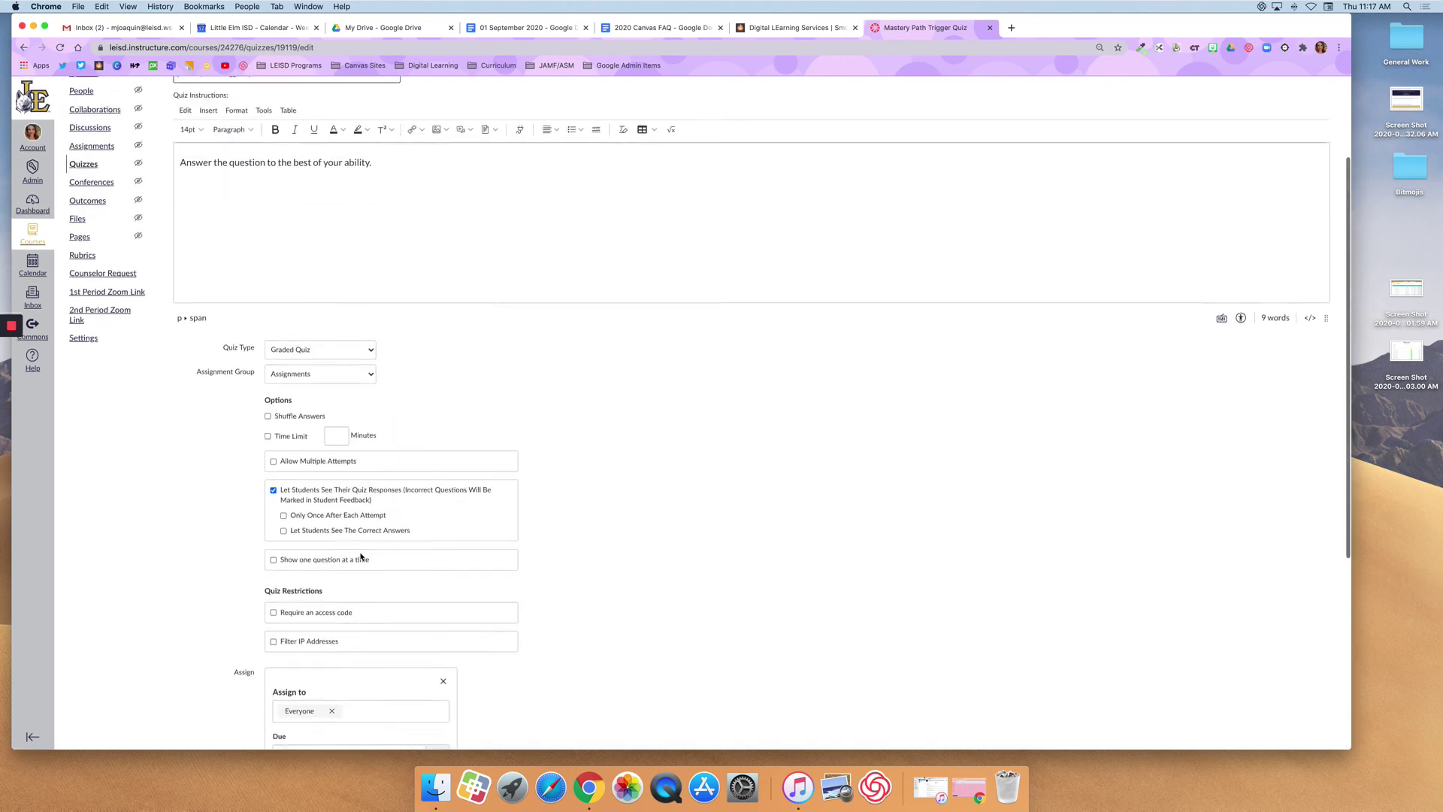
click(280, 179)
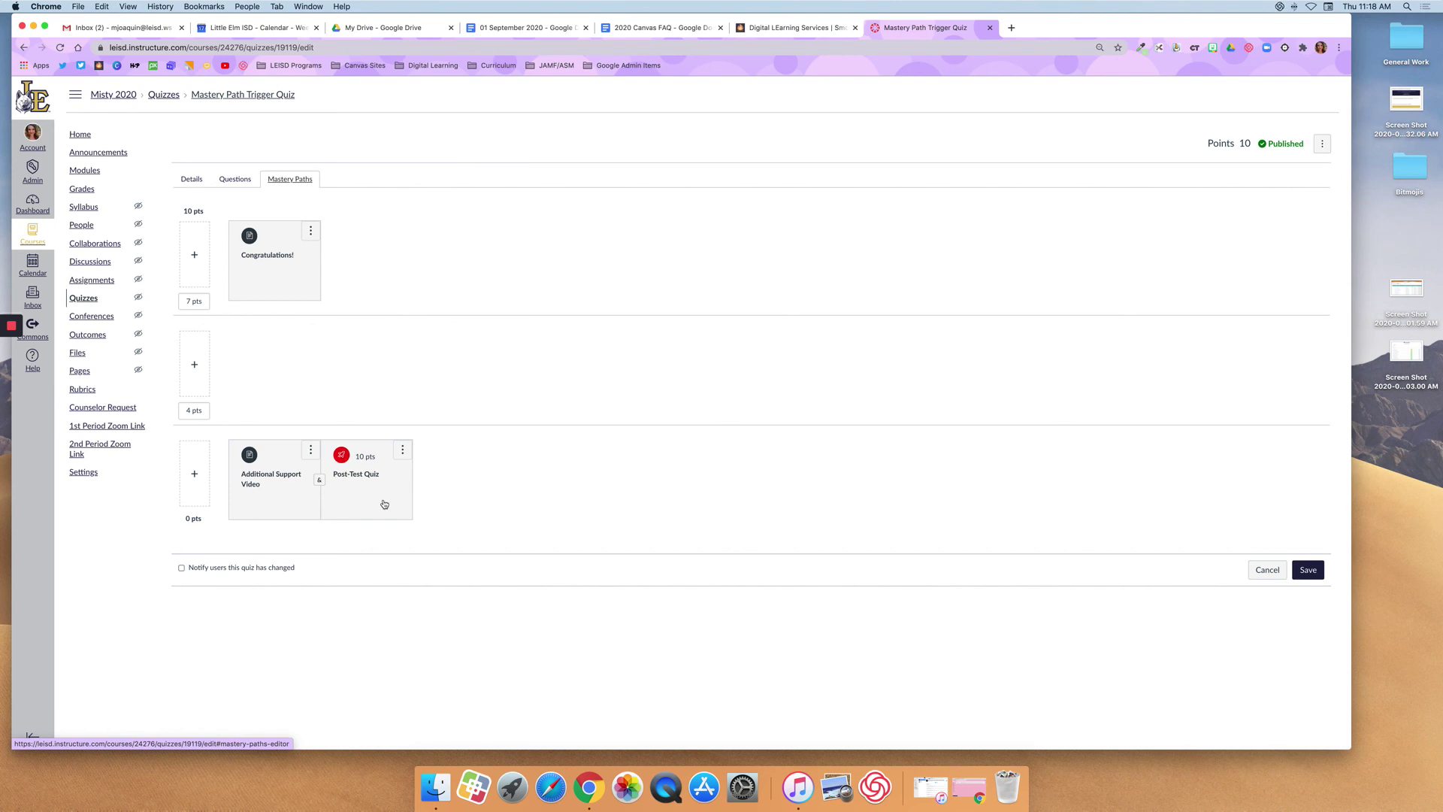
click(1307, 571)
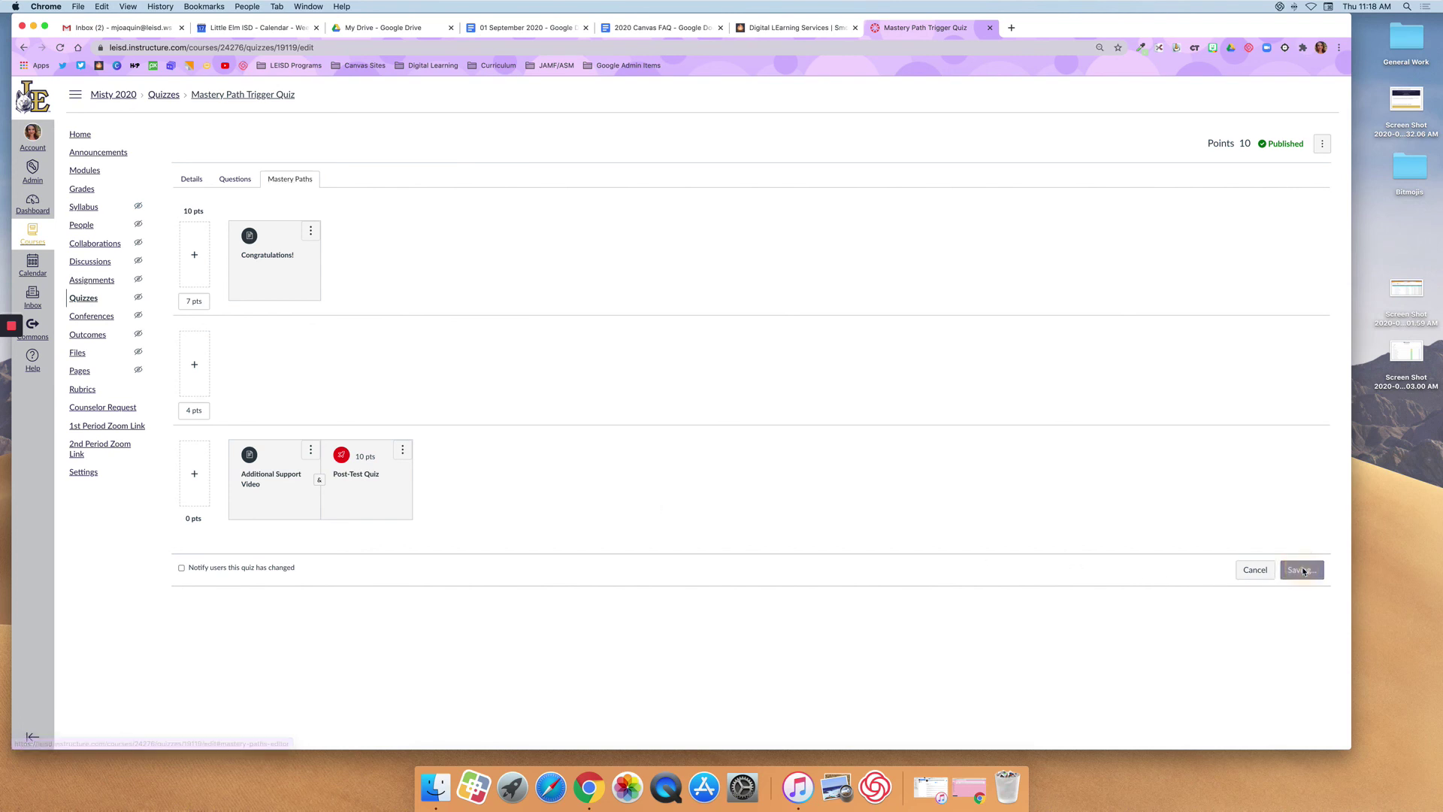